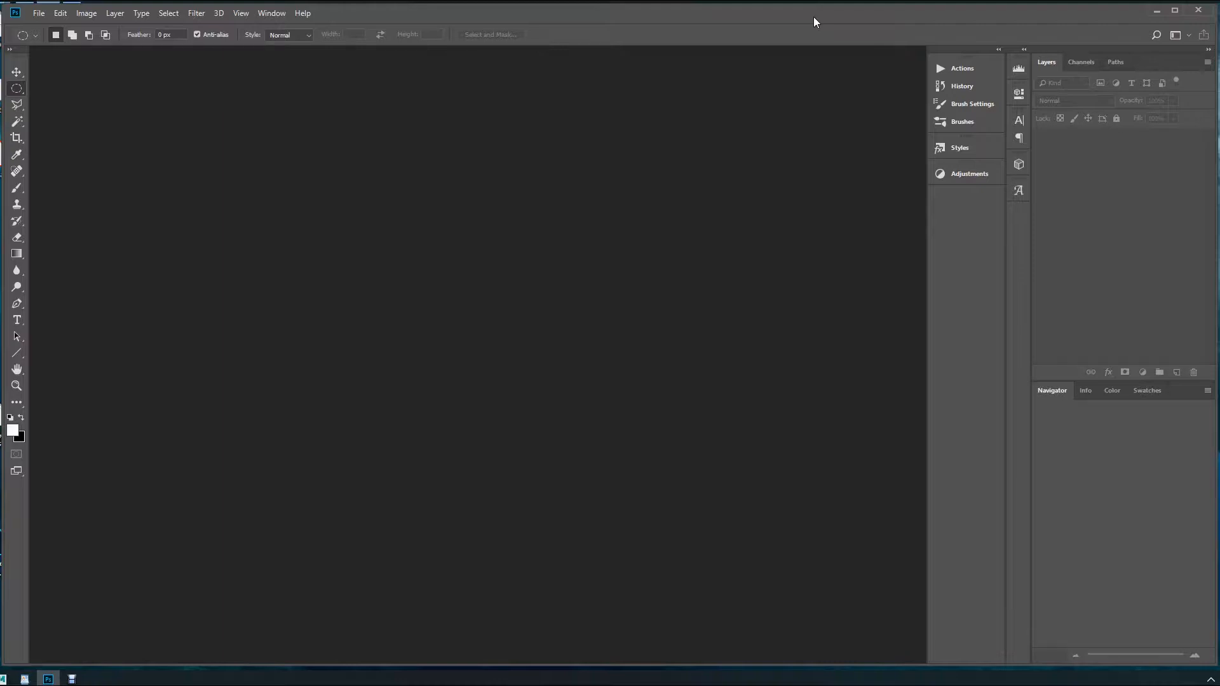
- Create a new 512 x 512 px grayscale document at 72 ppi with a white background
click(39, 13)
click(45, 28)
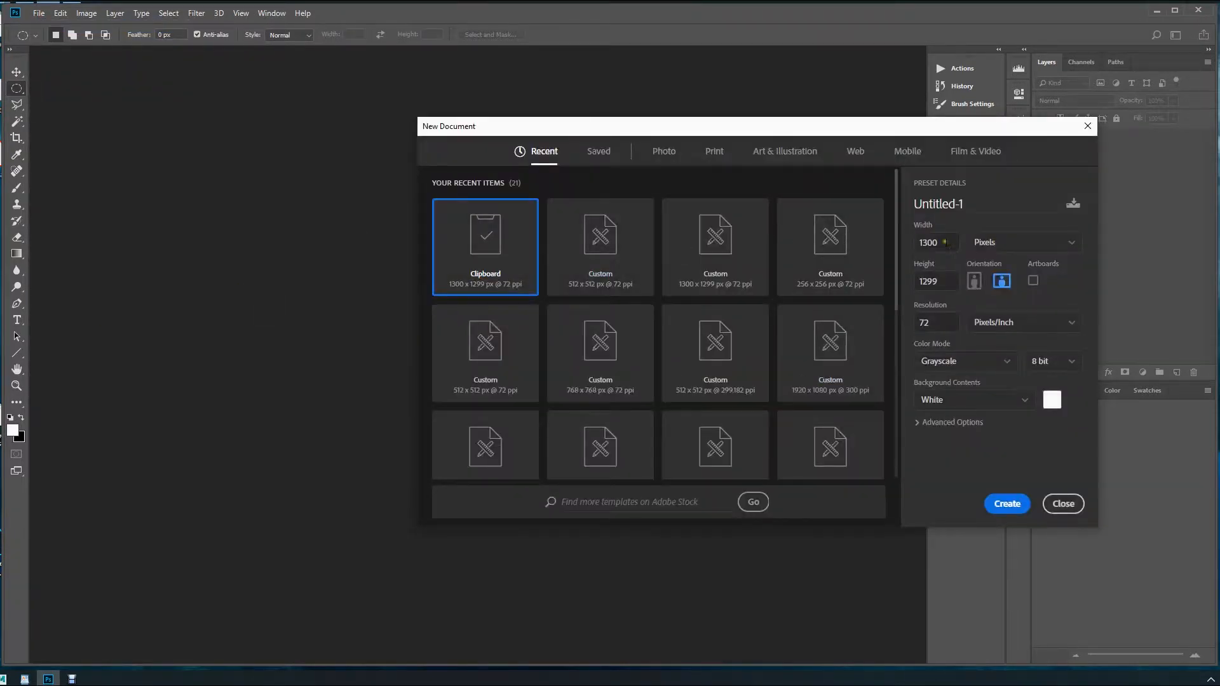
double_click(840, 245)
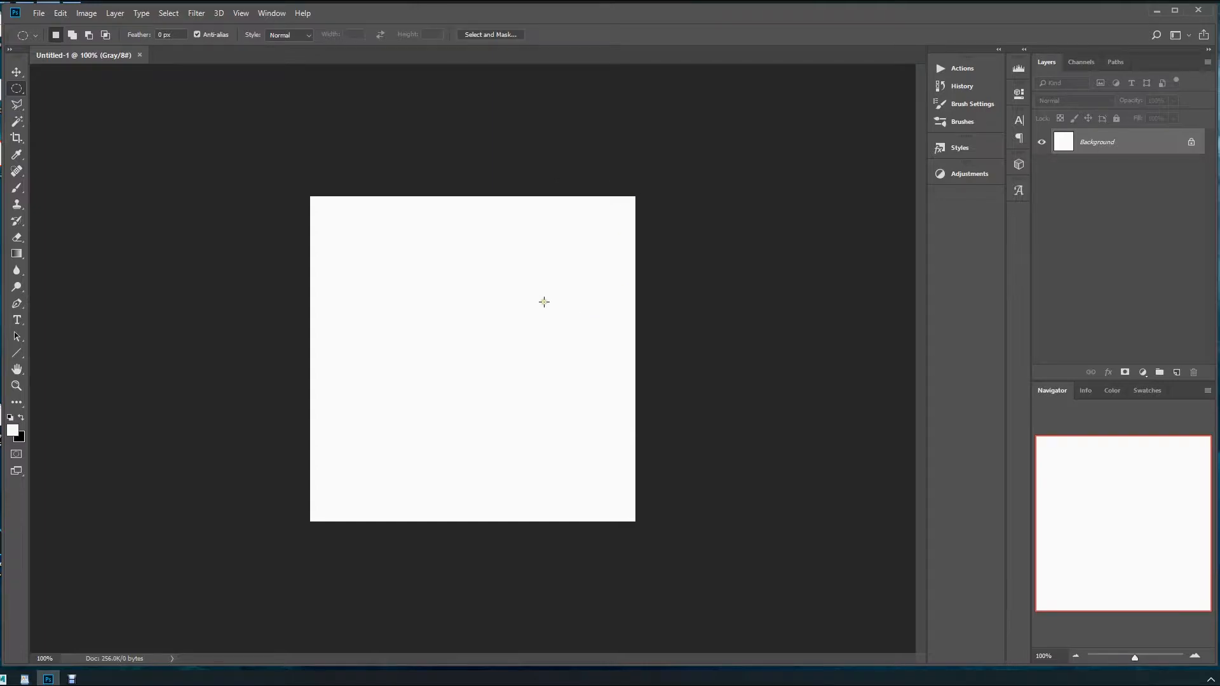
- Draw a circular selection from the centre of the canvas, fill it with black at 100% opacity, and deselect
alt+shift+drag(467, 347, 497, 367)
key(i)
key(shift+BackSpace)
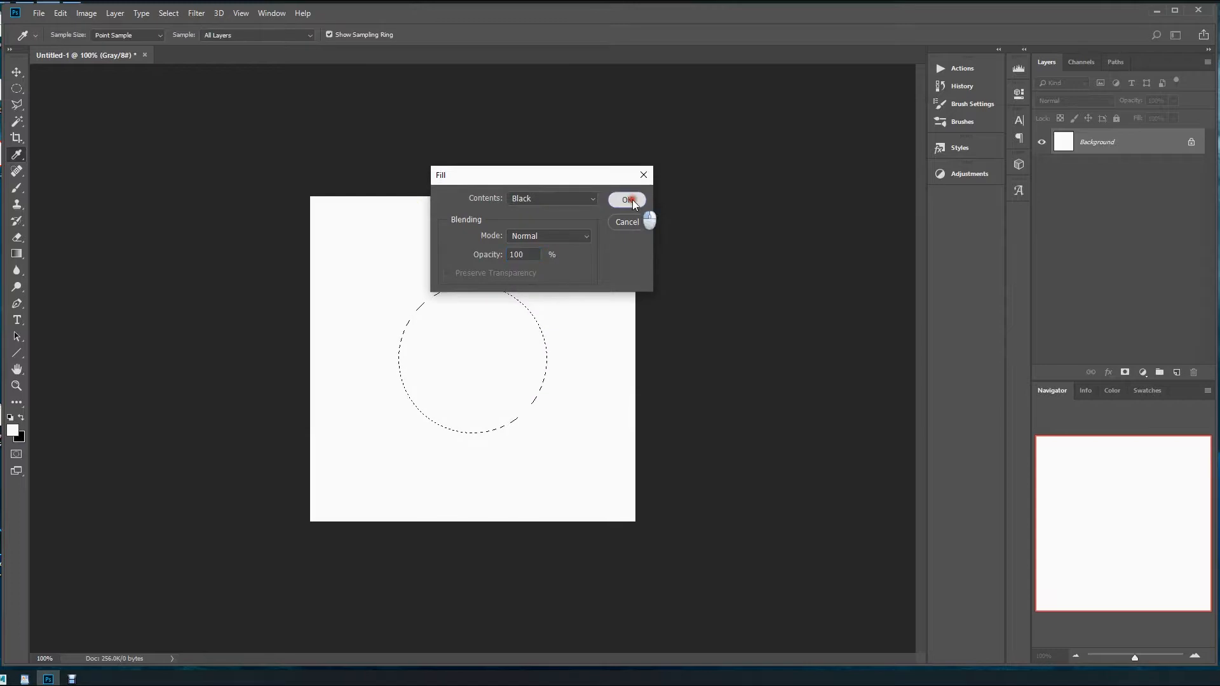
click(643, 202)
key(ctrl+d)
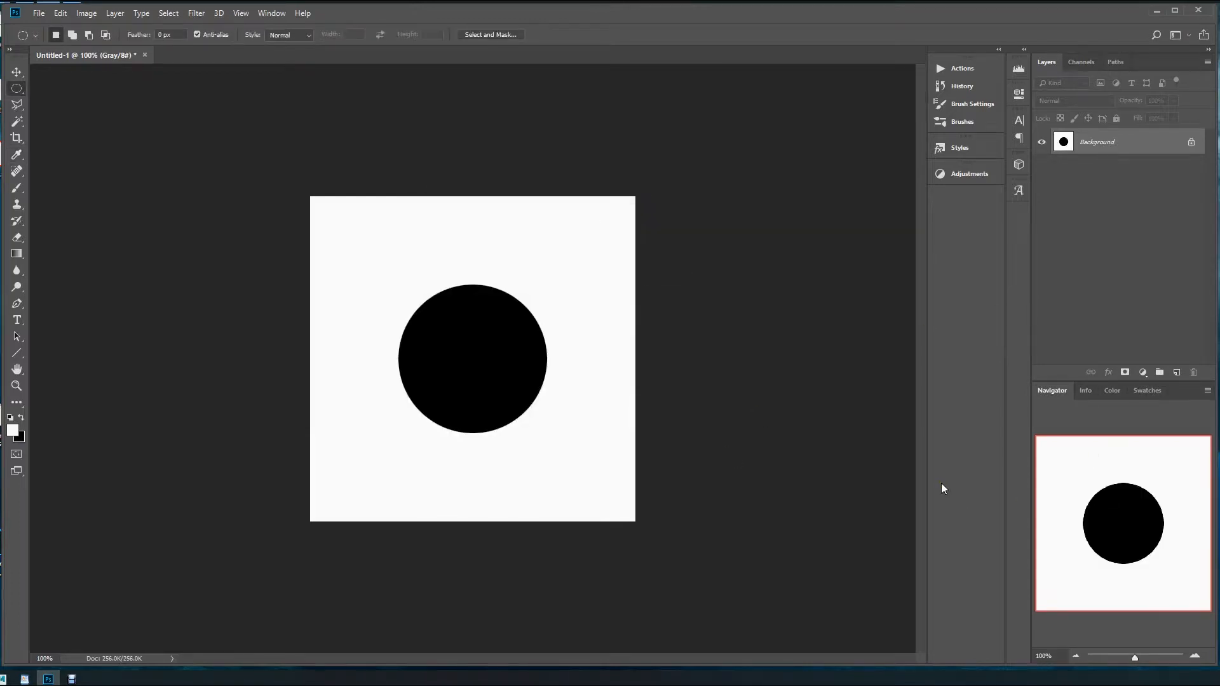
- Save the circle image as the JPEG file "transp mask" in the !!Classes folder with High quality and Progressive format
key(ctrl+shift+s)
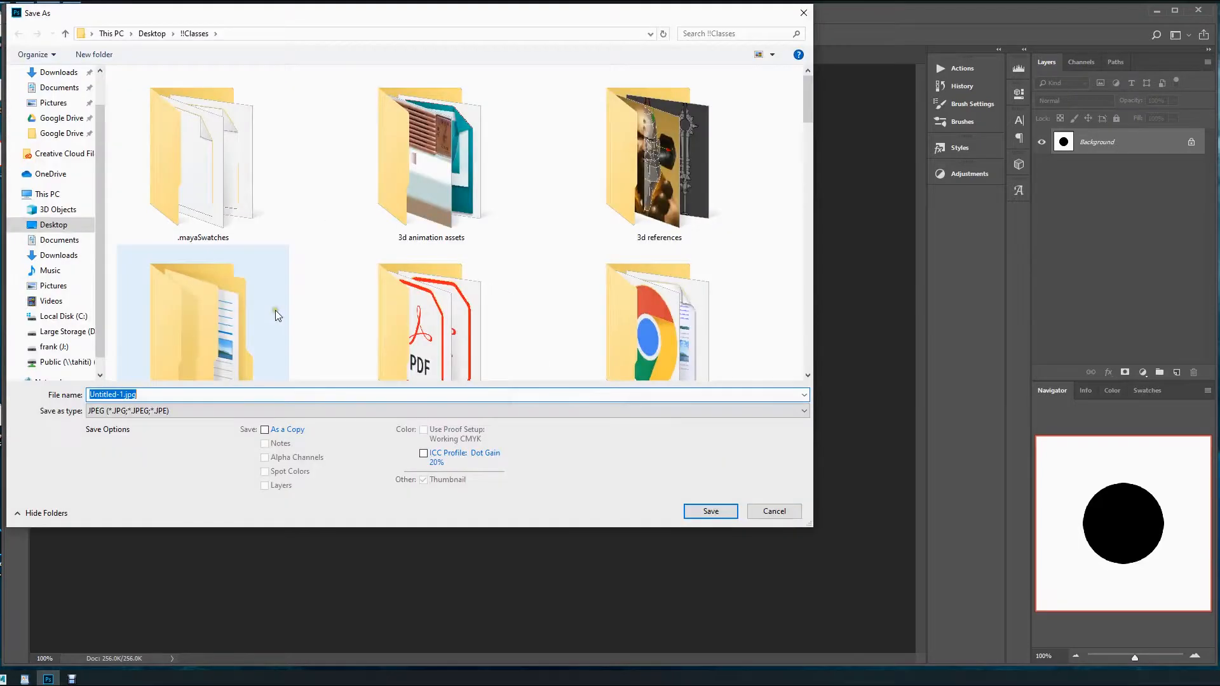
key(Left)
key(Left)
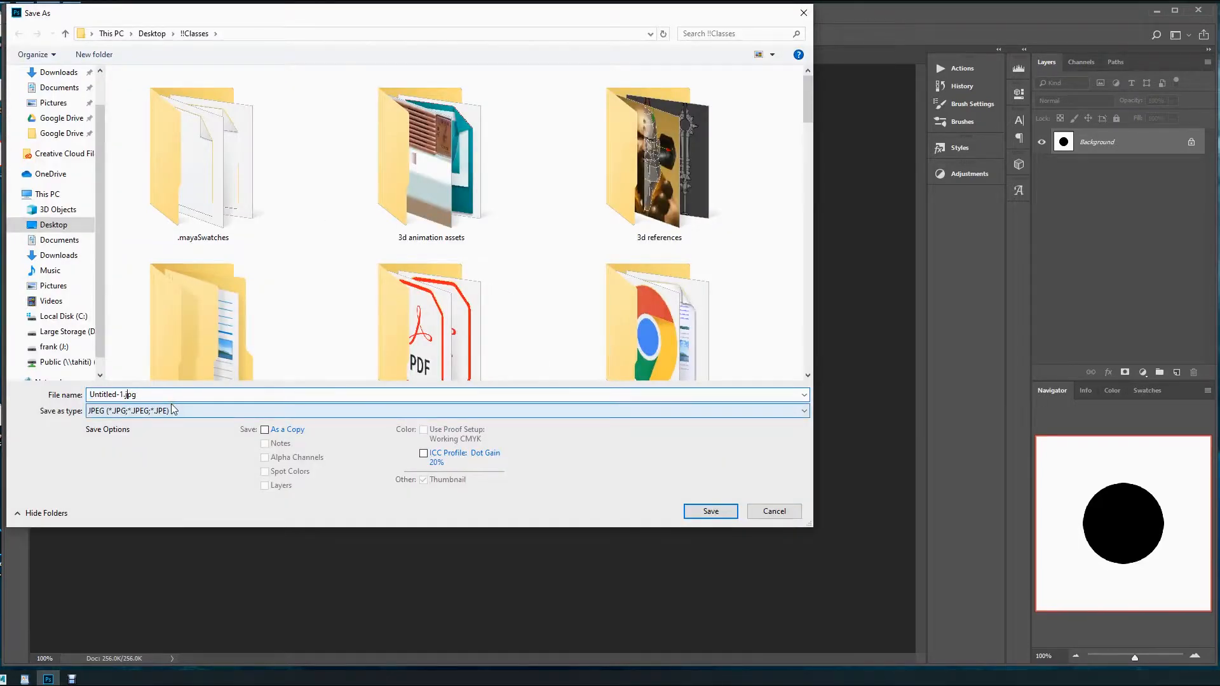
key(shift+Home)
text(transp mask)
key(Return)
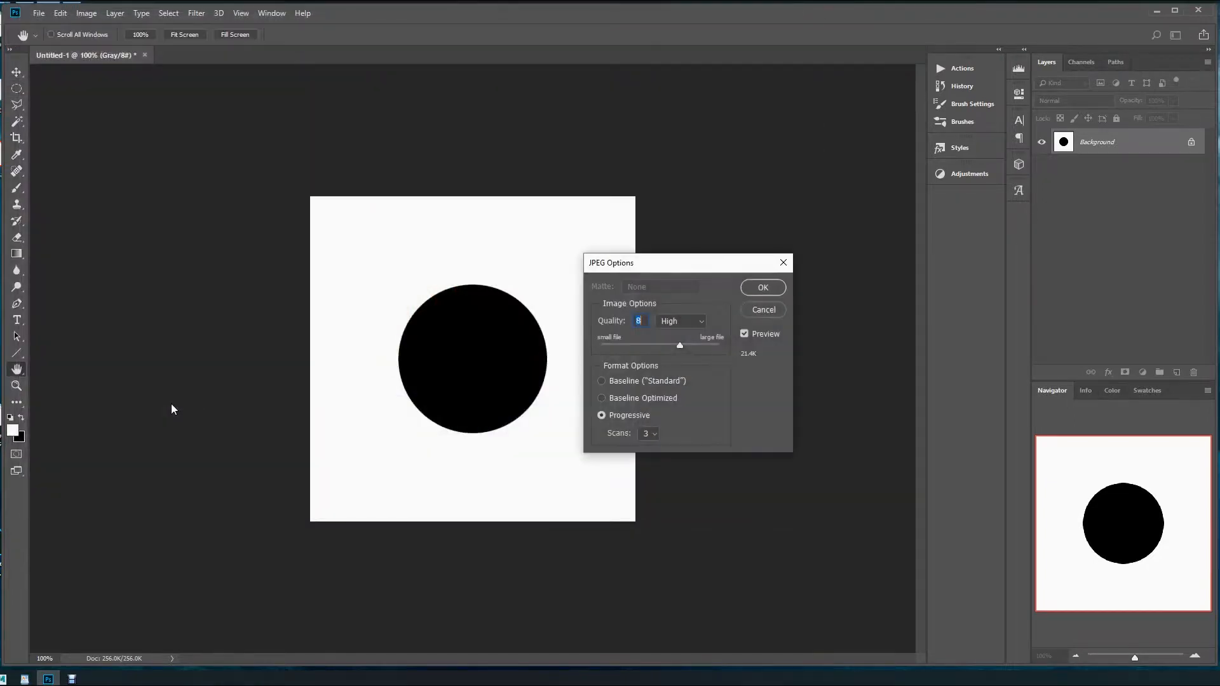
click(763, 288)
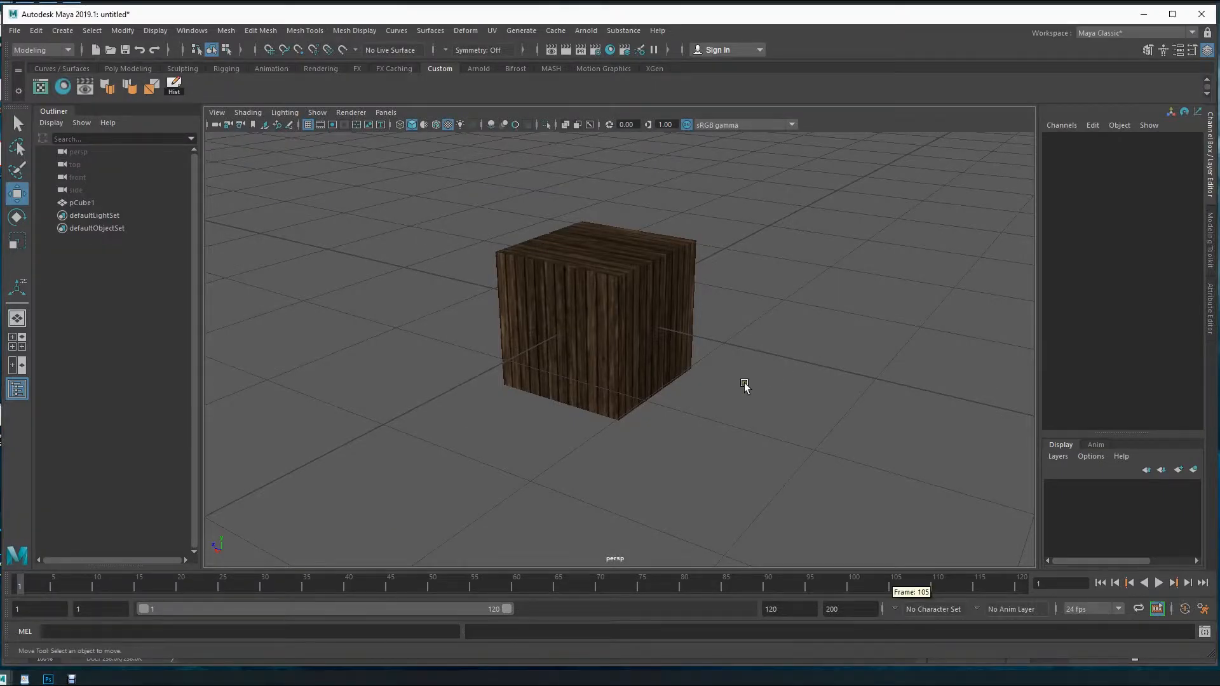
- Switch to Maya, select the wooden cube, and open the Hypershade
alt+drag(745, 386, 659, 380)
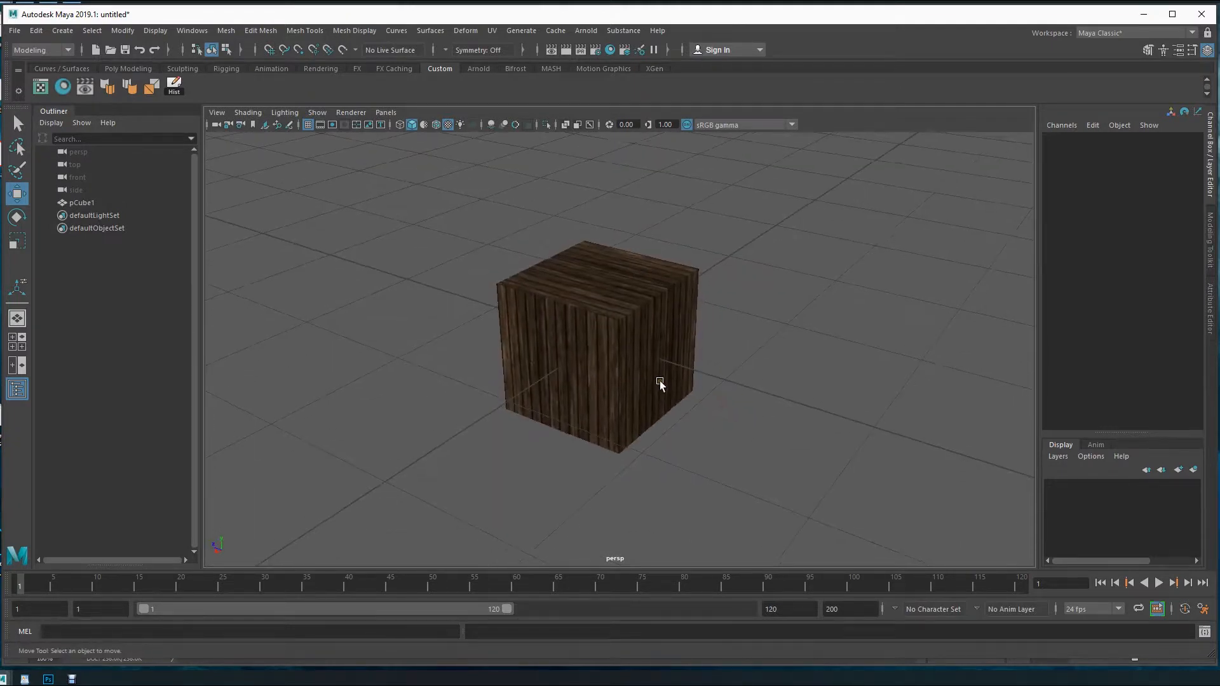
click(594, 332)
click(62, 87)
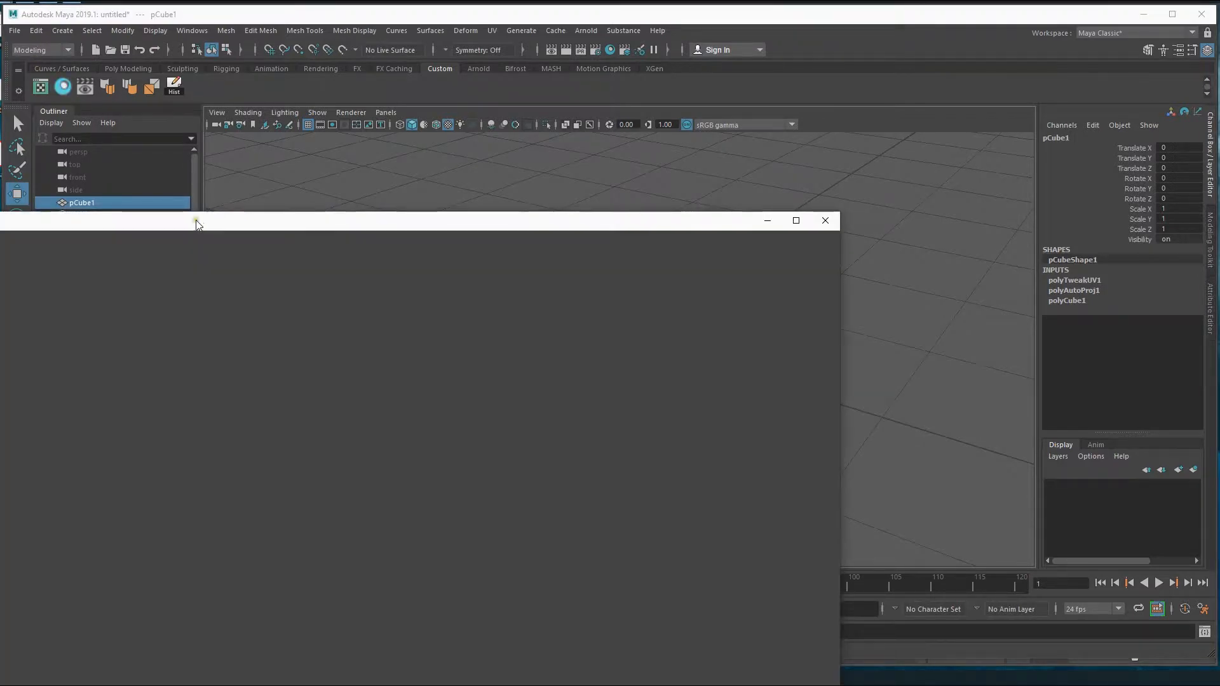
drag(204, 221, 409, 98)
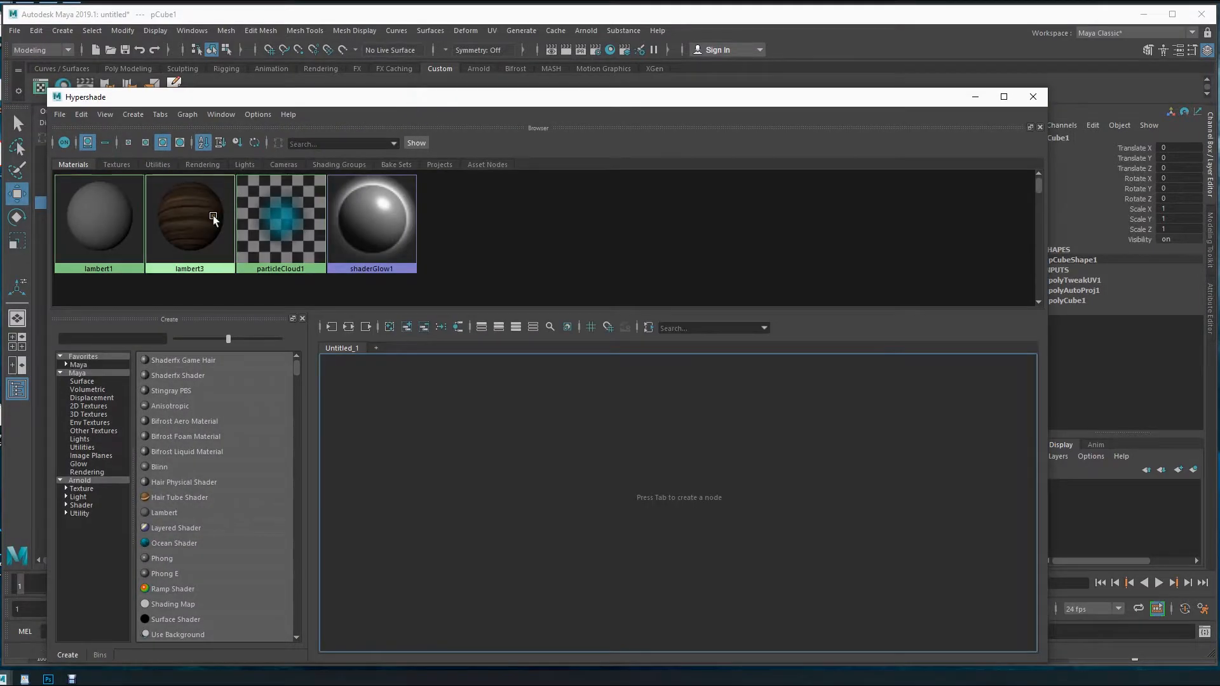
- Graph the input and output connections of the lambert3 wood material in the Hypershade
click(193, 230)
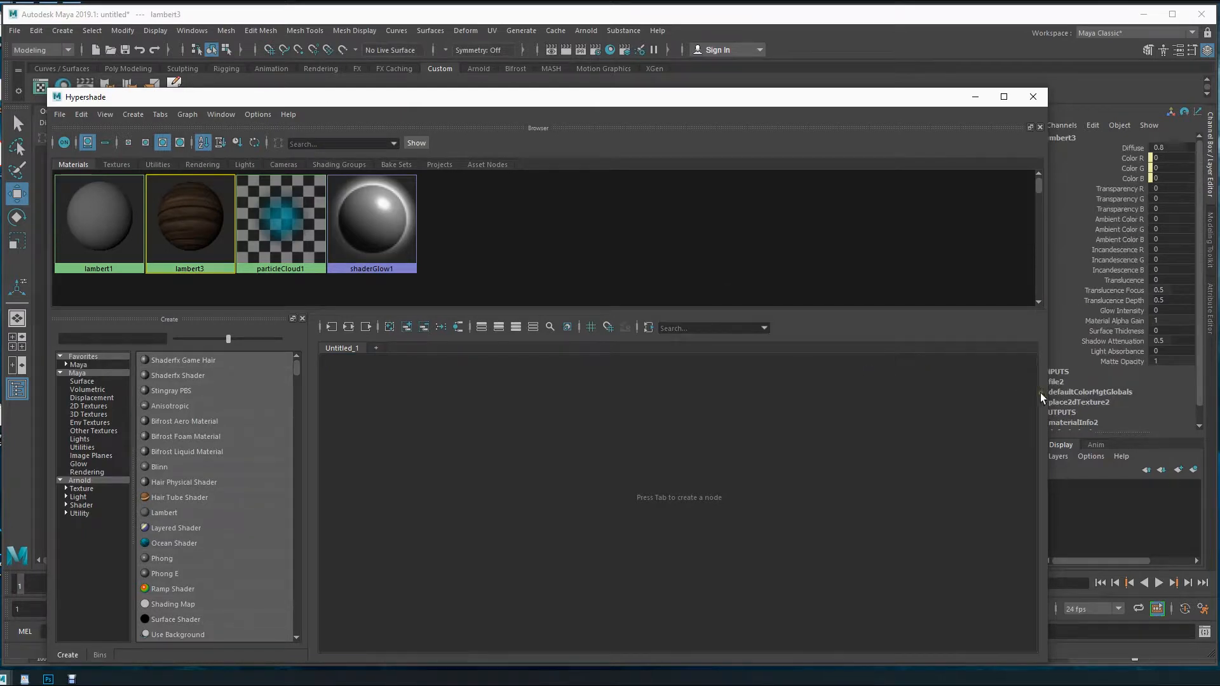
drag(1048, 394, 914, 393)
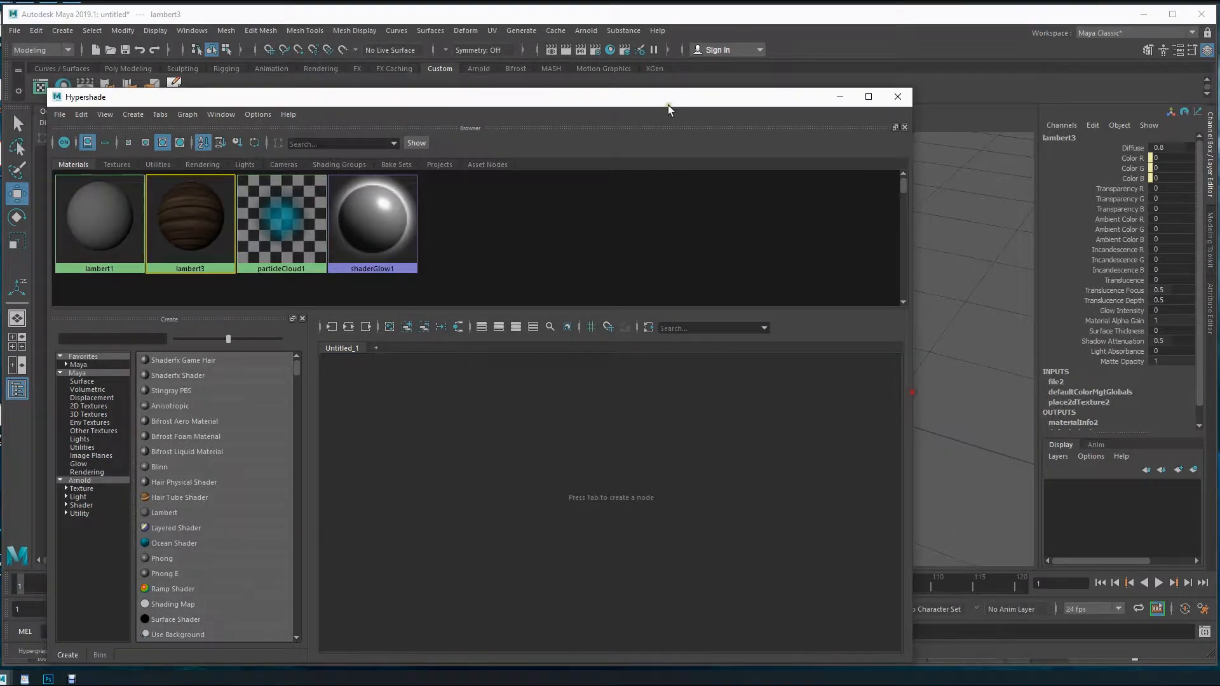
click(185, 115)
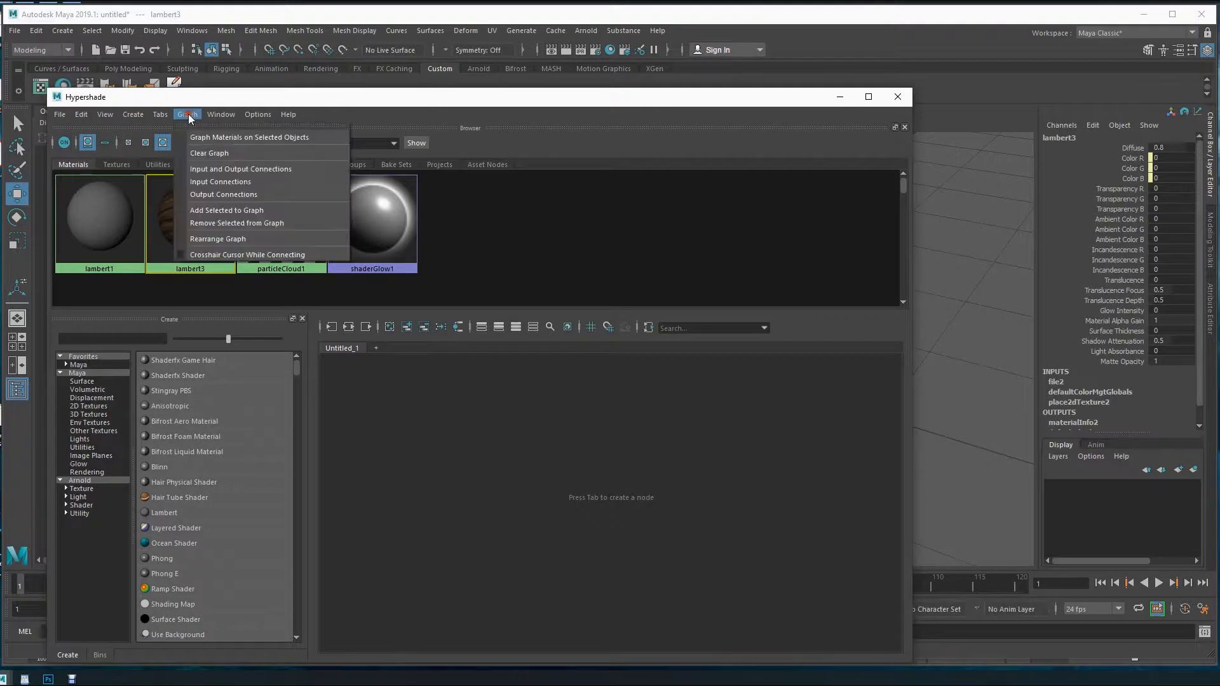
click(213, 167)
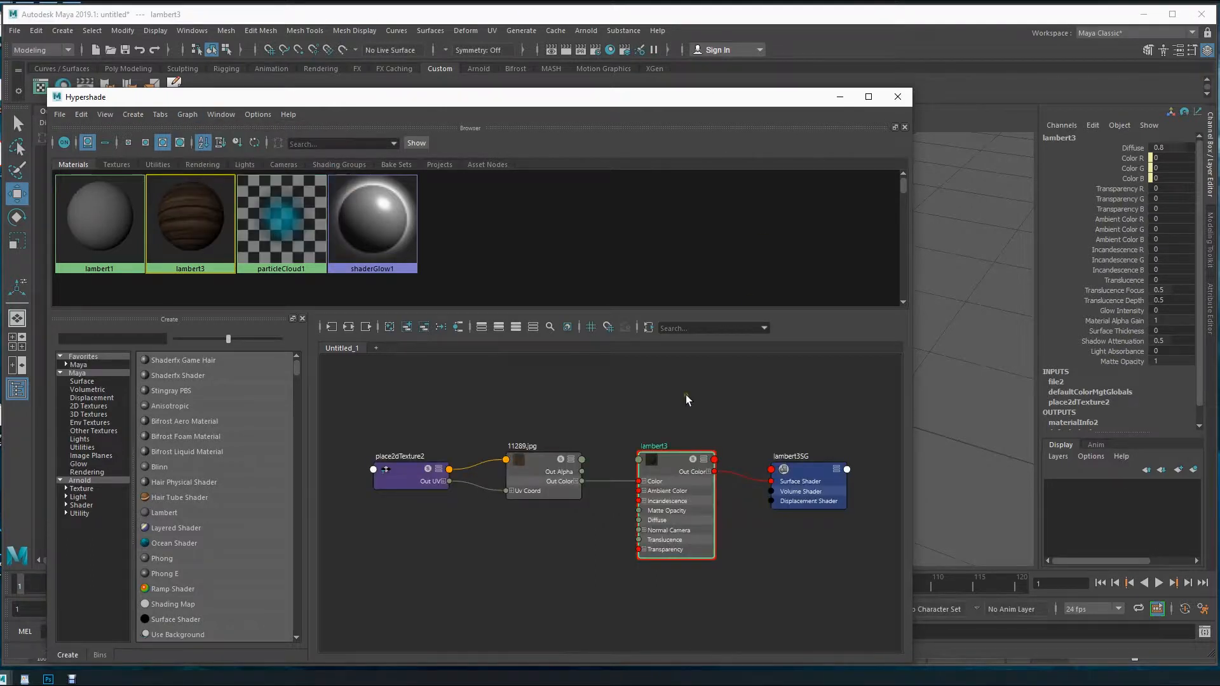
- Show the lambert3 material's attributes and connect a File texture to its Transparency
key(ctrl+a)
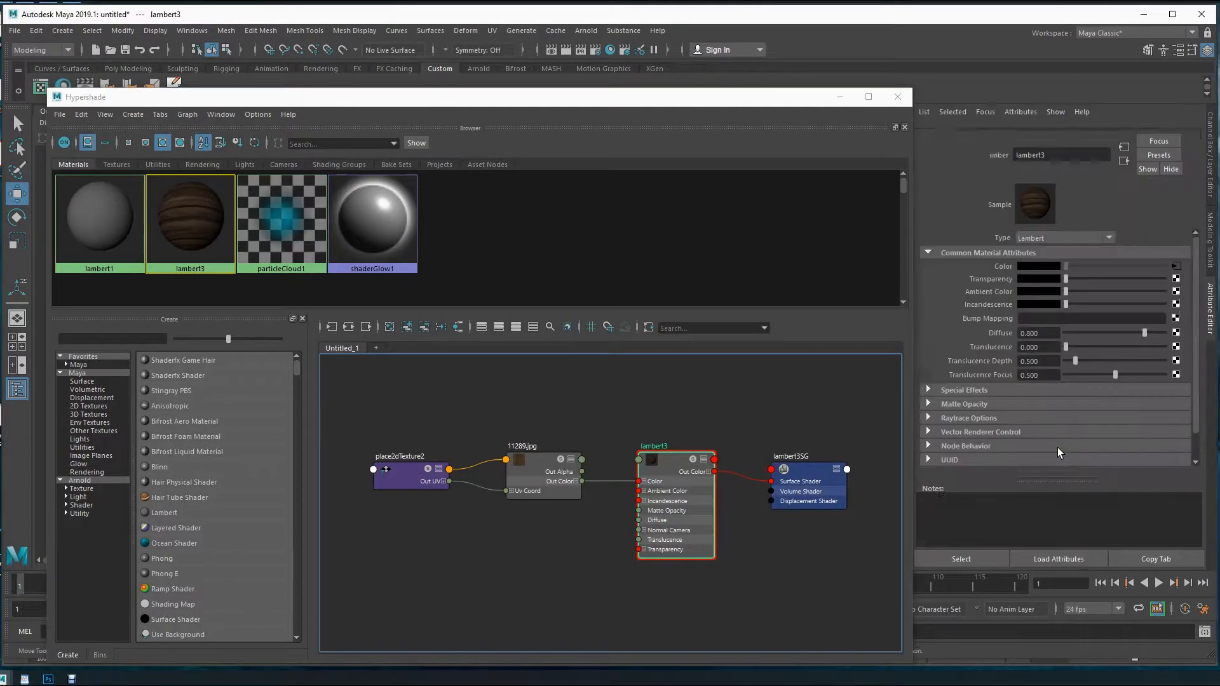
drag(914, 388, 893, 387)
middle_drag(656, 520, 999, 316)
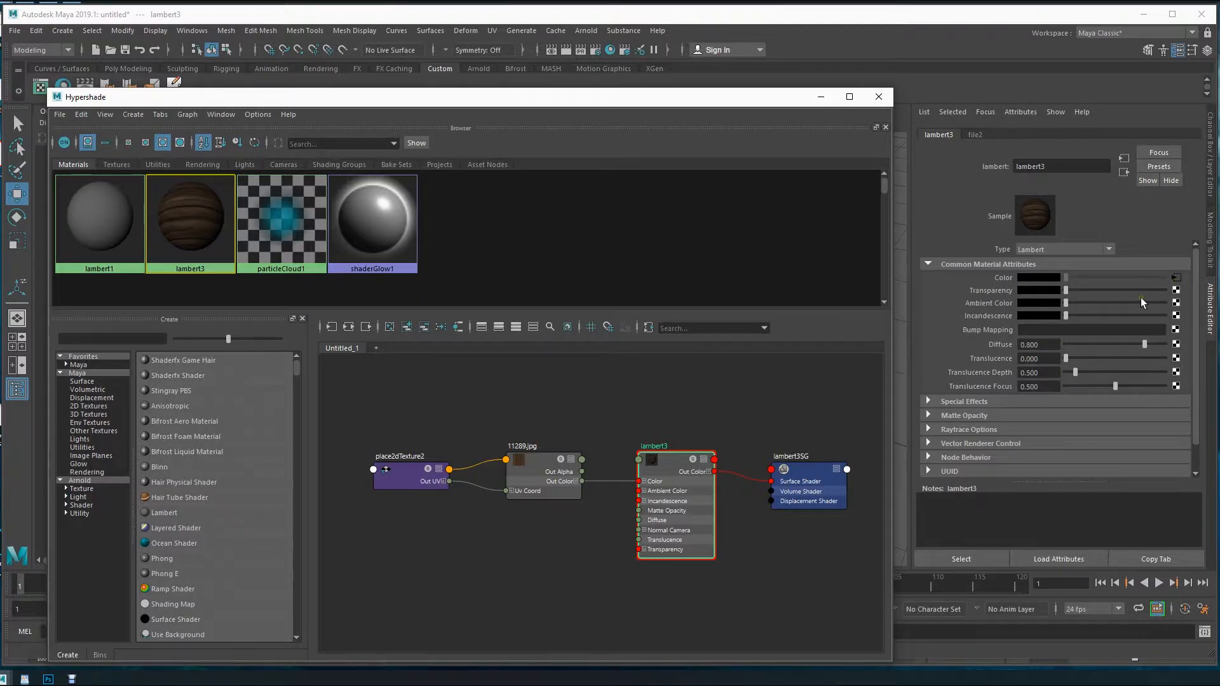
click(1177, 291)
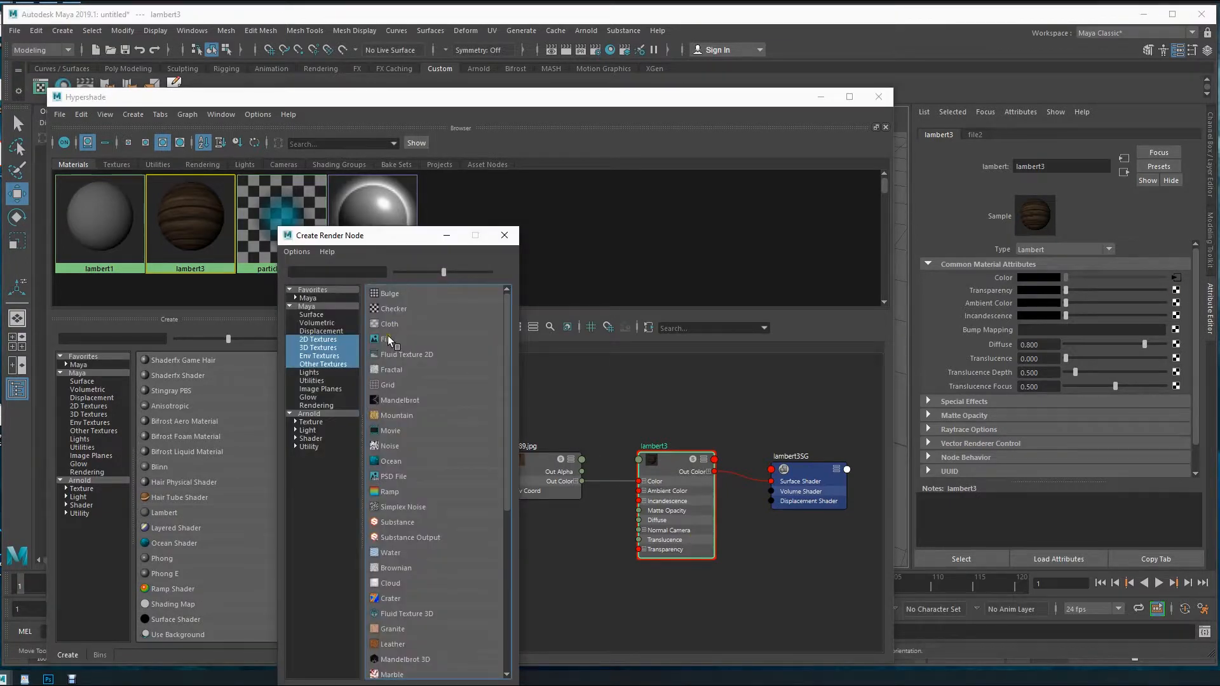
click(390, 340)
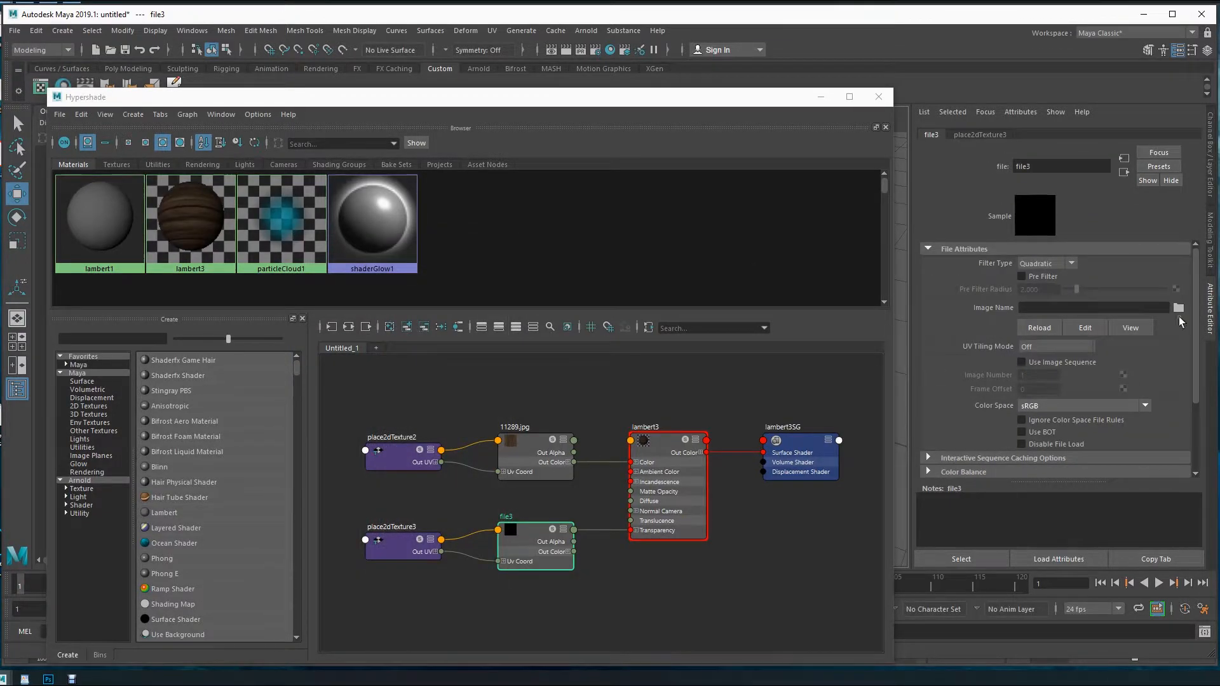
- Load transp mask.jpg as the image of the transparency file texture
click(1179, 308)
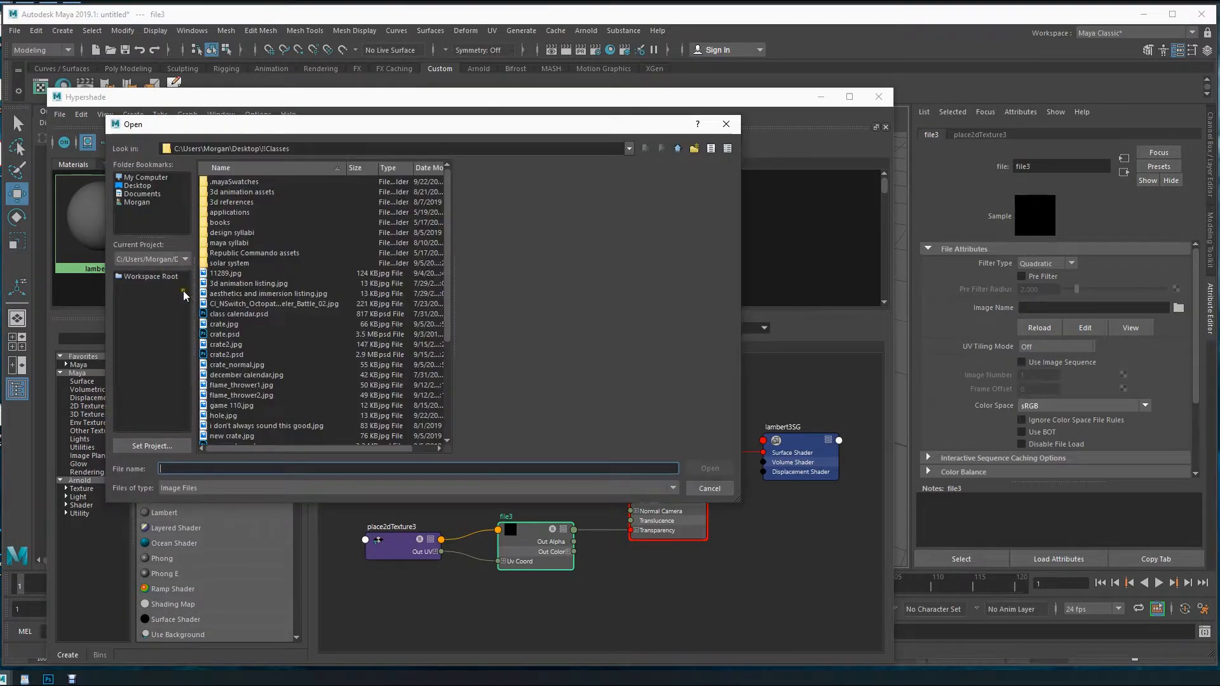
click(233, 335)
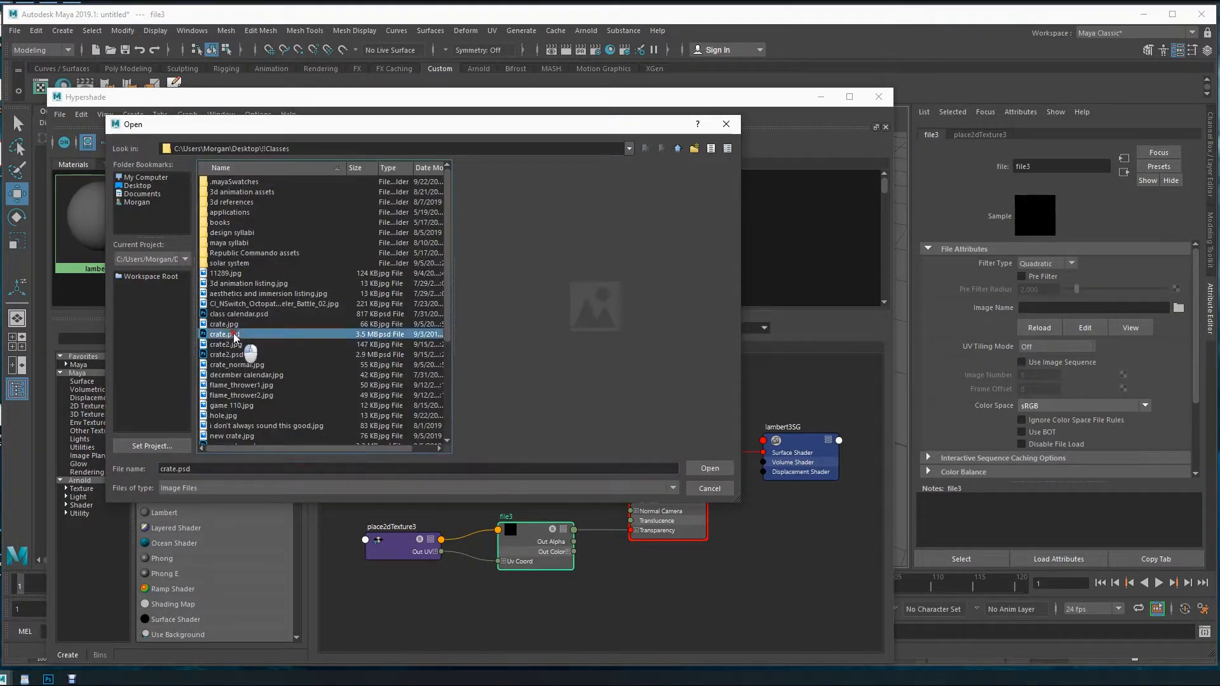
key(t)
key(t)
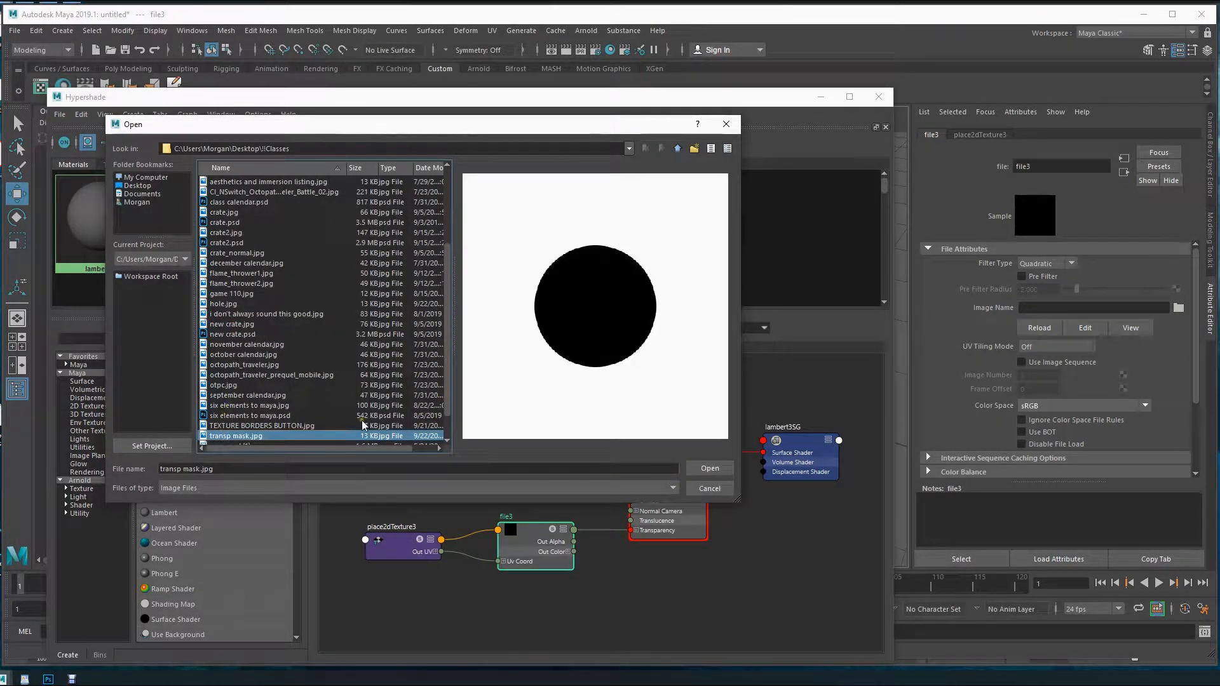
click(707, 468)
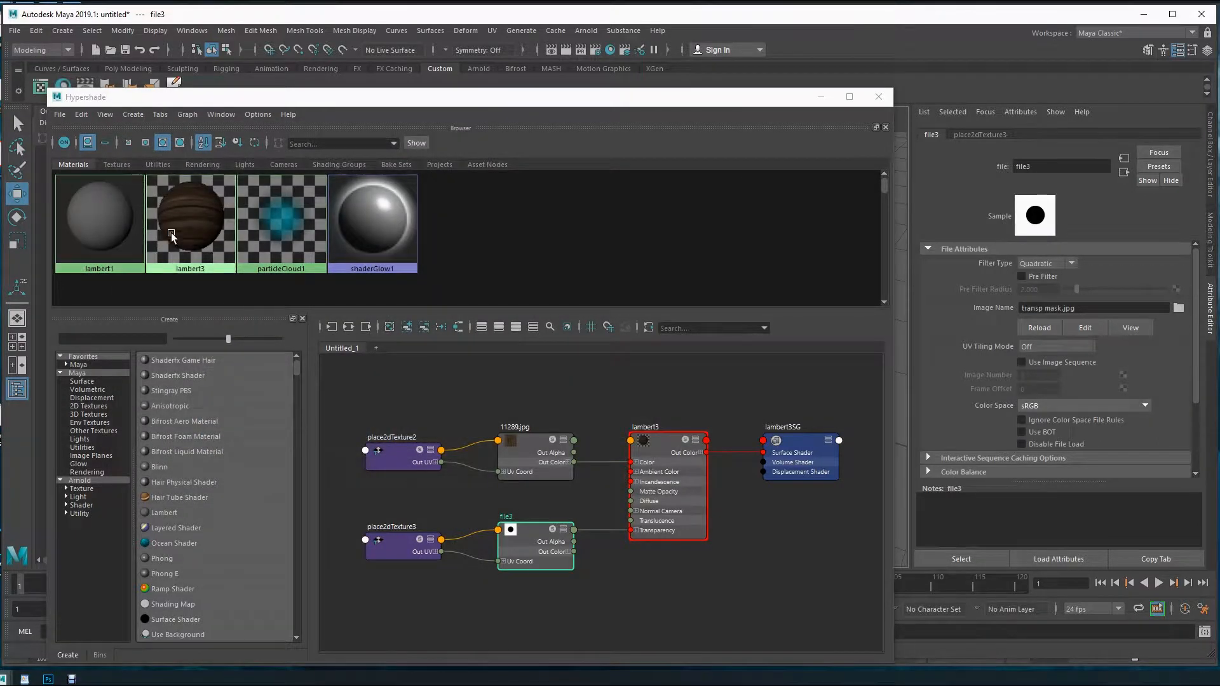
- Uncover the cube from behind the Hypershade and examine its masked faces from several angles and distances
click(685, 100)
drag(685, 99, 559, 503)
alt+drag(577, 337, 444, 337)
alt+right_drag(444, 337, 618, 337)
alt+drag(619, 337, 667, 344)
alt+right_drag(667, 344, 521, 308)
mouse_move(521, 309)
alt+mouse_down()
mouse_move(597, 312)
mouse_move(489, 325)
mouse_move(559, 325)
mouse_move(509, 321)
alt+mouse_up()
mouse_move(581, 331)
alt+mouse_down()
mouse_move(566, 373)
mouse_move(523, 320)
mouse_move(600, 318)
mouse_move(564, 342)
alt+mouse_up()
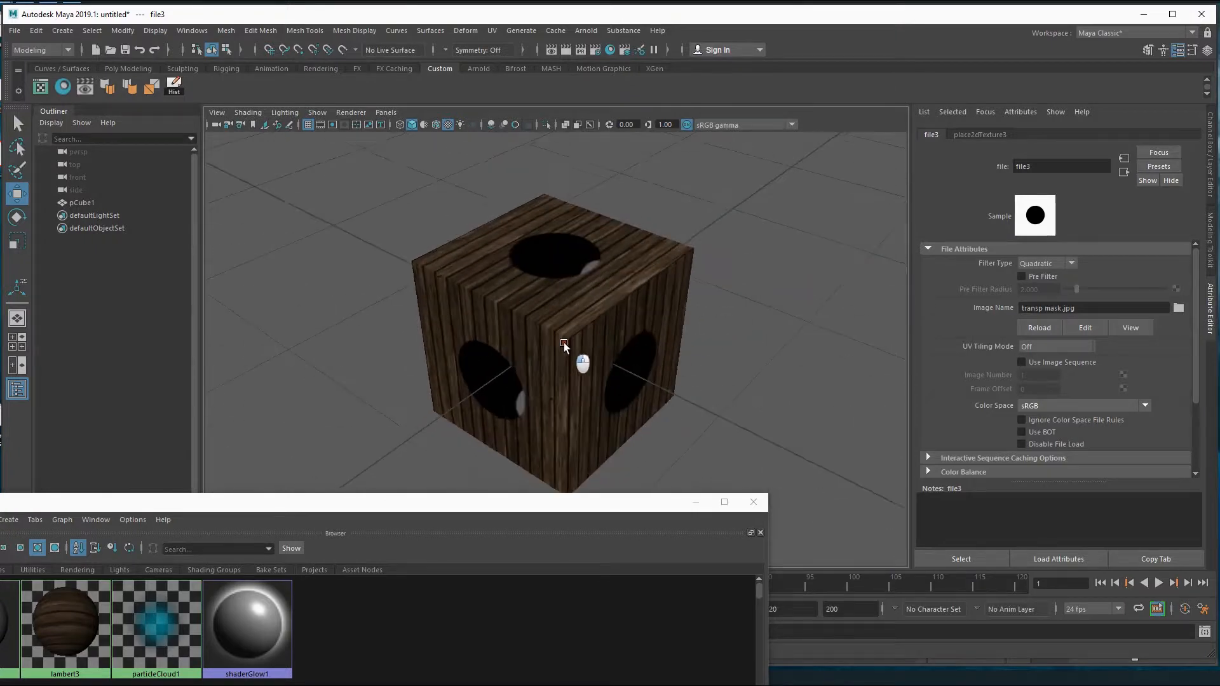
click(559, 303)
alt+drag(665, 394, 591, 354)
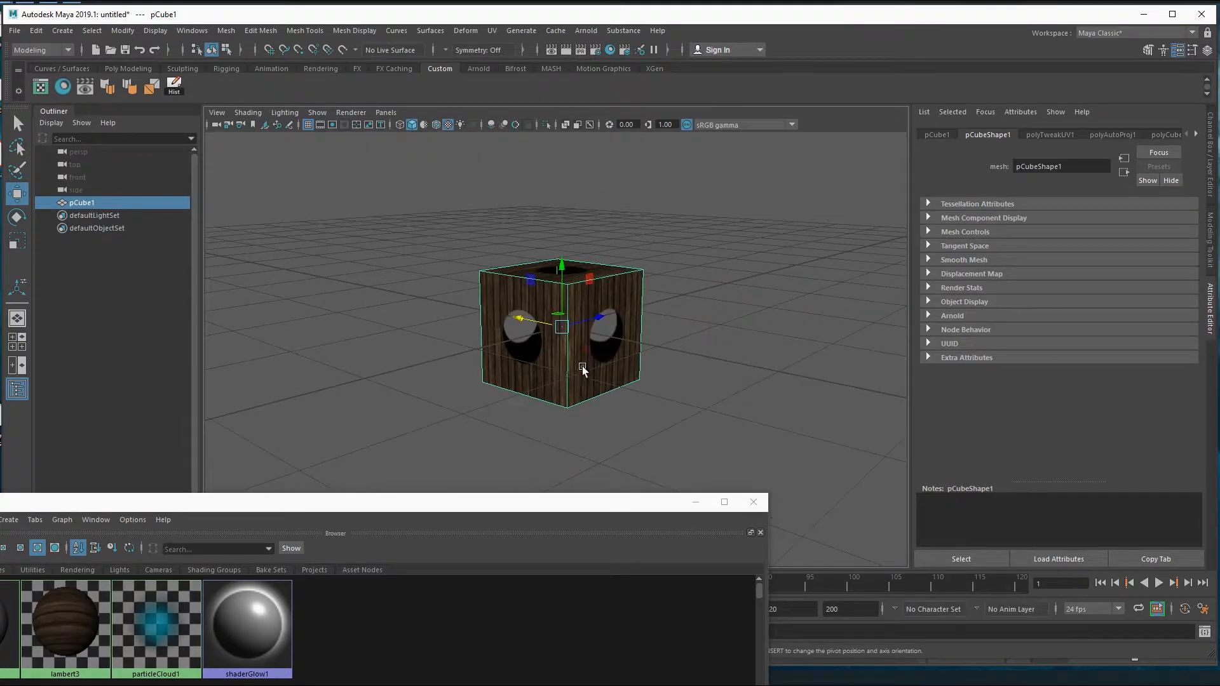
alt+middle_drag(569, 397, 580, 379)
alt+drag(749, 366, 610, 323)
mouse_move(611, 327)
alt+right_down()
mouse_move(790, 381)
mouse_move(634, 335)
alt+right_up()
alt+drag(634, 335, 611, 303)
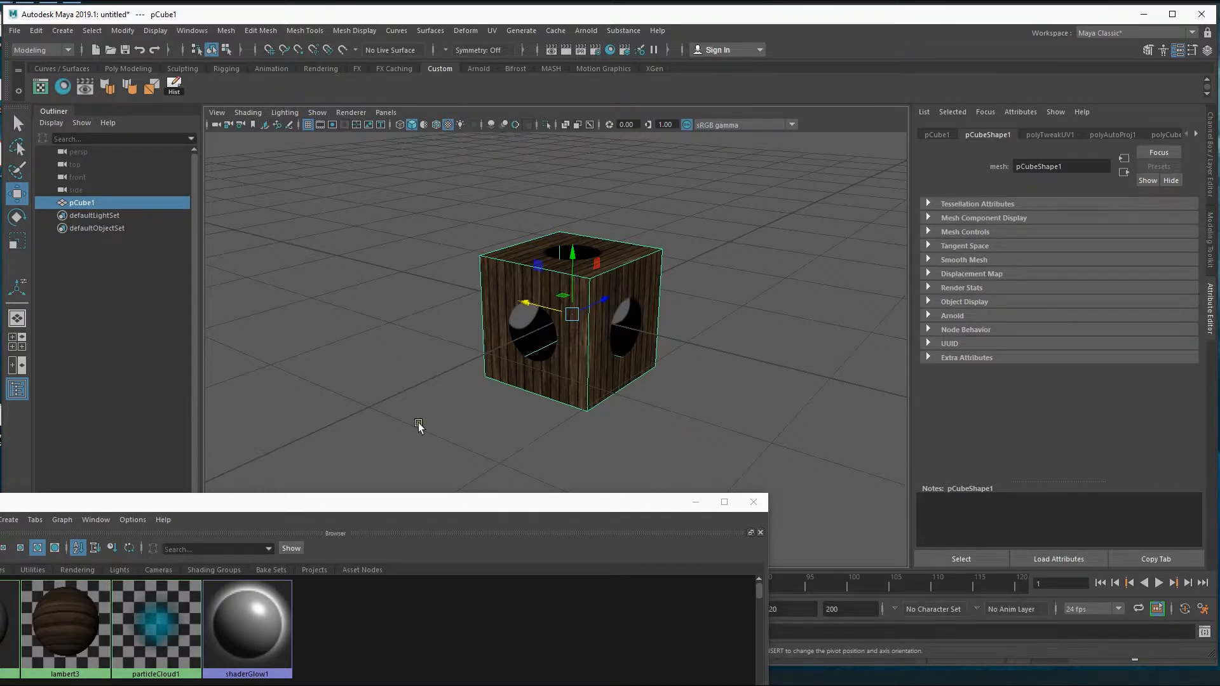
- Switch to the browser and copy the seamless chain link fence pattern image from the search results
click(380, 505)
drag(380, 504, 479, 296)
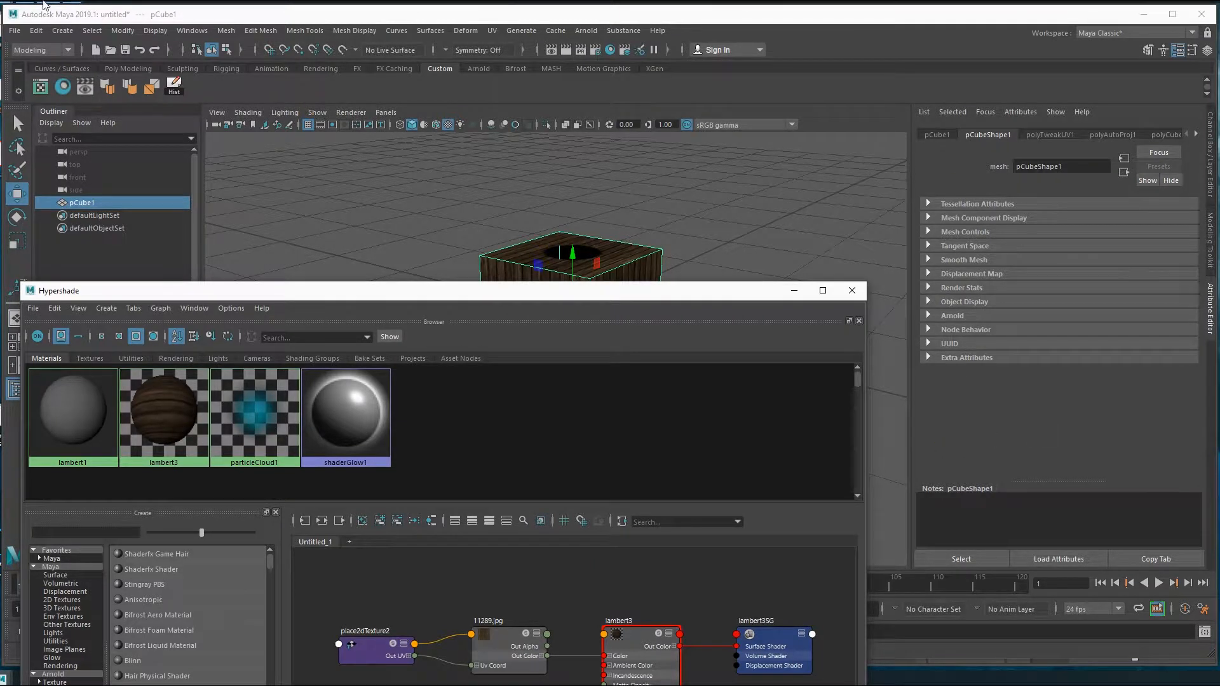
key(alt+Tab)
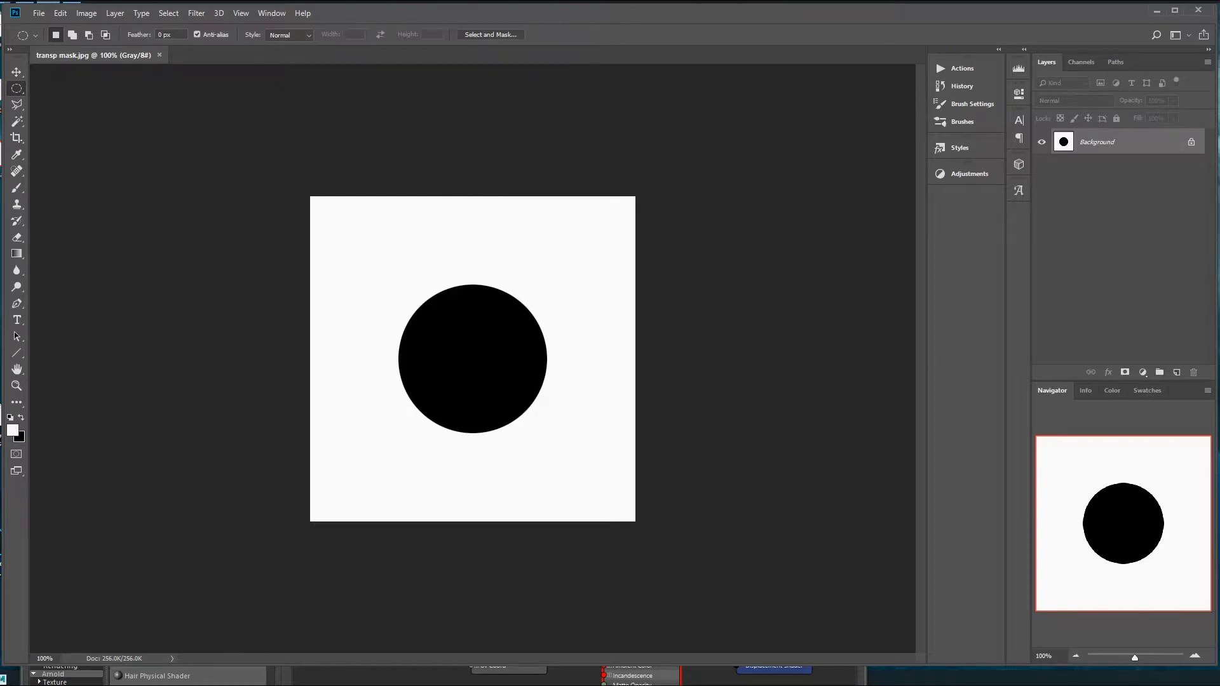
key(alt+Tab)
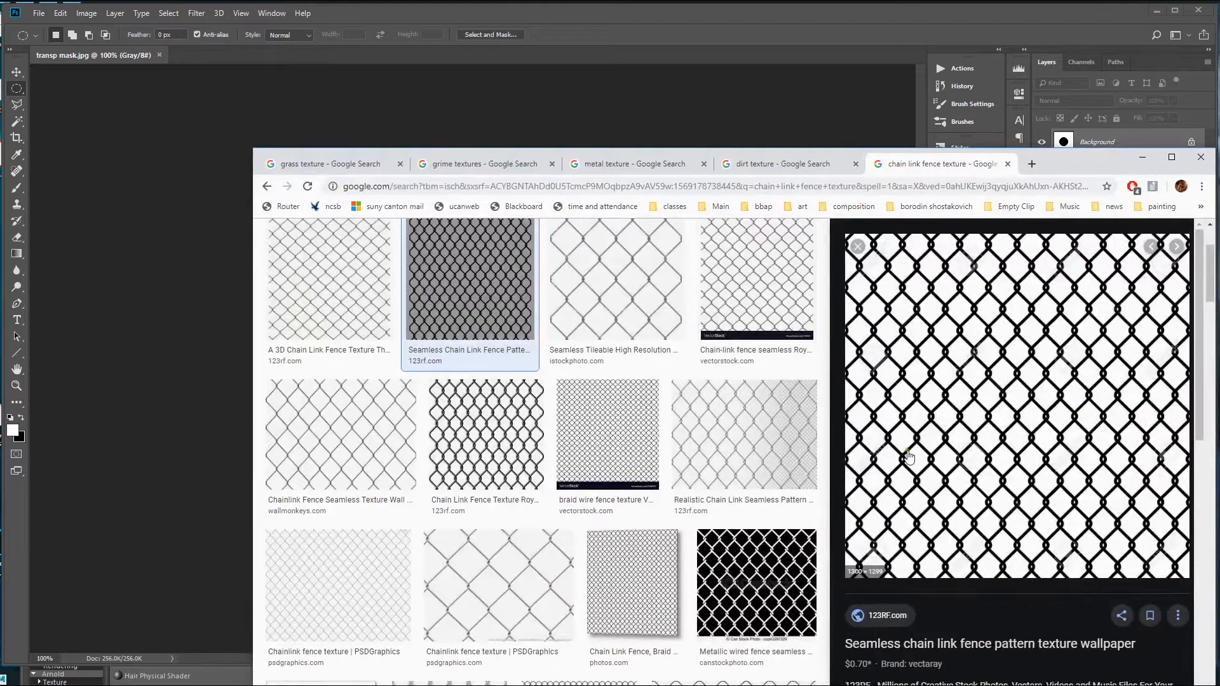
scroll(975, 445, down, 5)
scroll(975, 445, up, 5)
right_click(965, 398)
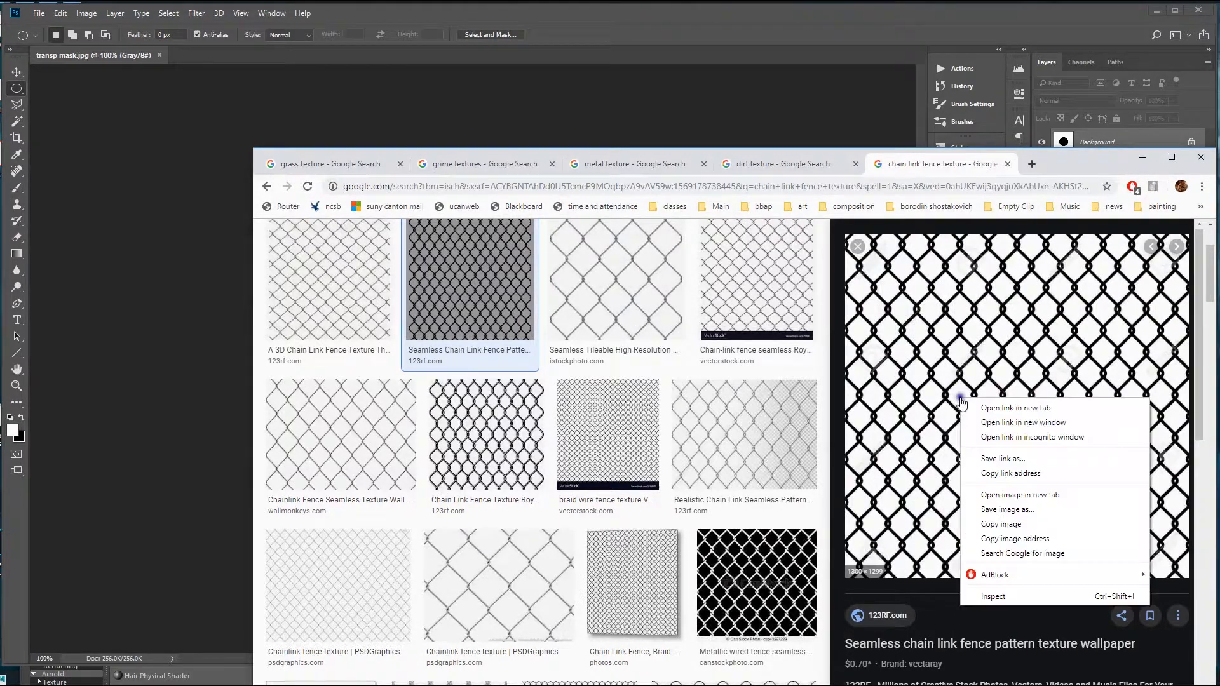
- Switch to Photoshop, create a new document from the clipboard preset, and paste the chain link fence image into it
click(252, 54)
key(ctrl+n)
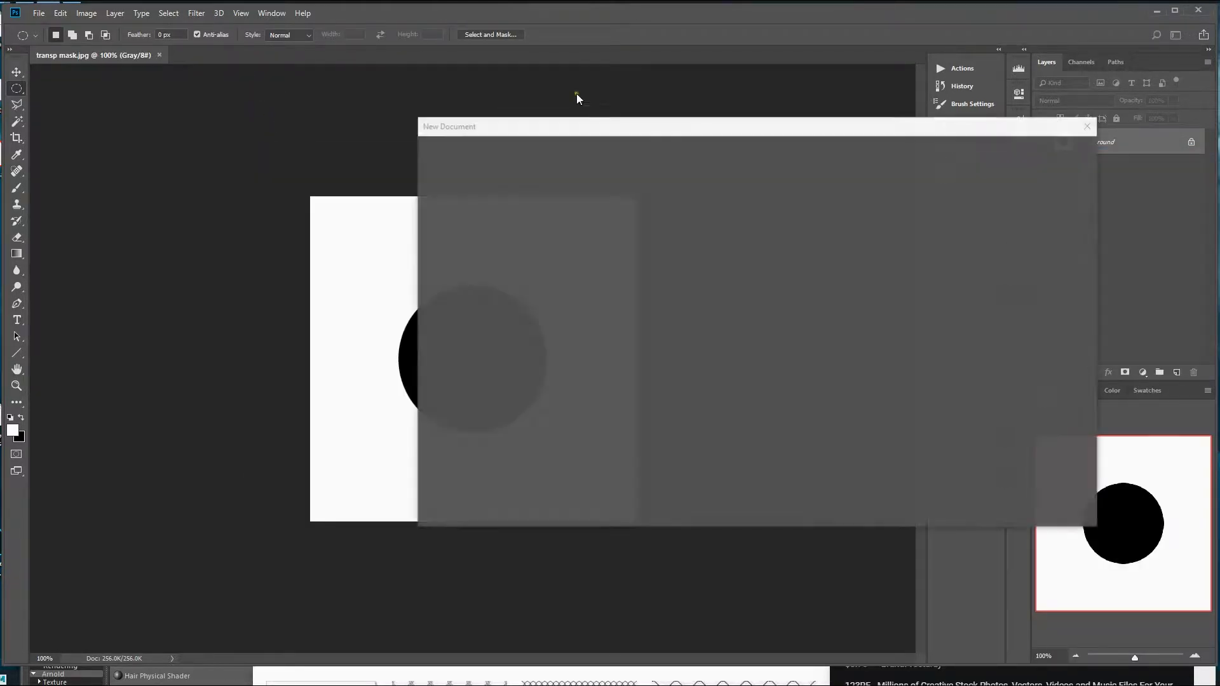
click(1005, 502)
key(ctrl+v)
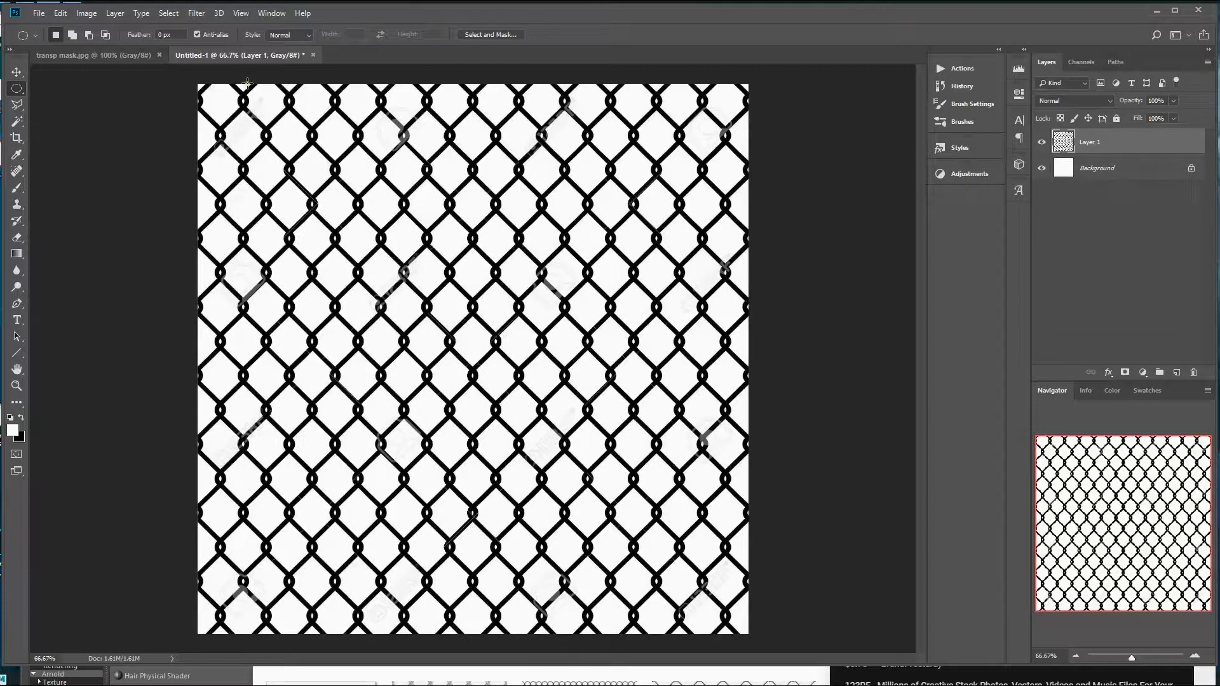
- Resize the chain link fence image to 1024 pixels wide by 1024 pixels high
click(86, 13)
click(101, 109)
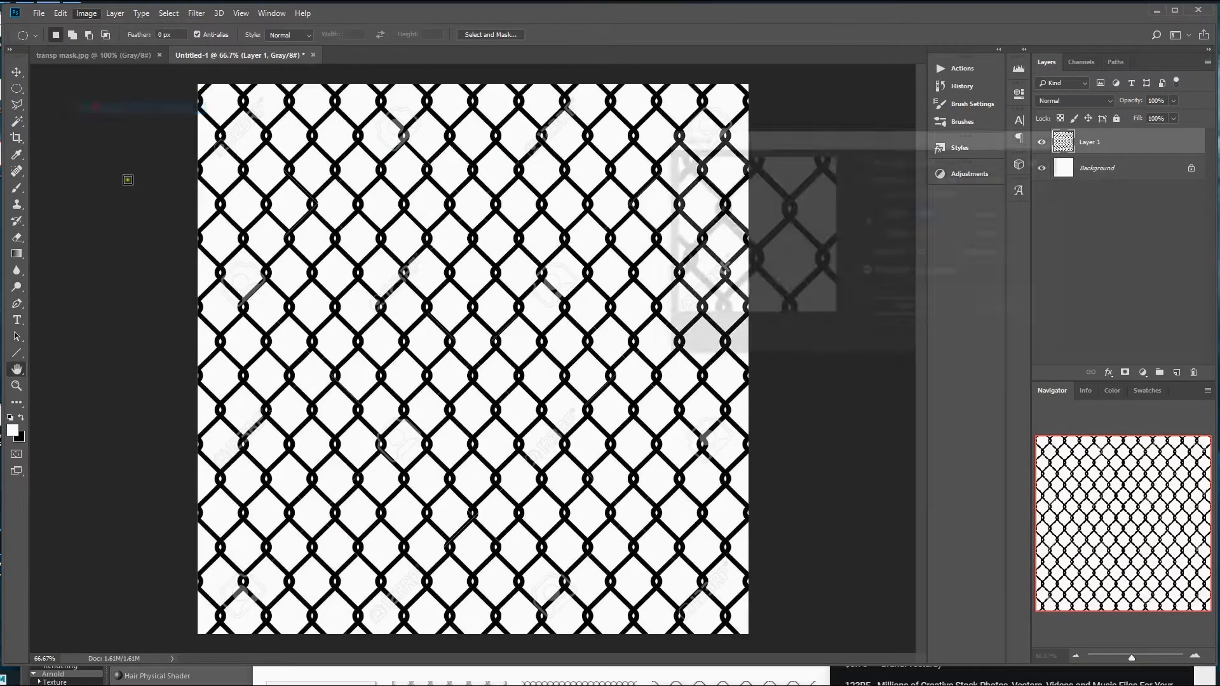
click(988, 215)
click(979, 238)
double_click(934, 214)
text(1024)
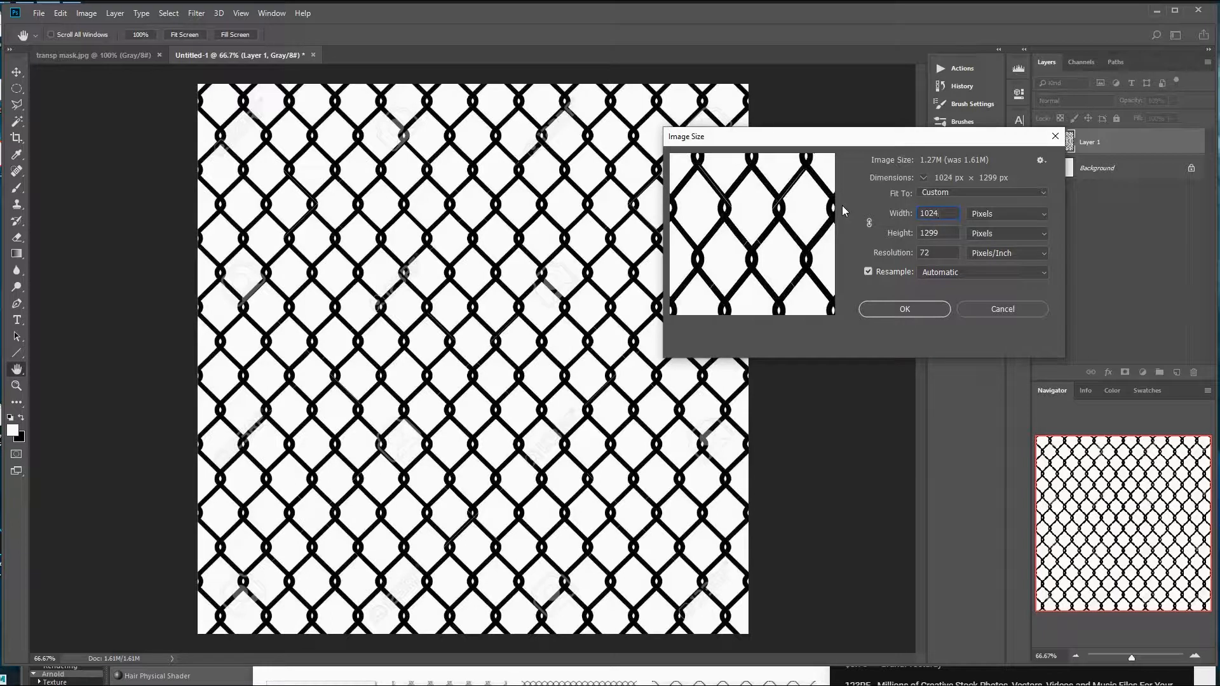
key(Tab)
text(1024)
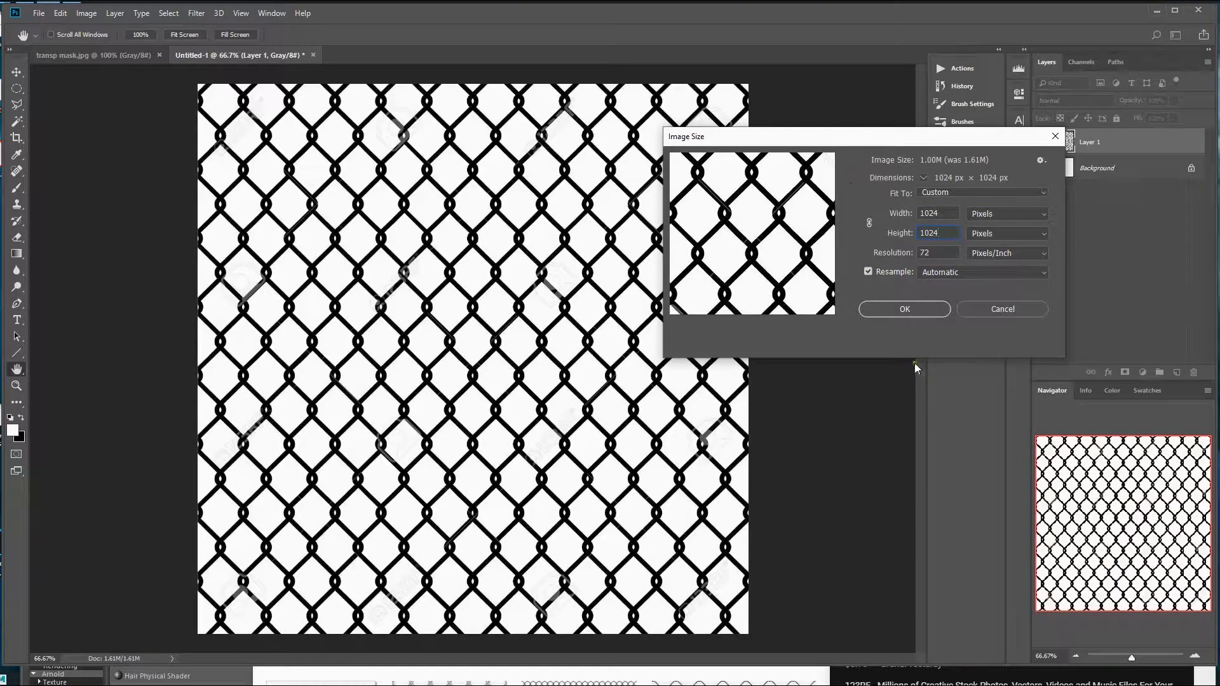
click(905, 309)
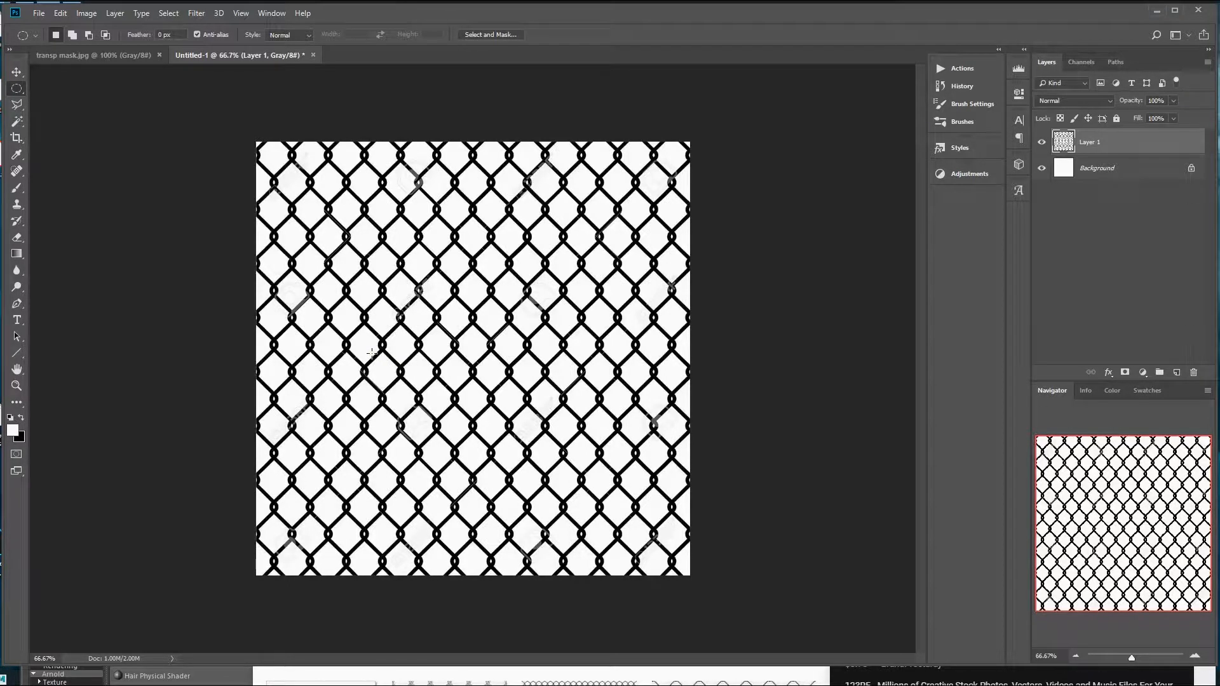
- Invert the fence layer's colours so the links are white on a black background
click(87, 13)
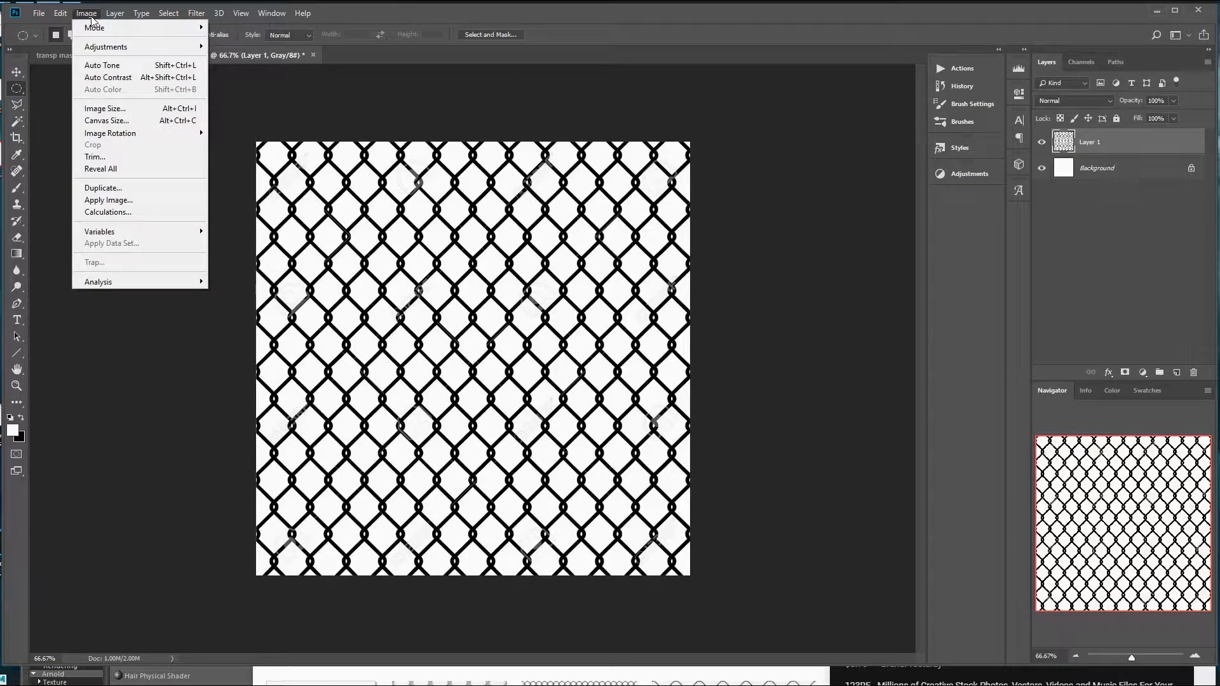
mouse_move(100, 46)
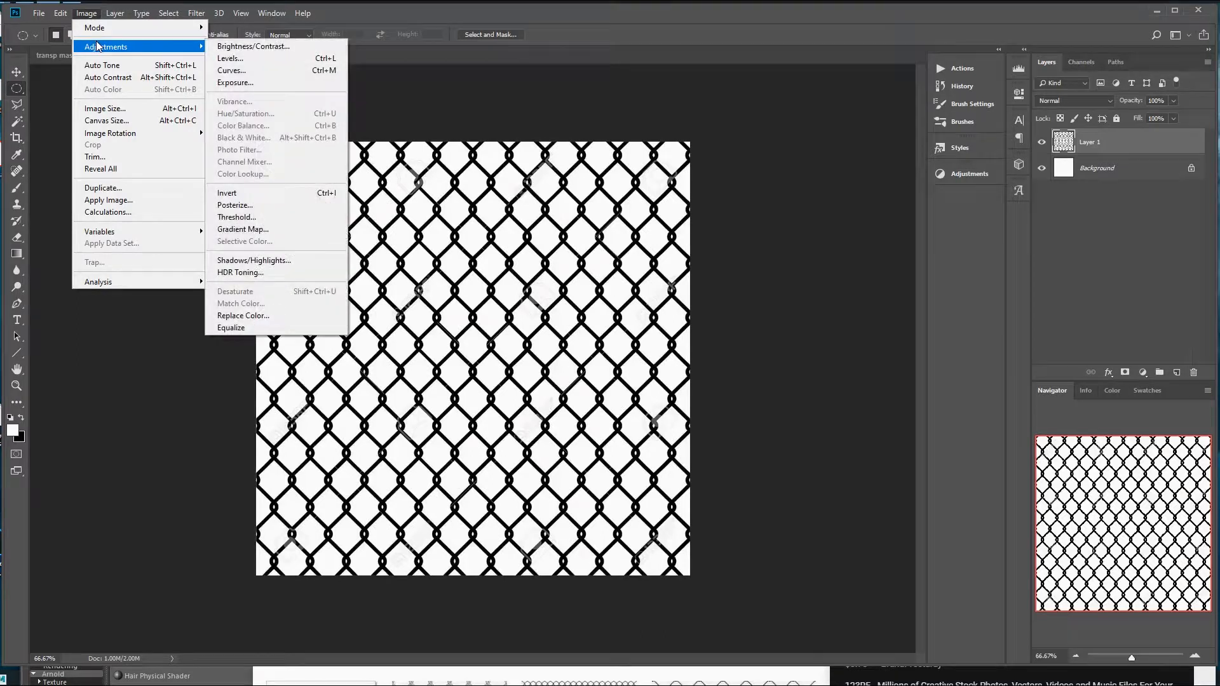
click(232, 194)
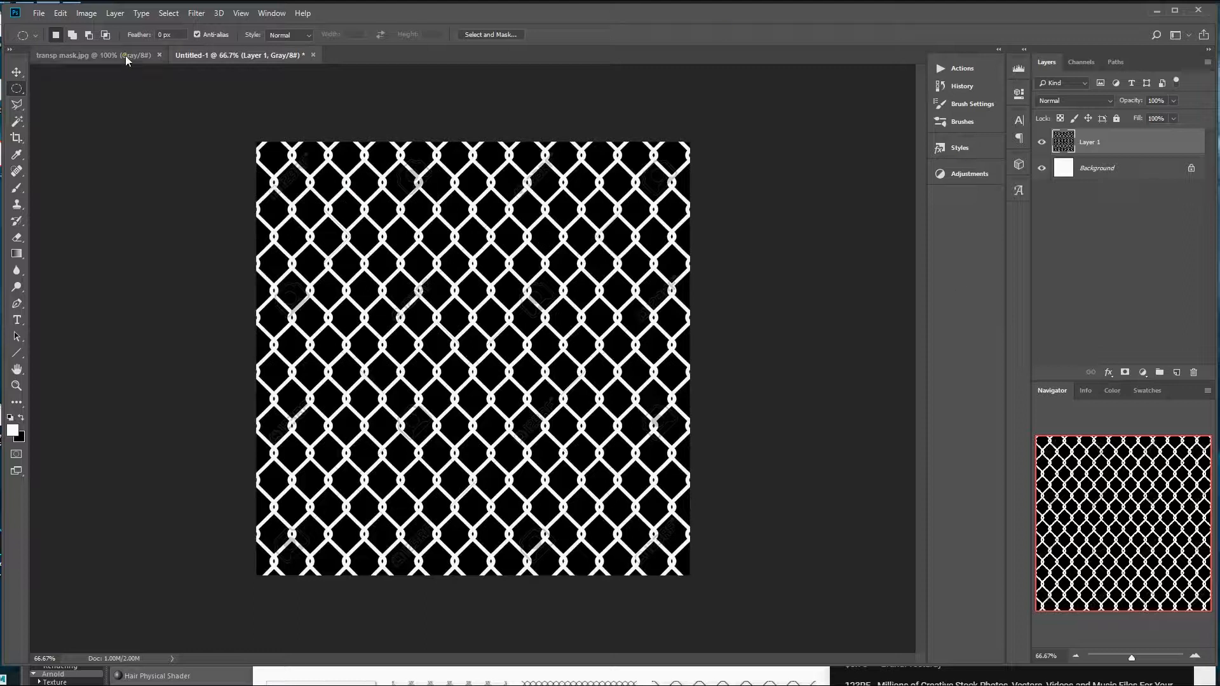
- Save the inverted fence image as a JPEG named chainlink mask, using High quality and the Progressive format
key(ctrl+shift+s)
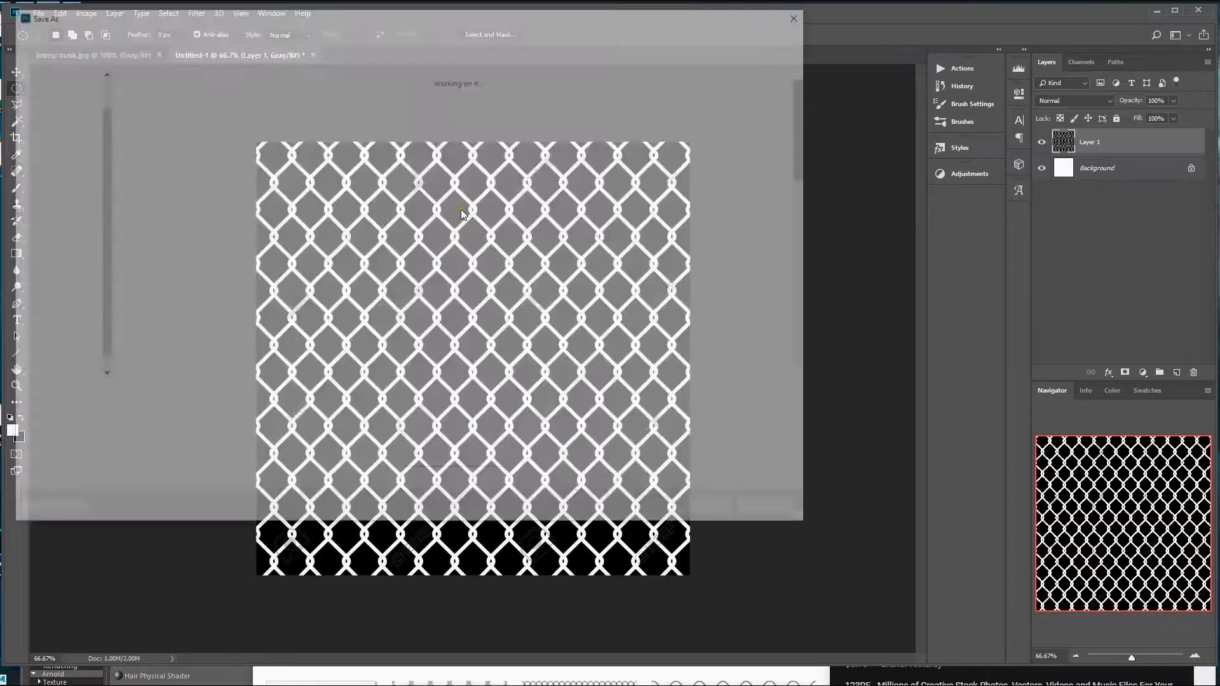
click(128, 412)
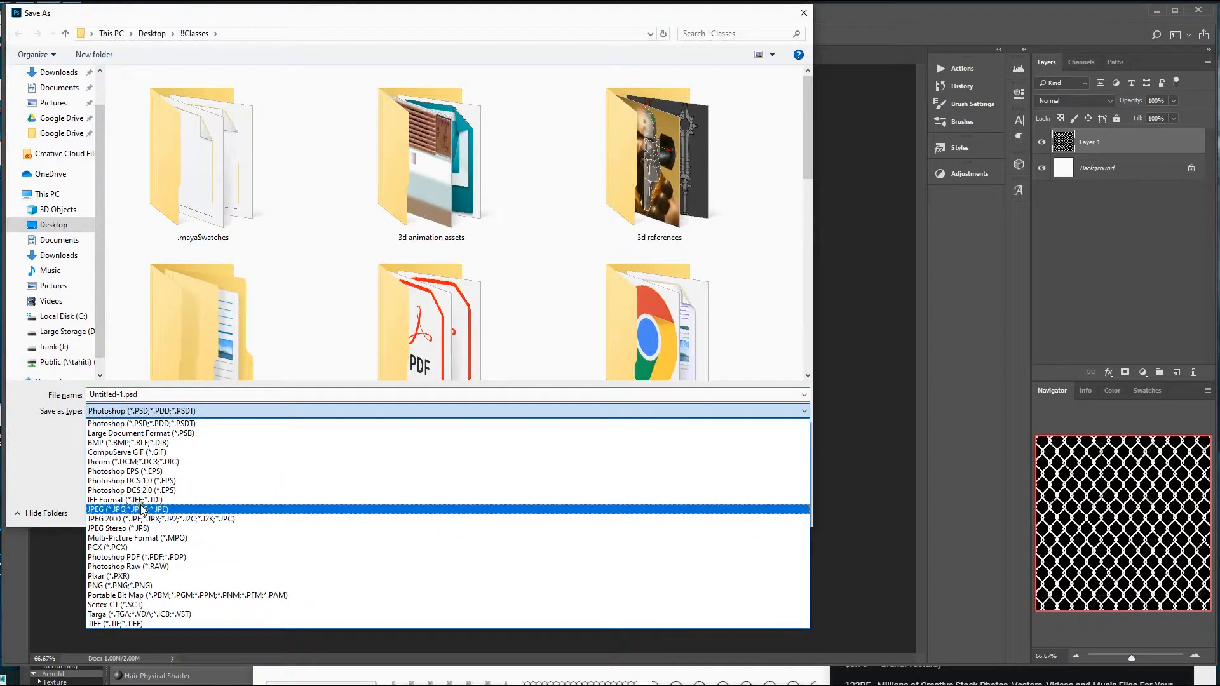
click(143, 502)
double_click(152, 395)
click(152, 395)
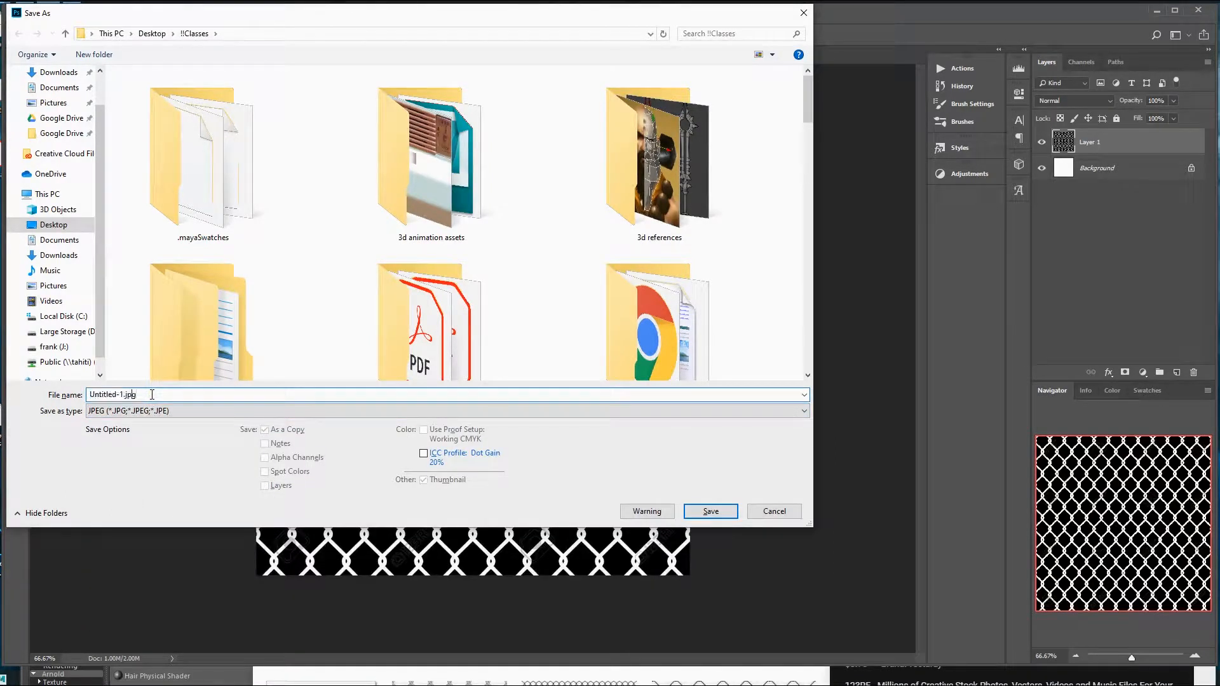
key(shift+Home)
text(chainlink mas)
key(Return)
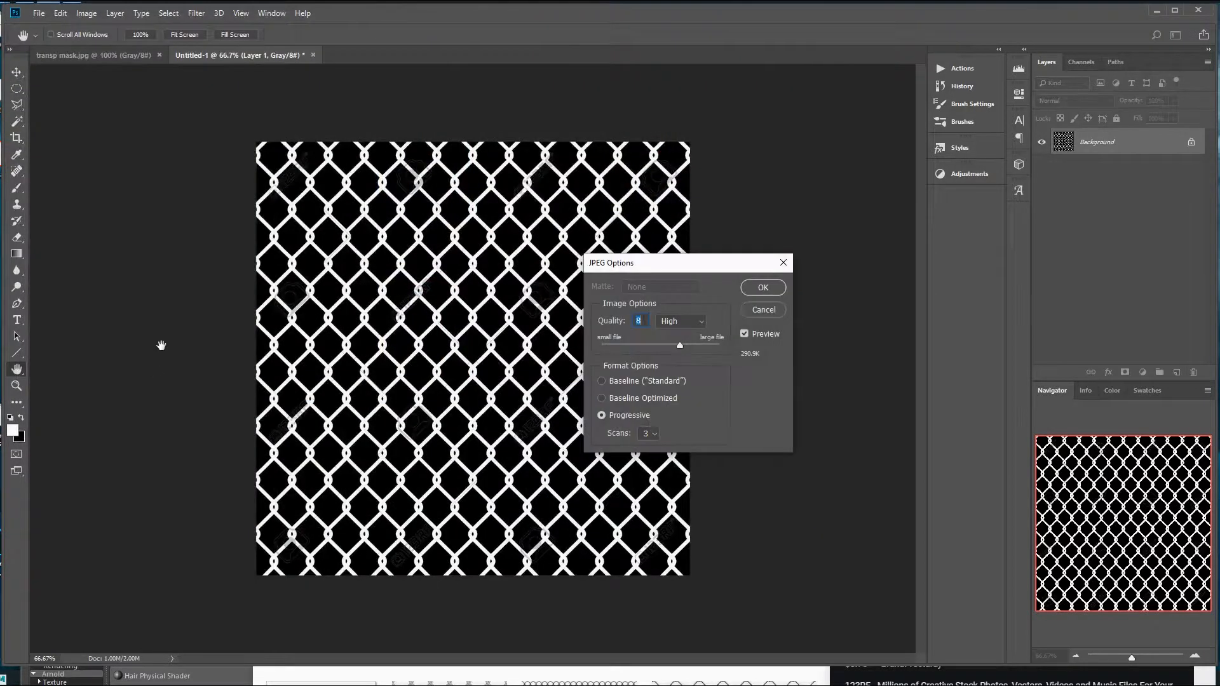
click(778, 291)
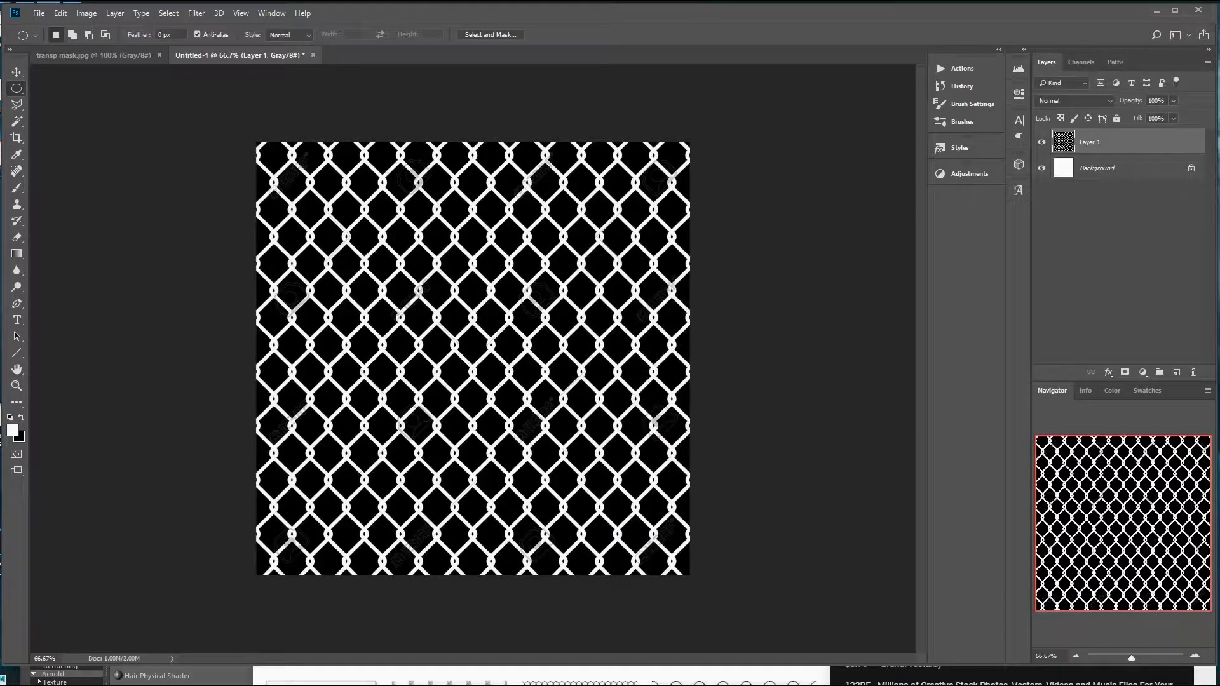
- Switch to Maya, close the Hypershade, and delete the wooden cube from the scene
key(alt+Tab)
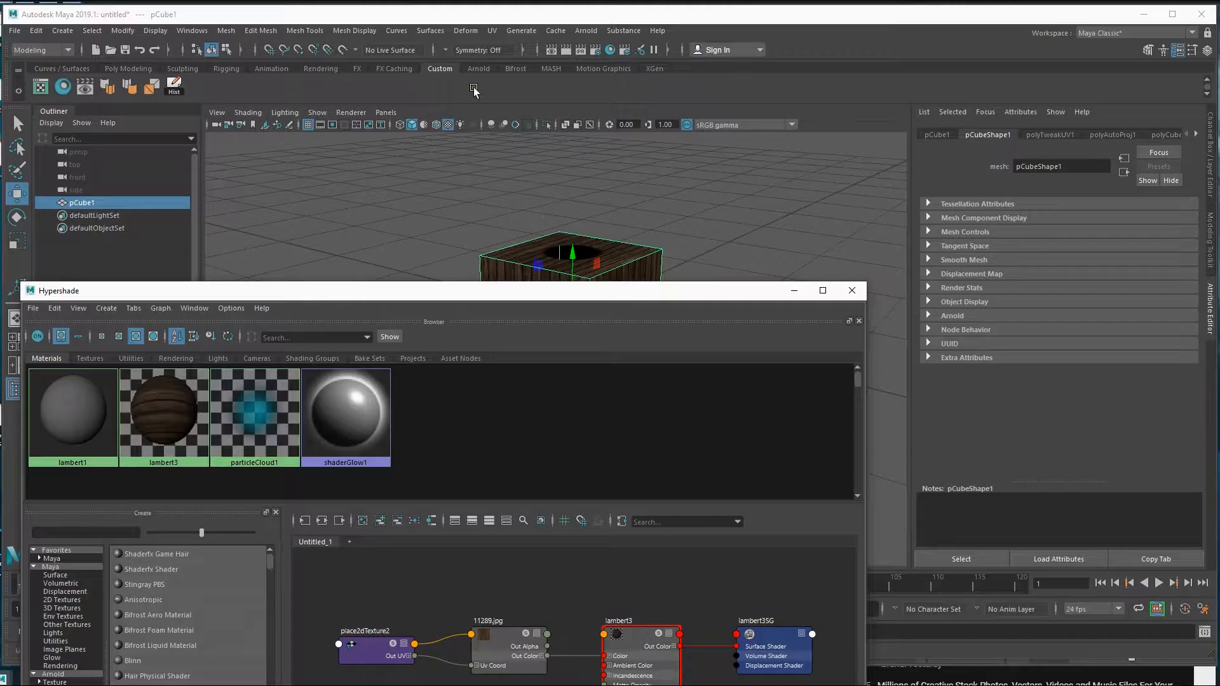
click(852, 291)
alt+right_drag(779, 361, 665, 346)
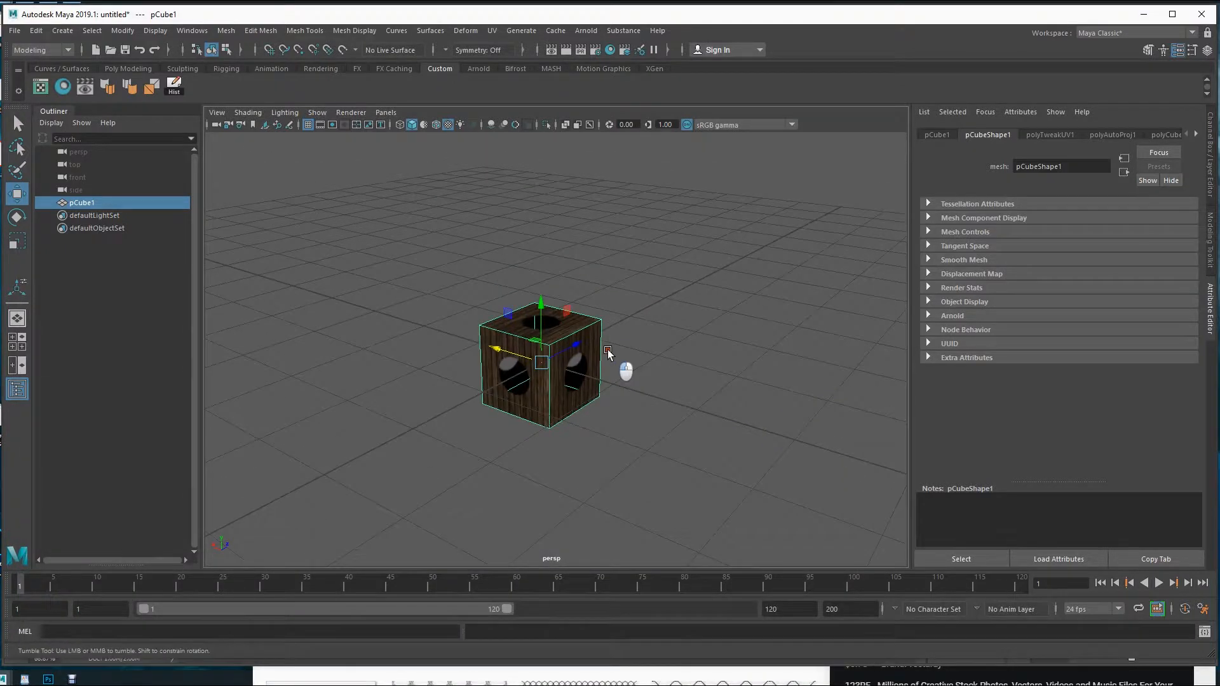
key(Delete)
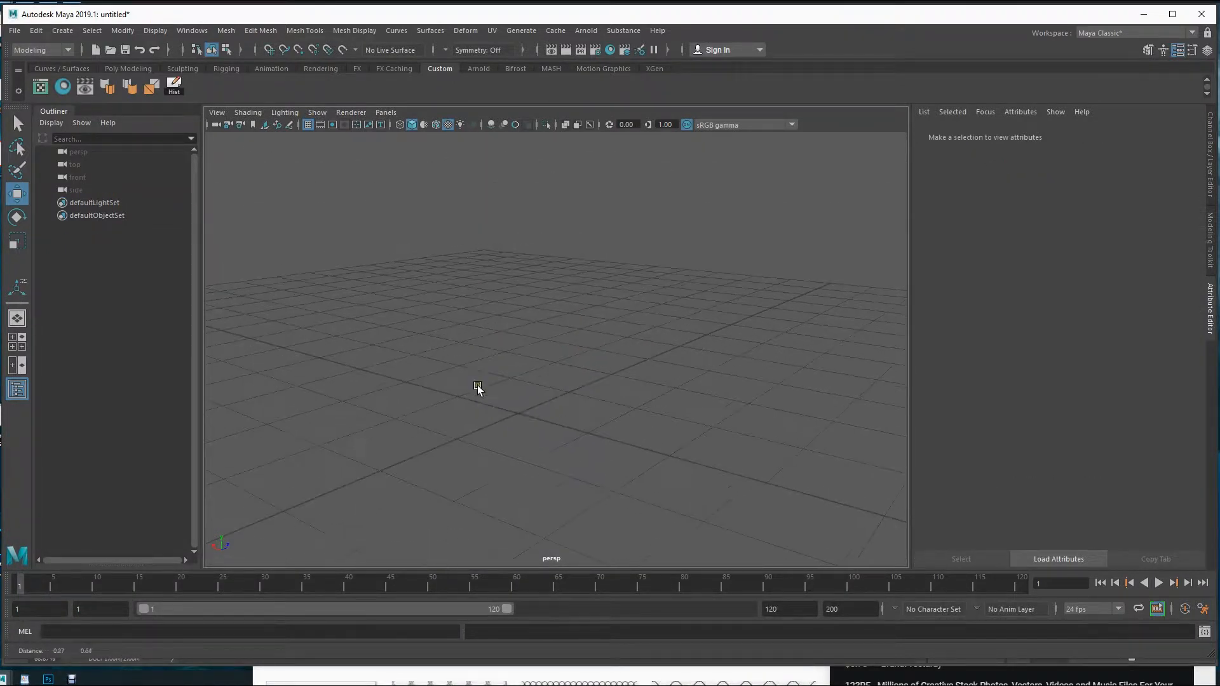
- Create a polygon plane and stand it upright by setting its Rotate Z to 90
key(space)
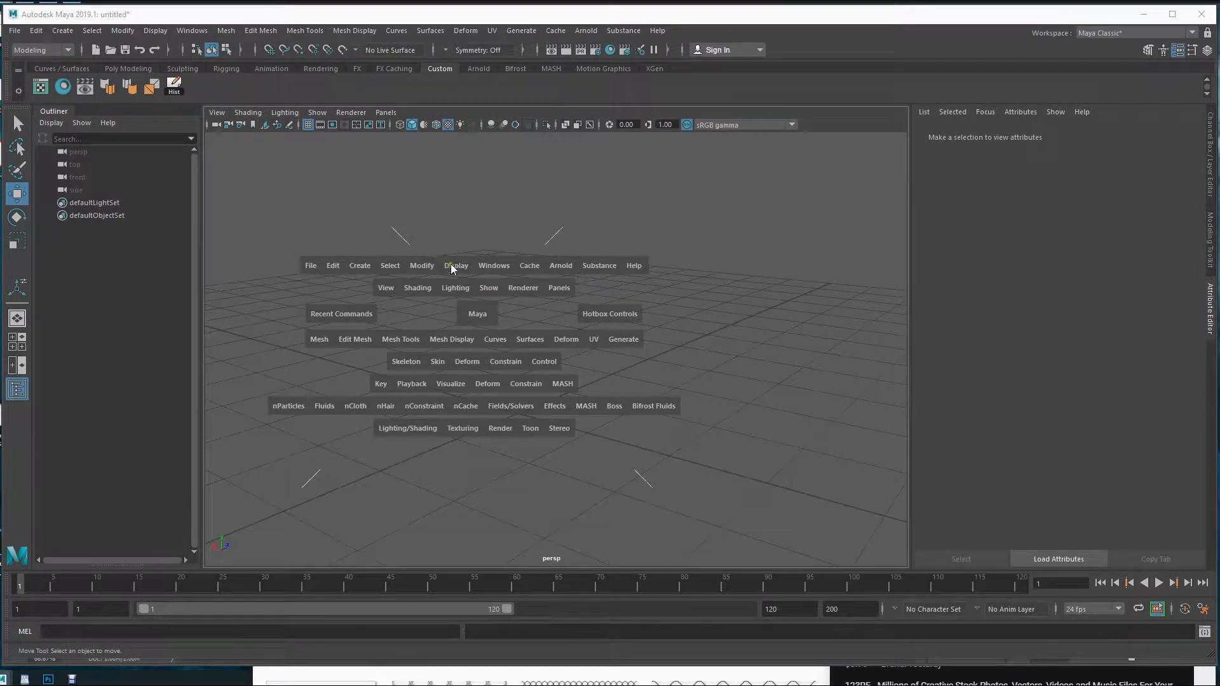
drag(354, 266, 585, 389)
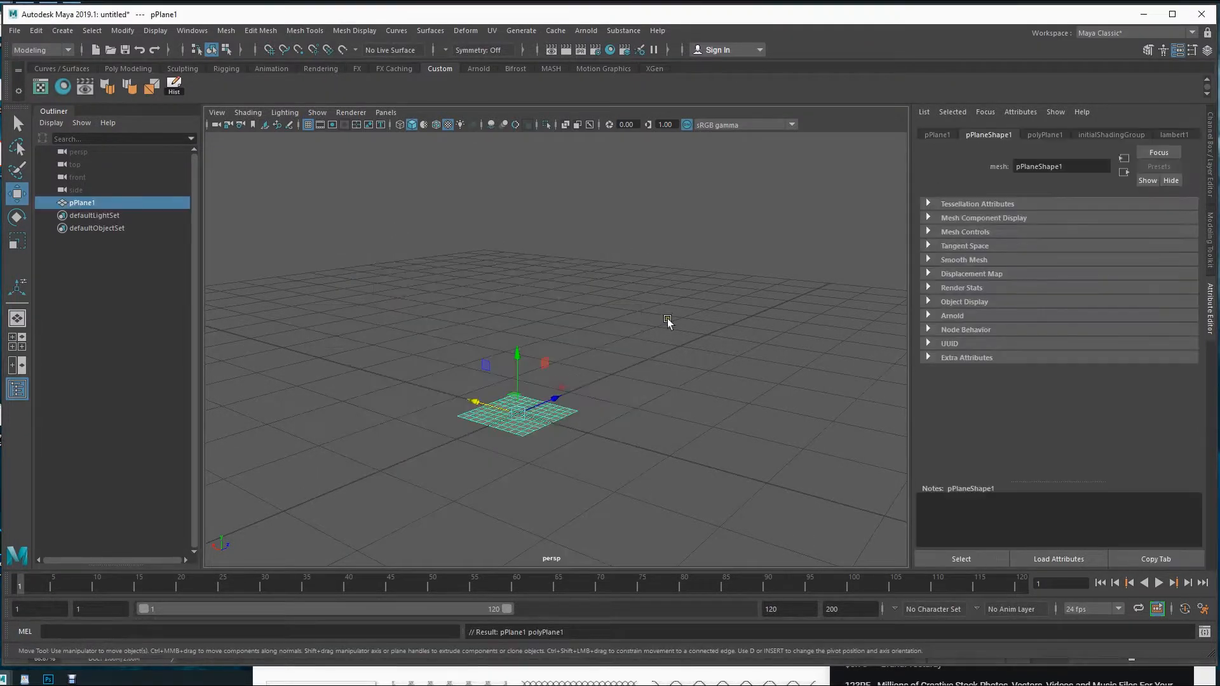
key(e)
drag(541, 356, 580, 467)
key(ctrl+a)
double_click(1182, 199)
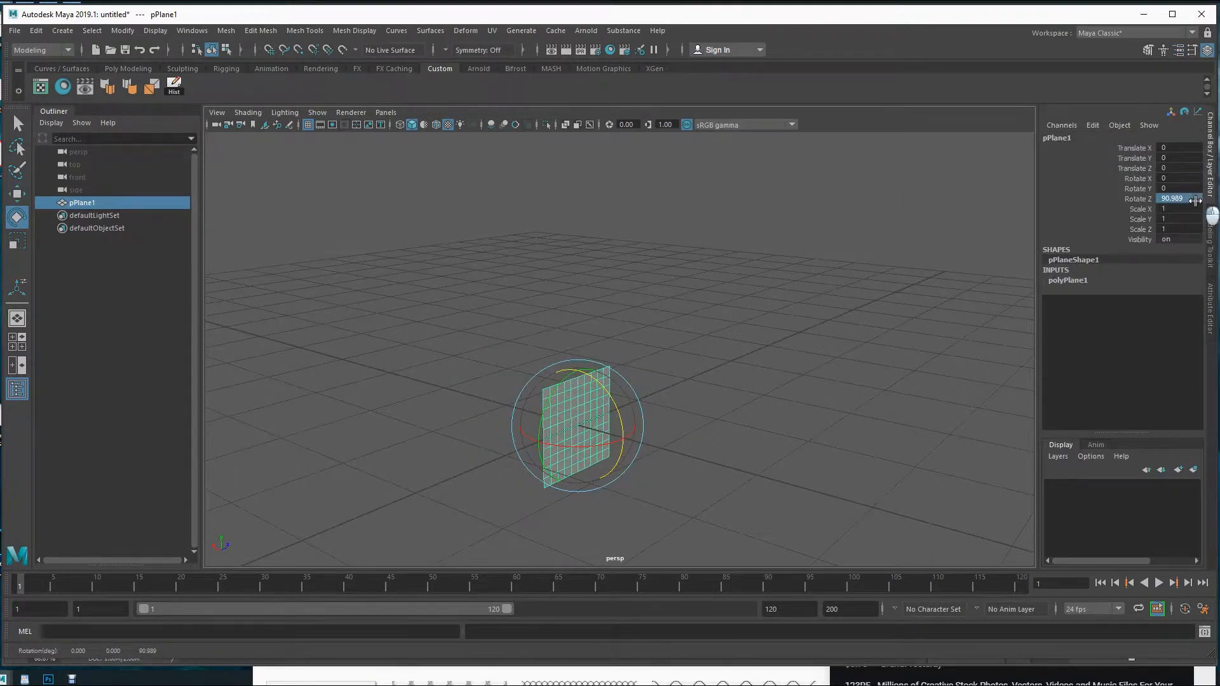
text(90)
alt+middle_drag(689, 408, 705, 380)
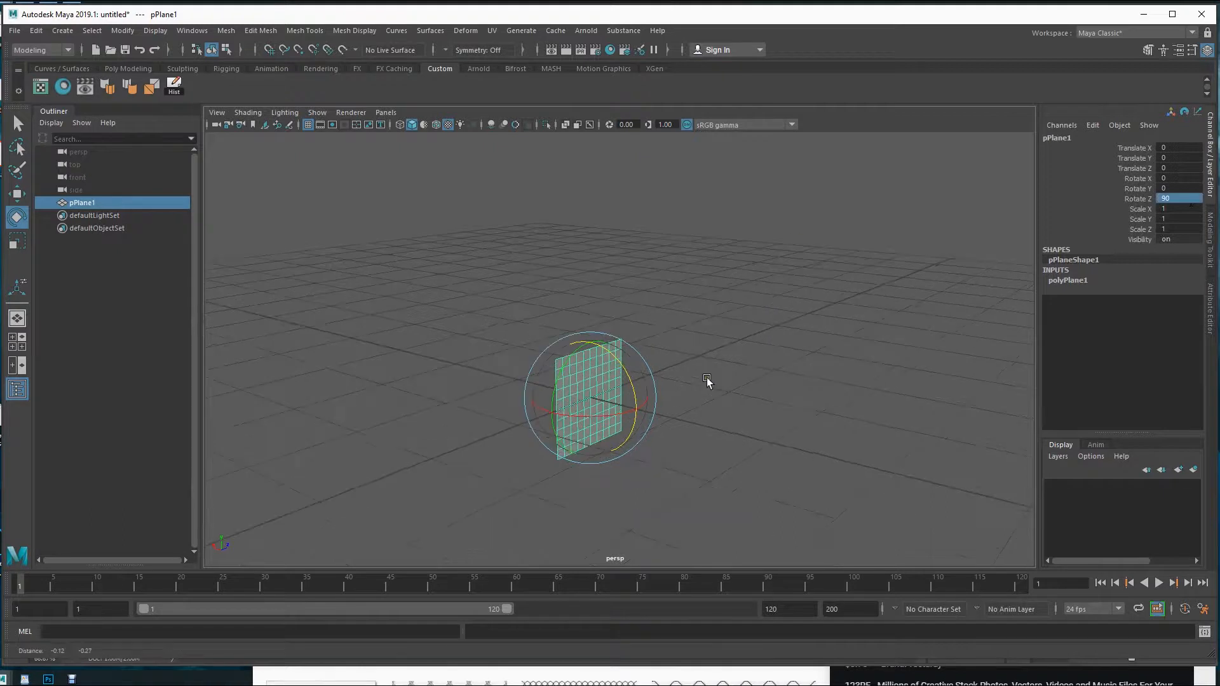
- Scale the plane uniformly to about 2.14 and raise it about 1.02 units along Y to stand on the grid
click(618, 389)
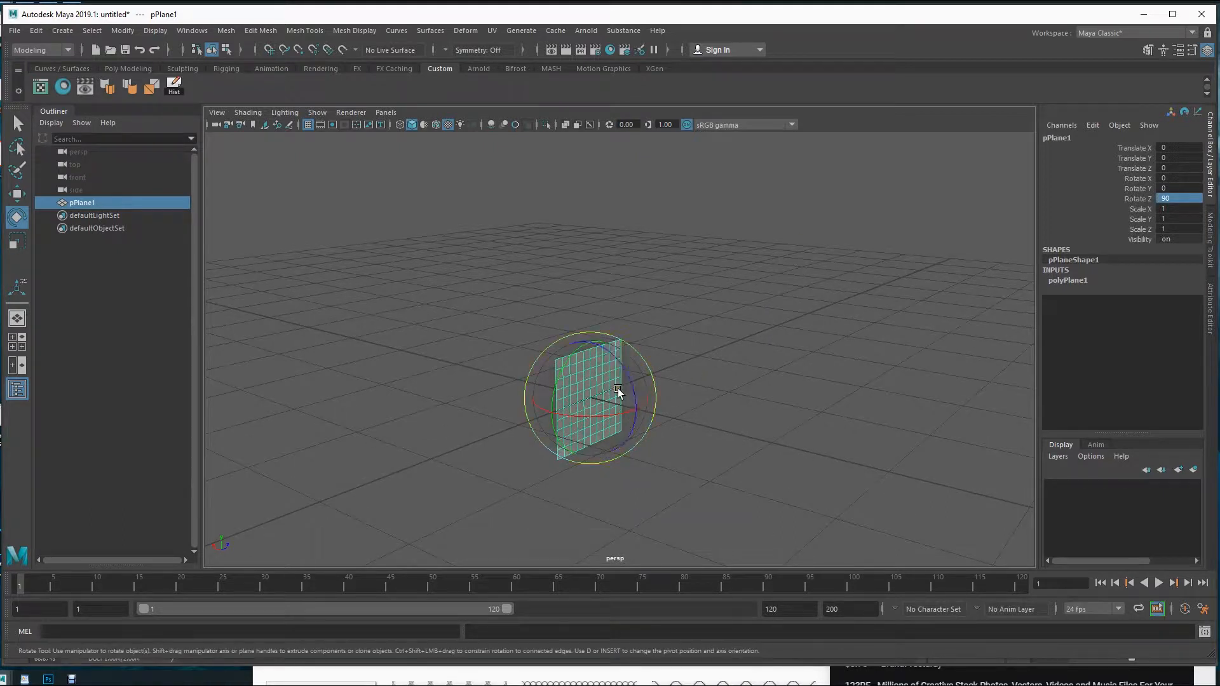
key(r)
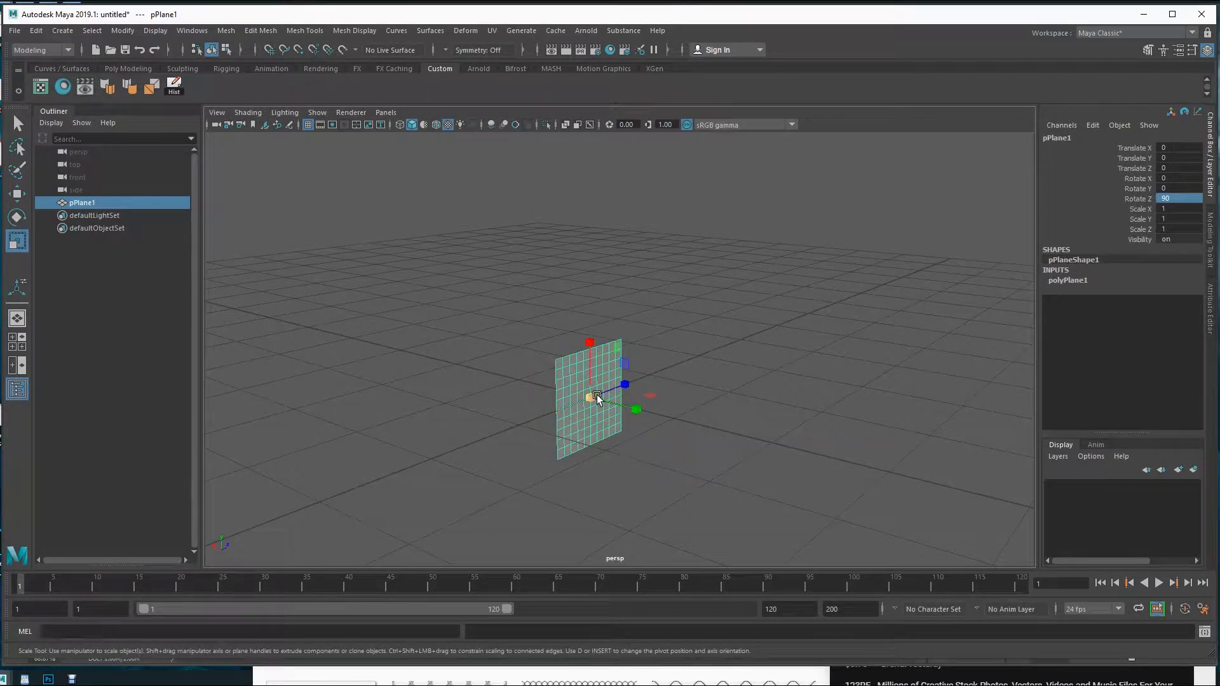
middle_drag(629, 382, 672, 269)
key(w)
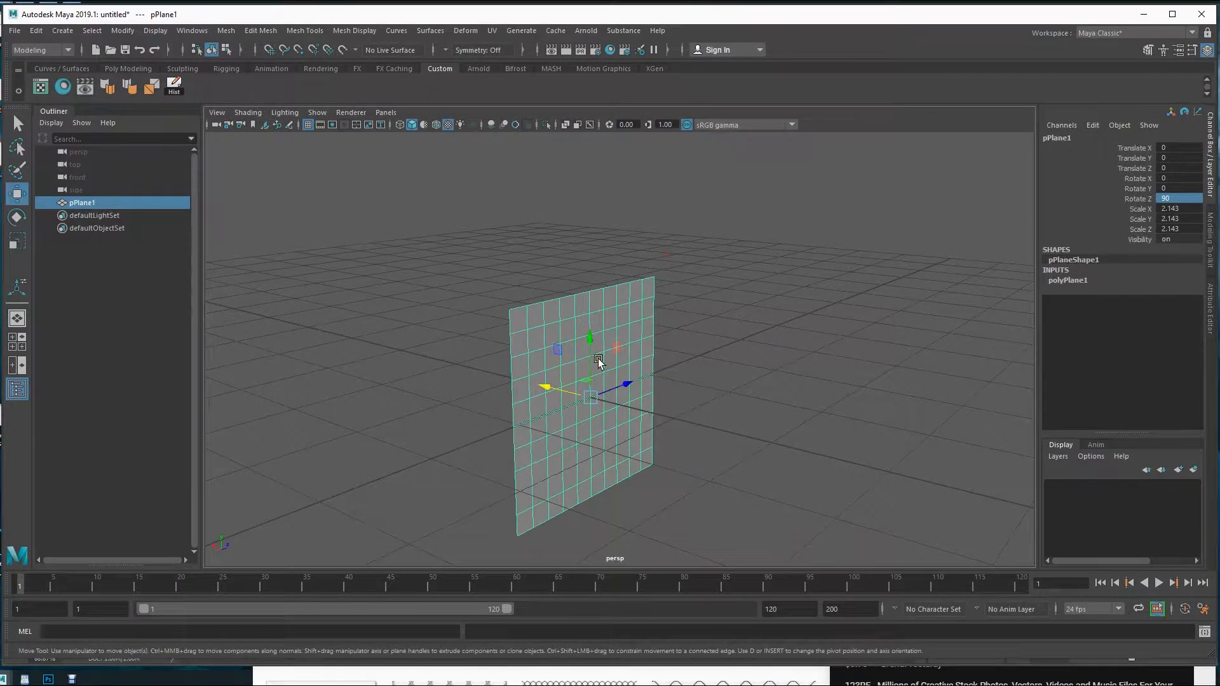
drag(593, 345, 595, 235)
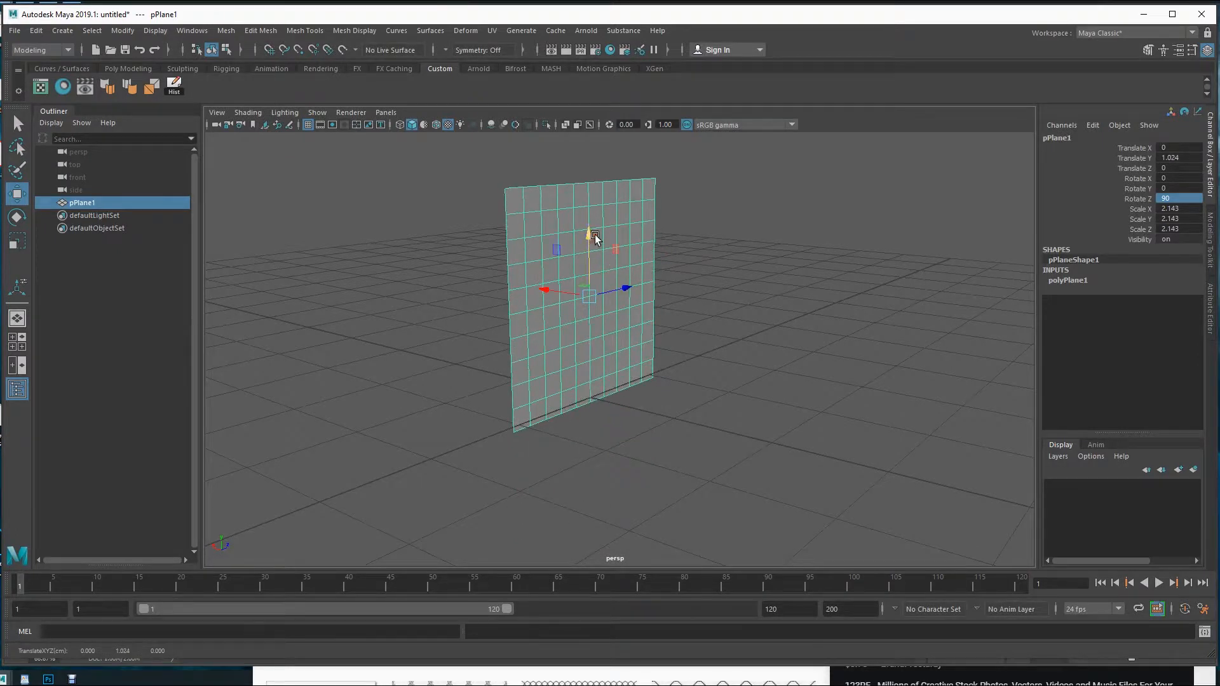
- Open the Hypershade and assign the wood-textured lambert3 material to the selected plane
alt+drag(643, 396, 613, 414)
alt+middle_drag(601, 342, 619, 360)
alt+right_drag(619, 360, 599, 357)
alt+drag(600, 357, 607, 342)
click(280, 351)
alt+middle_drag(384, 314, 391, 334)
alt+right_drag(391, 334, 406, 350)
click(511, 319)
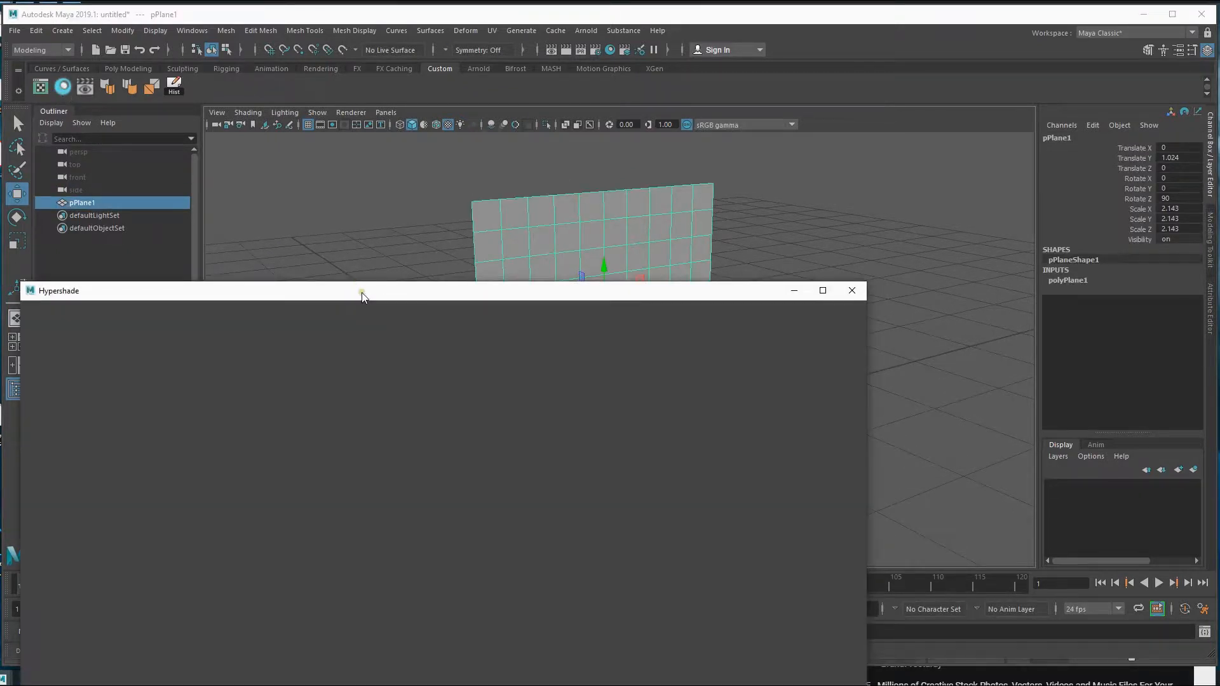
right_drag(165, 417, 173, 383)
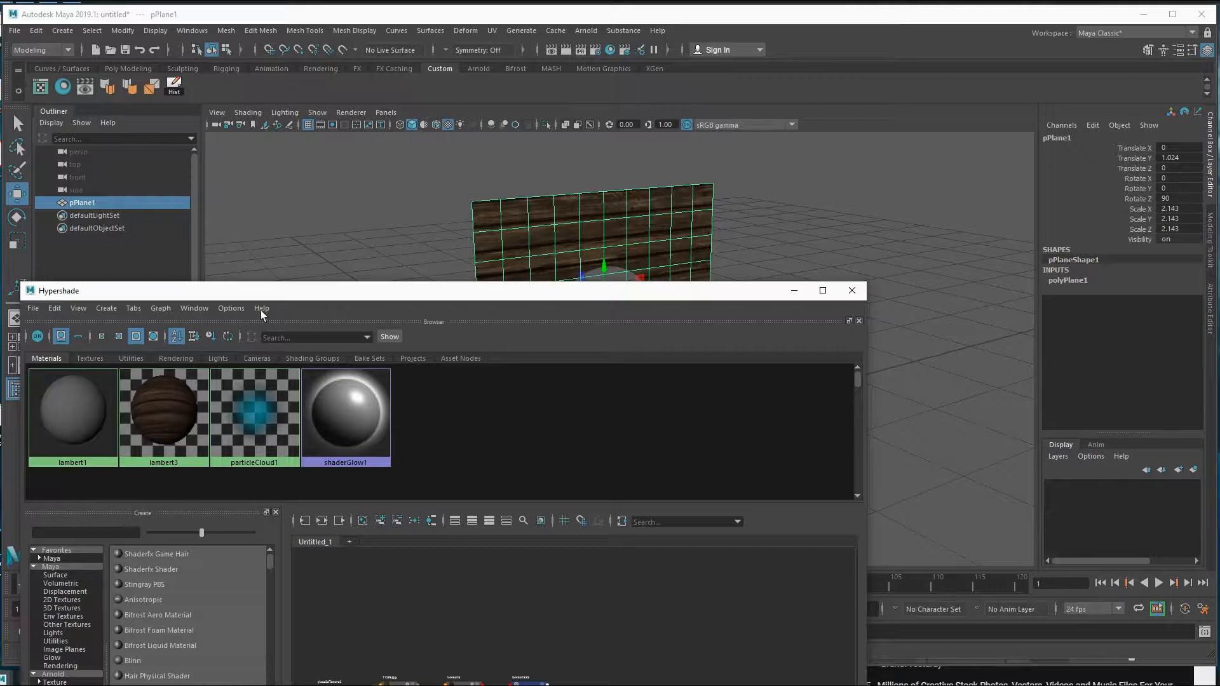
- Replace the image of lambert3's transparency file texture with chainlink mask.jpg
drag(345, 289, 344, 106)
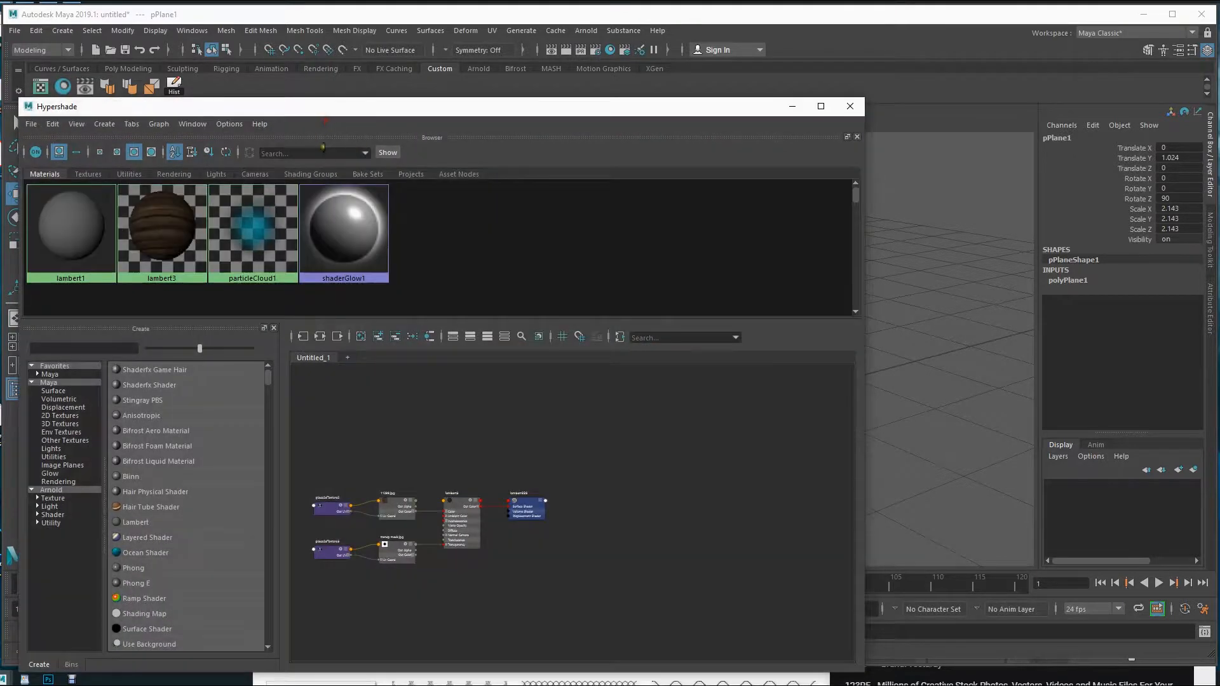
click(398, 559)
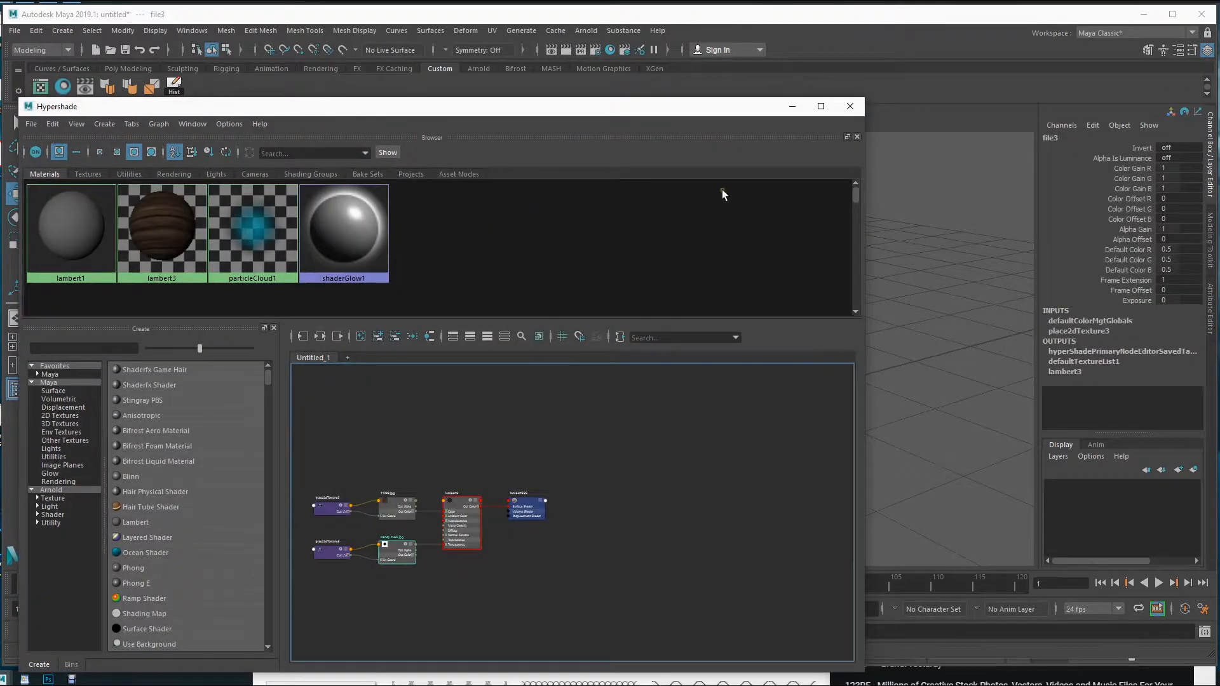
key(ctrl+a)
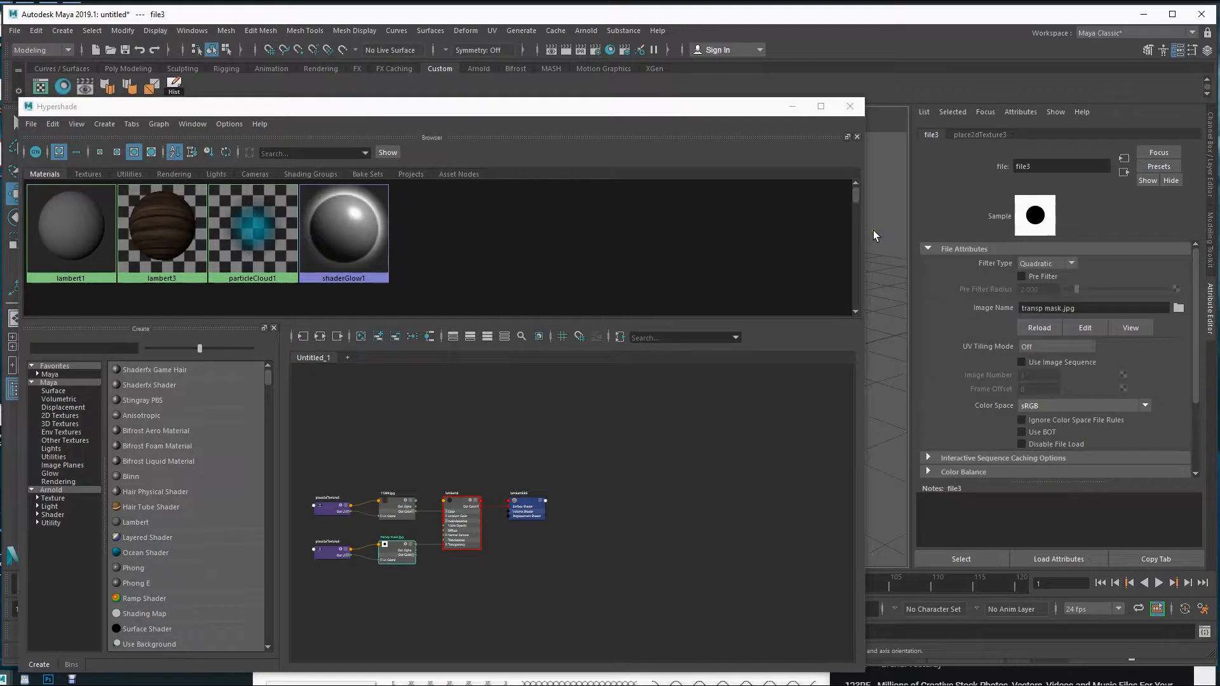
click(1178, 309)
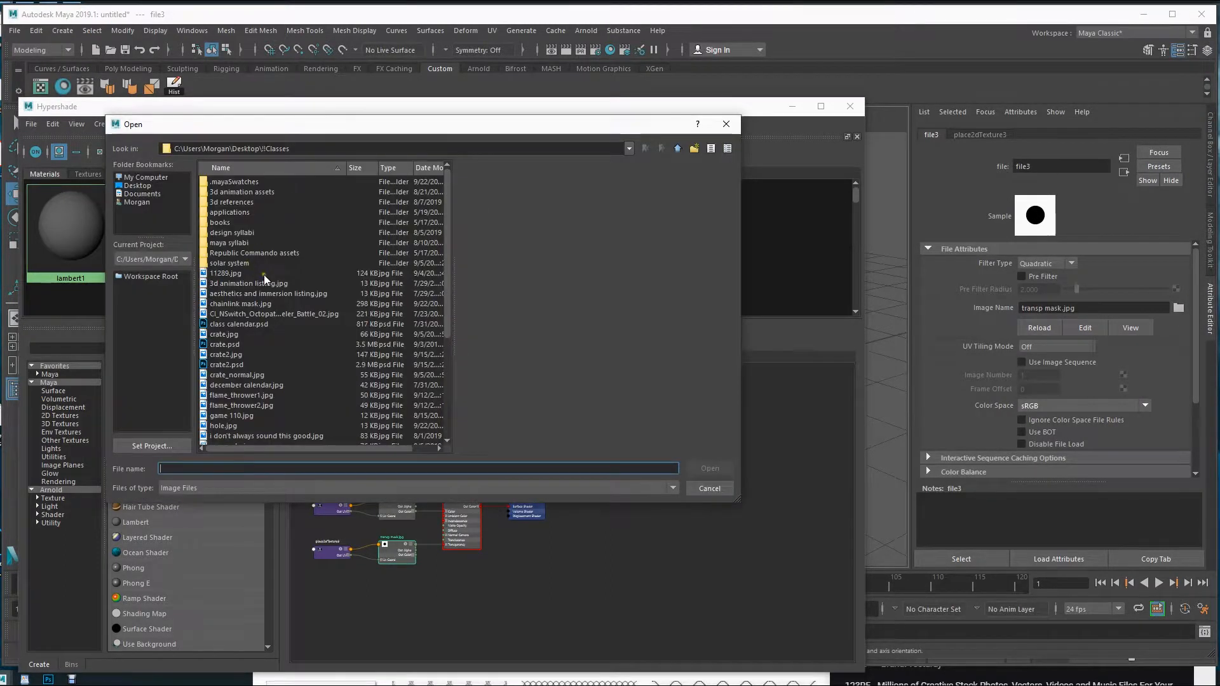
scroll(286, 268, down, 5)
text(ch)
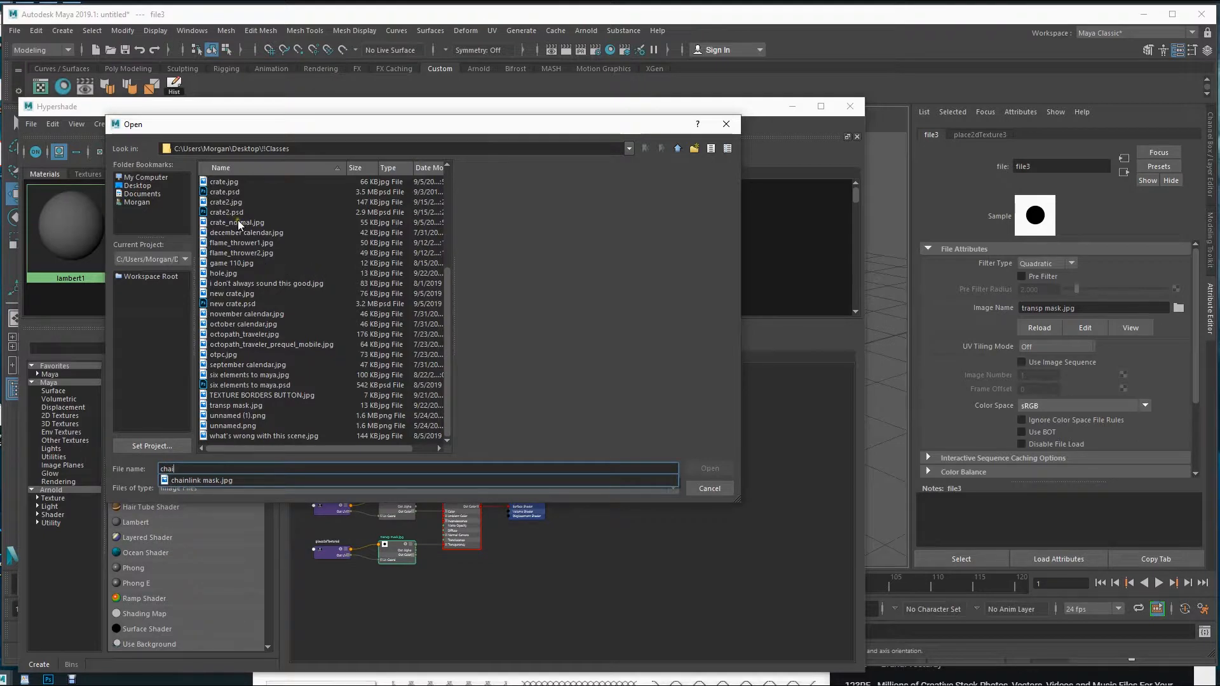
text(ai)
click(241, 240)
scroll(239, 217, up, 5)
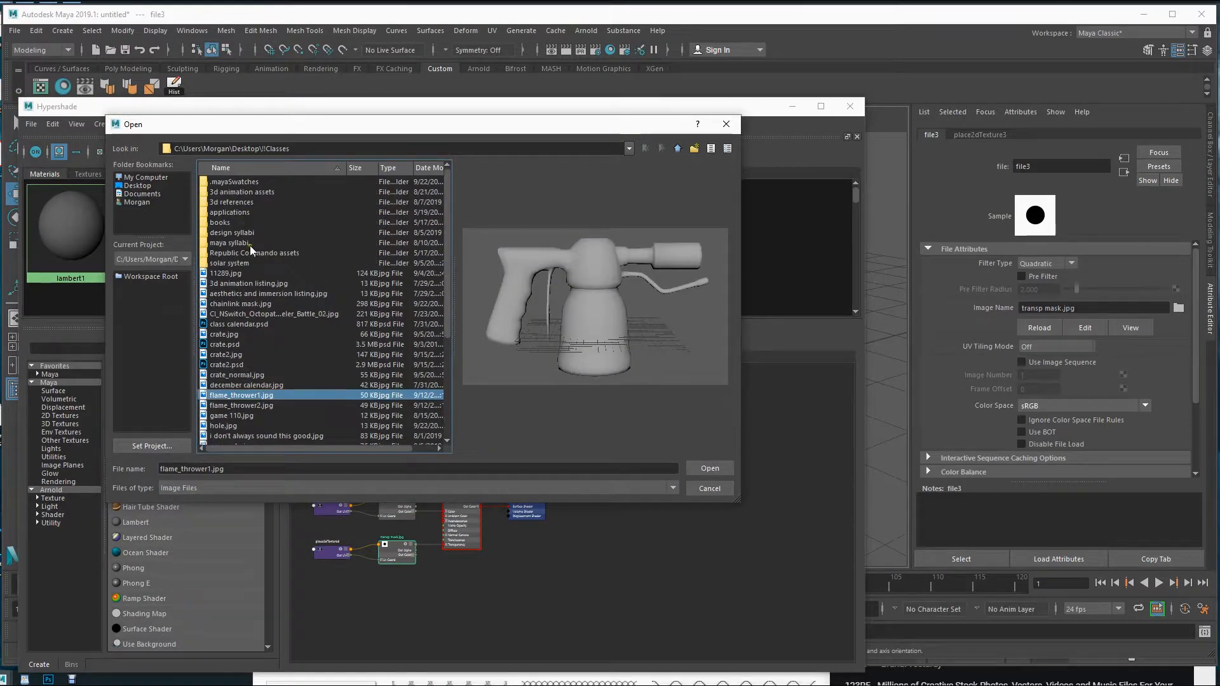
click(253, 305)
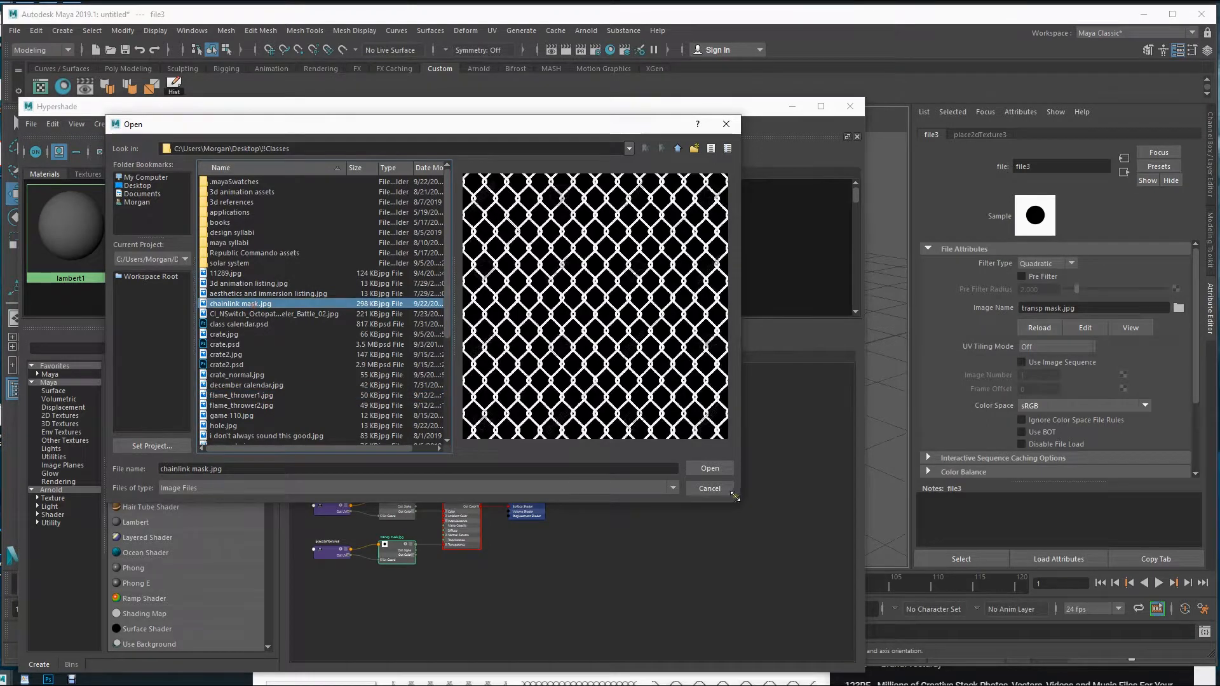
click(723, 470)
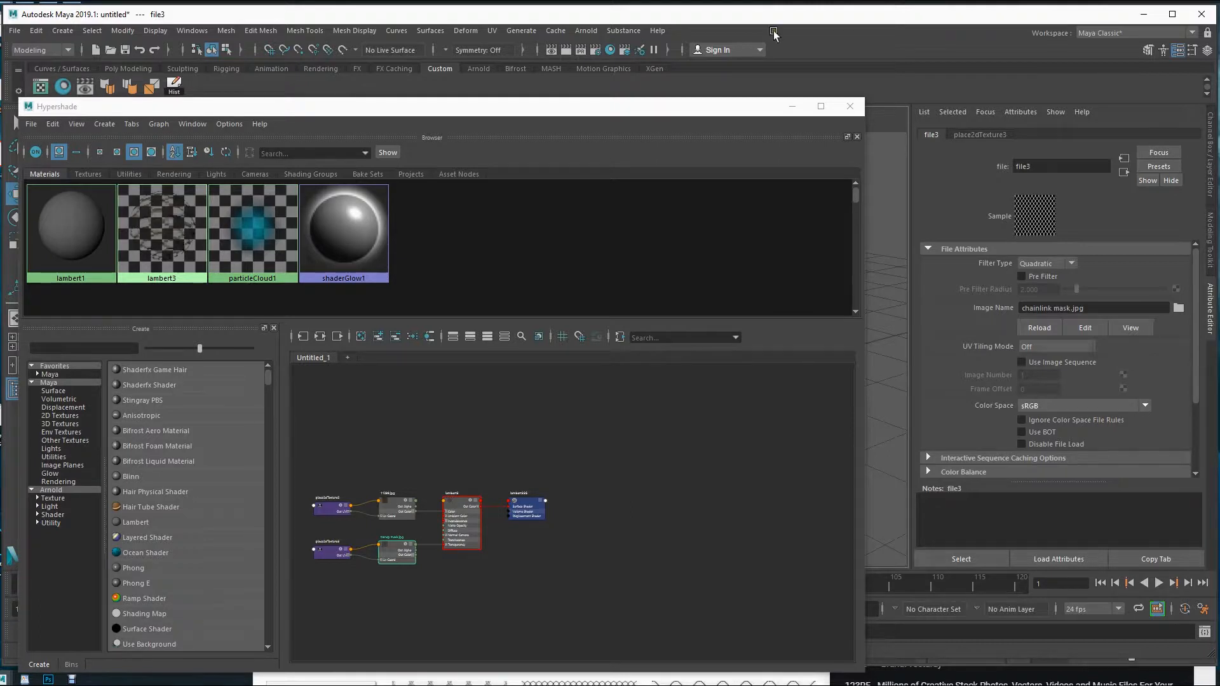
- Minimize the Hypershade, examine the chain link cutout on the plane, and show the Channel Box
click(791, 106)
alt+drag(567, 364, 536, 347)
key(e)
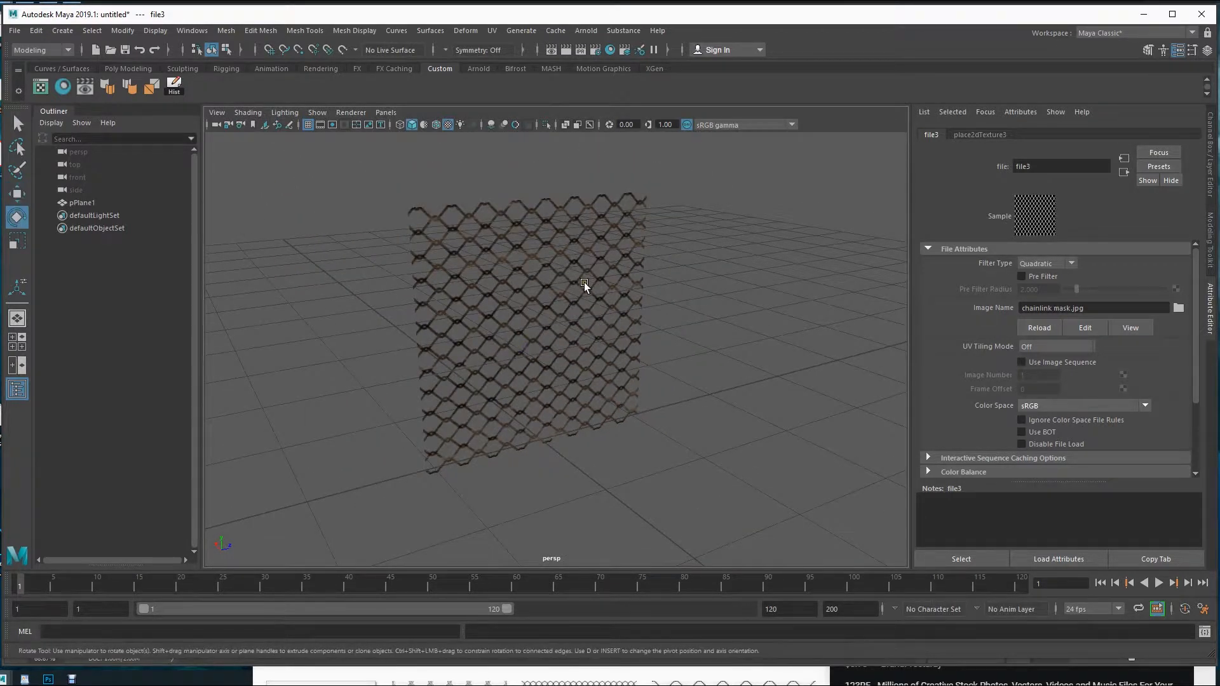
click(1210, 153)
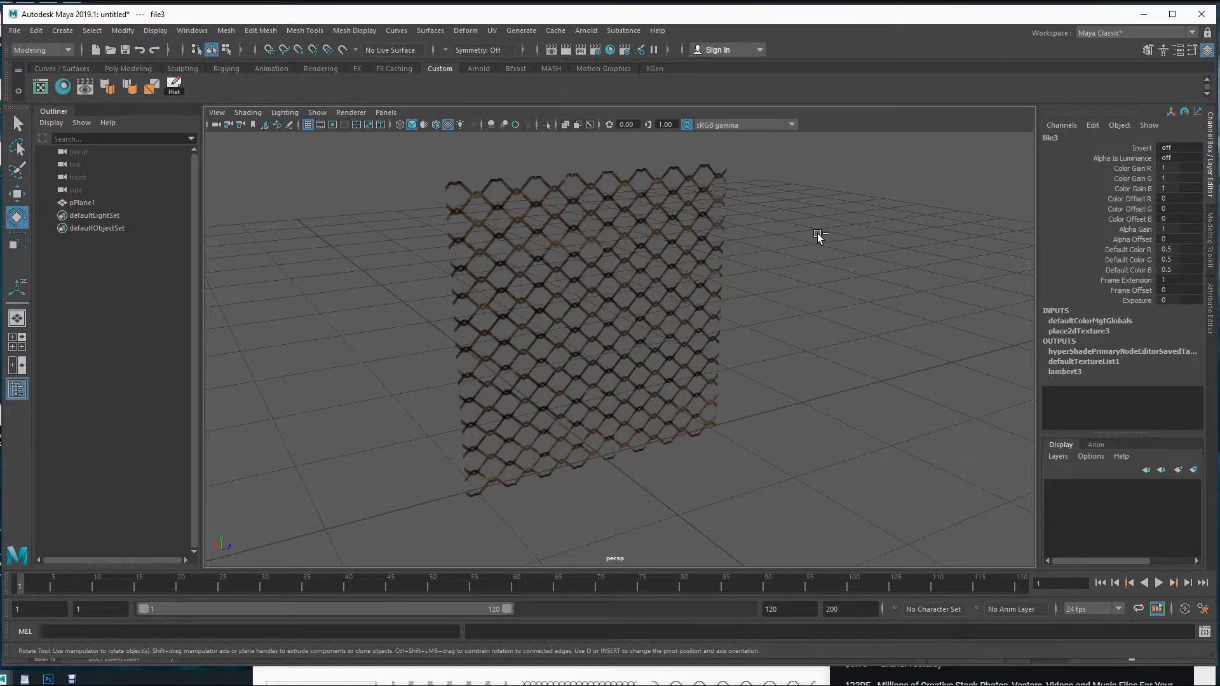
- Spin the chain link pattern on the plane by setting its Rotate Y to 90, and deselect it
key(t)
click(608, 293)
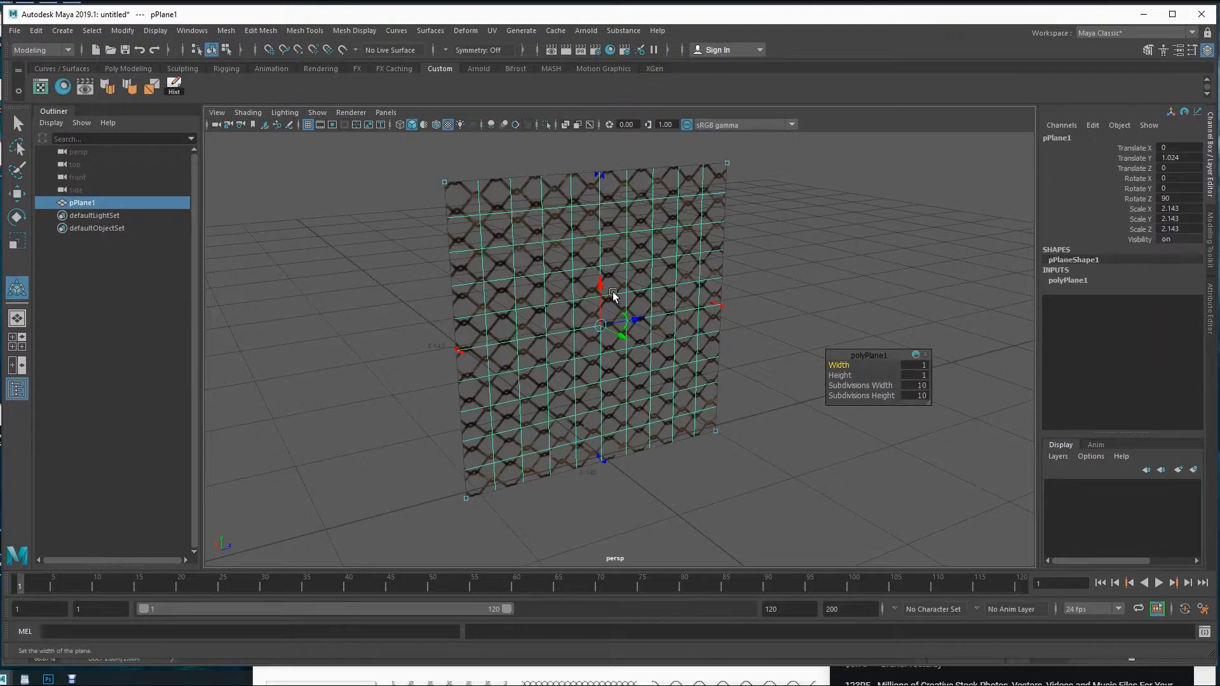
key(e)
drag(589, 274, 562, 354)
double_click(1178, 190)
text(90)
key(Return)
key(w)
click(834, 286)
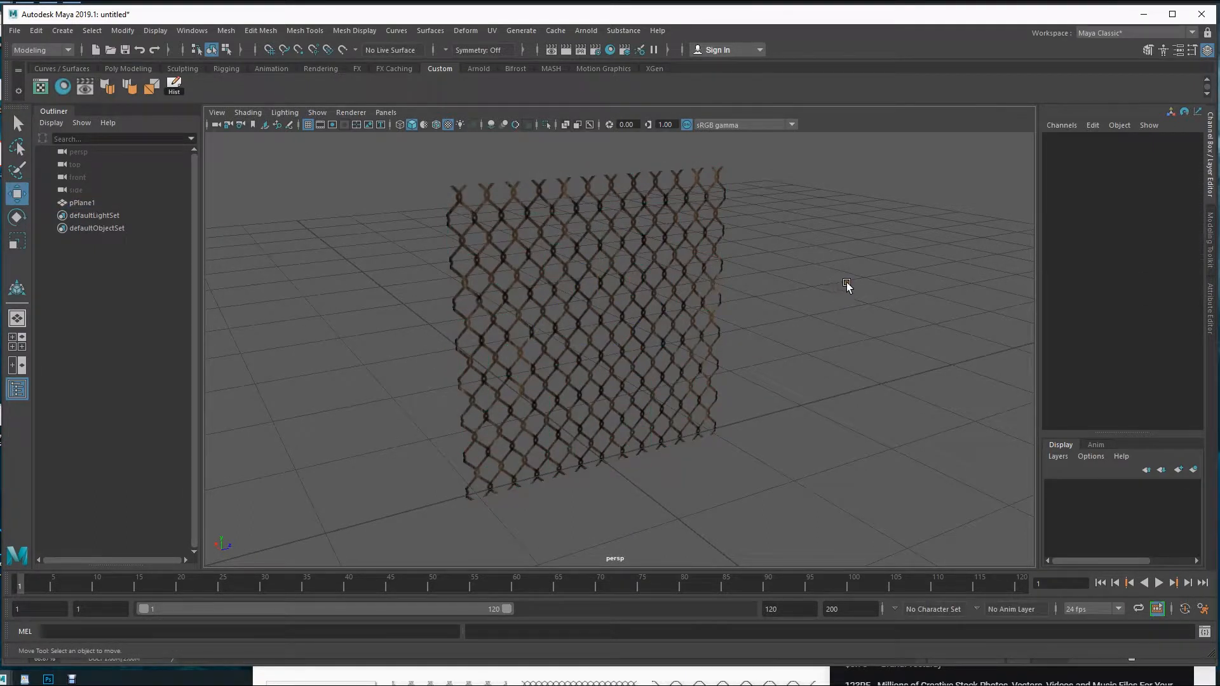
alt+drag(635, 252, 509, 343)
alt+right_drag(509, 344, 619, 319)
alt+drag(619, 319, 665, 313)
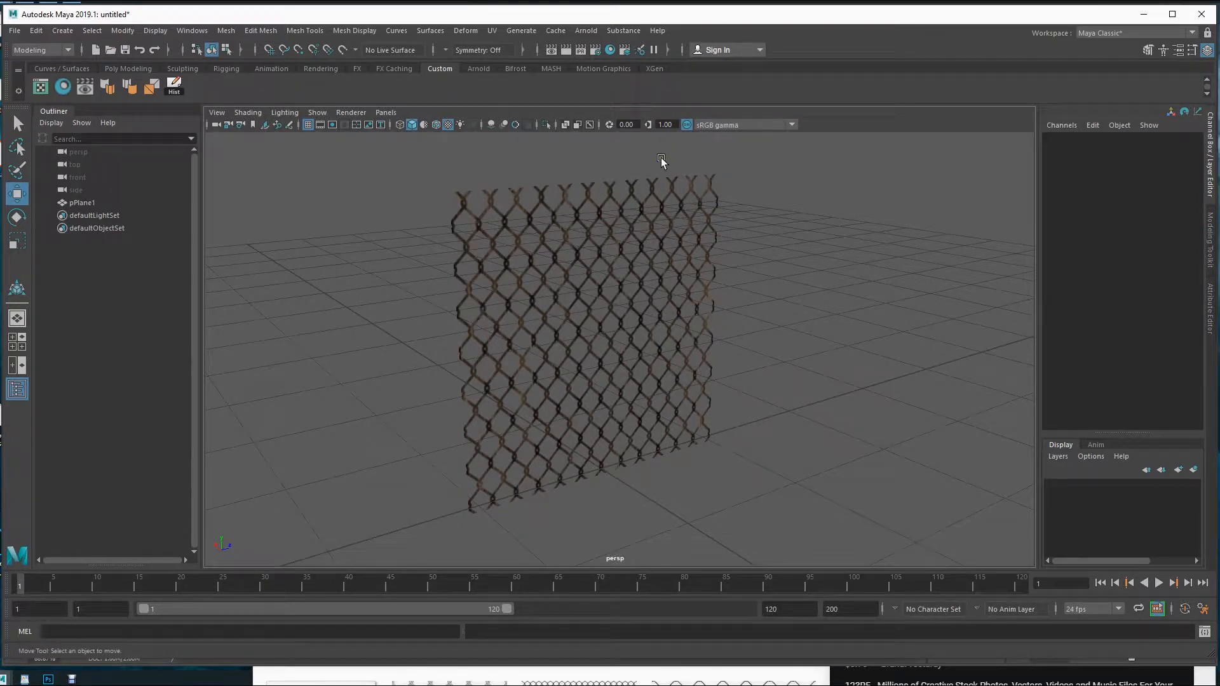
- Switch to Photoshop and create a new grayscale document of 512 × 512 pixels
click(47, 679)
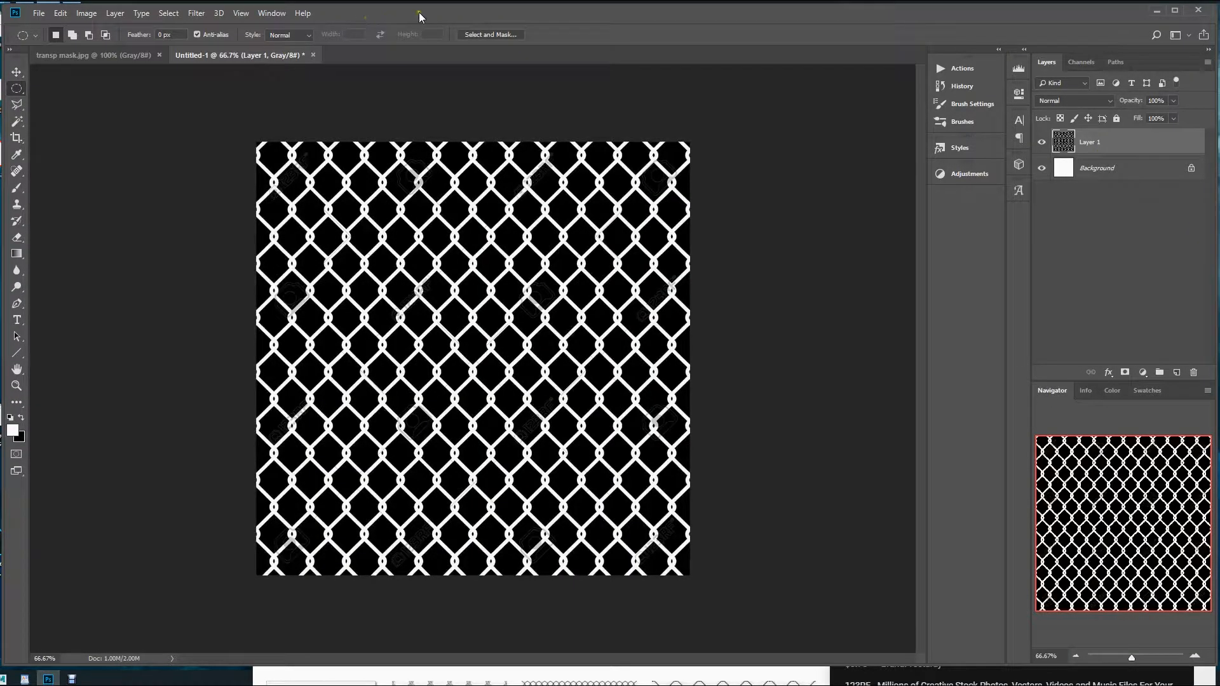
key(ctrl+n)
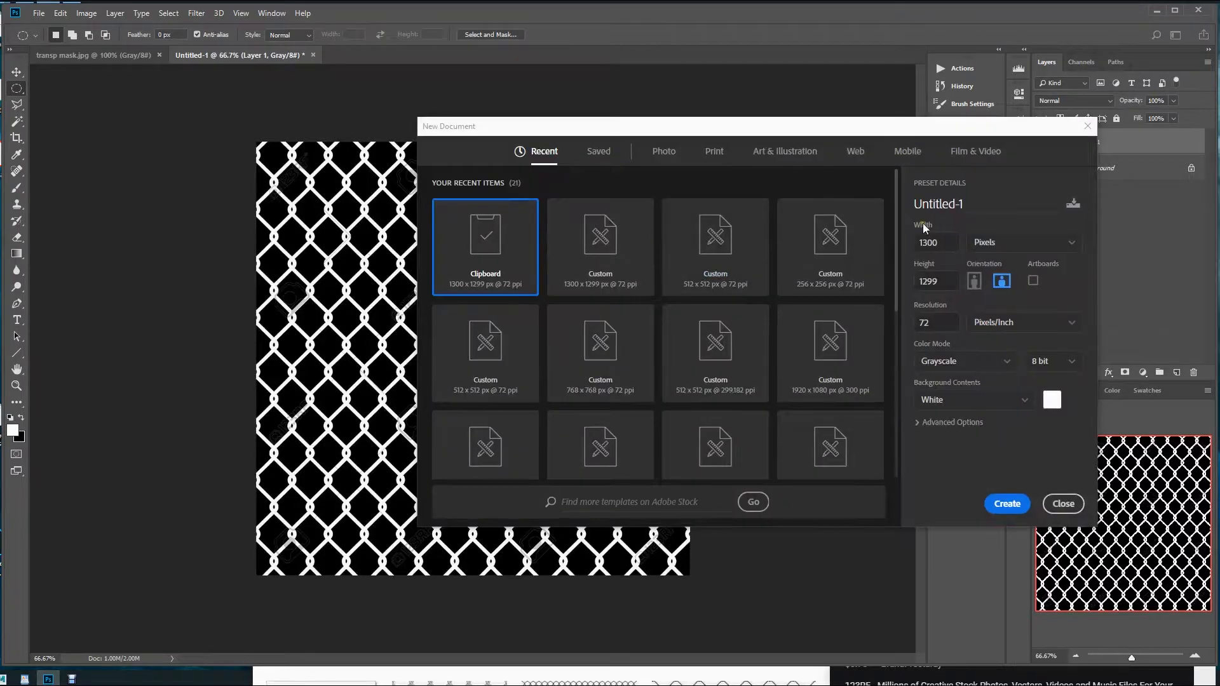
text(512)
key(Tab)
text(512)
key(Return)
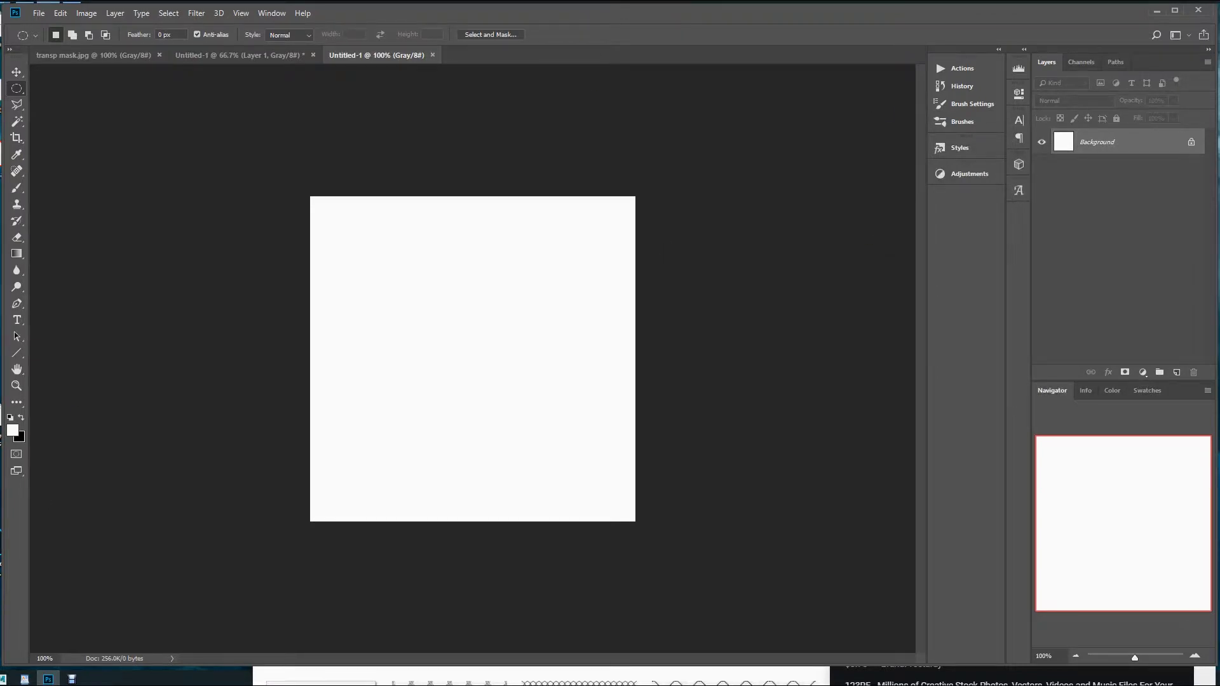
- Switch to the browser and search for metal texture images in a new tab
key(alt+Tab)
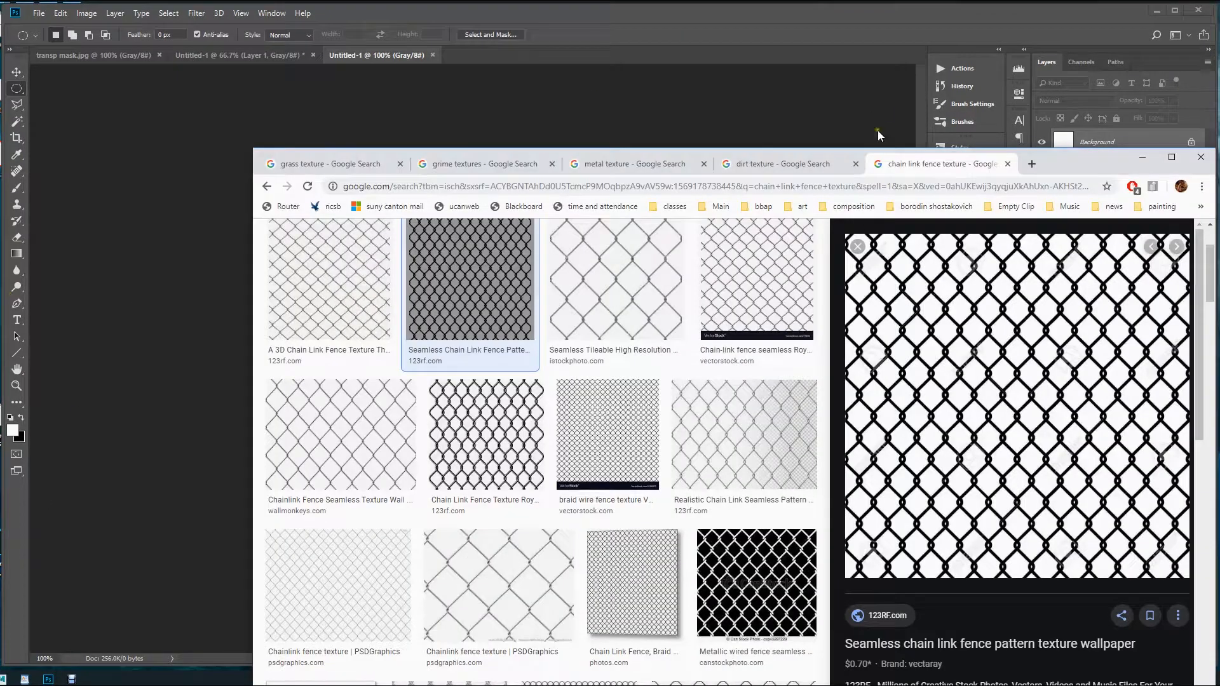
click(1032, 164)
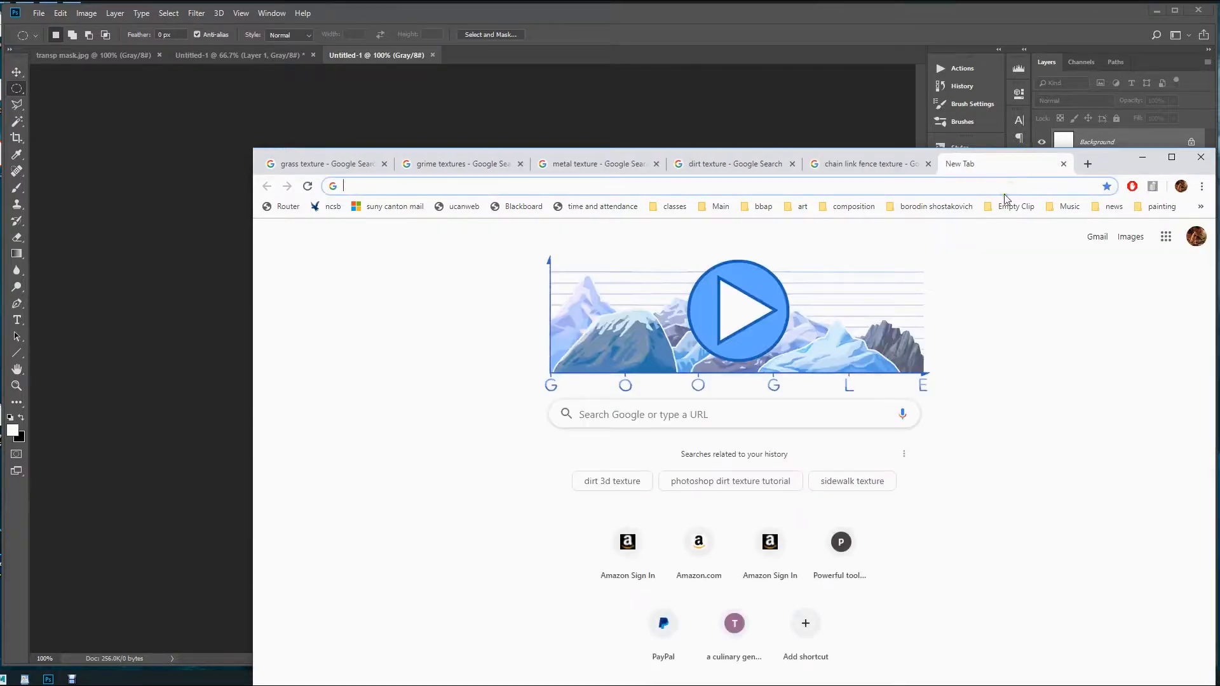
text(metal)
key(Return)
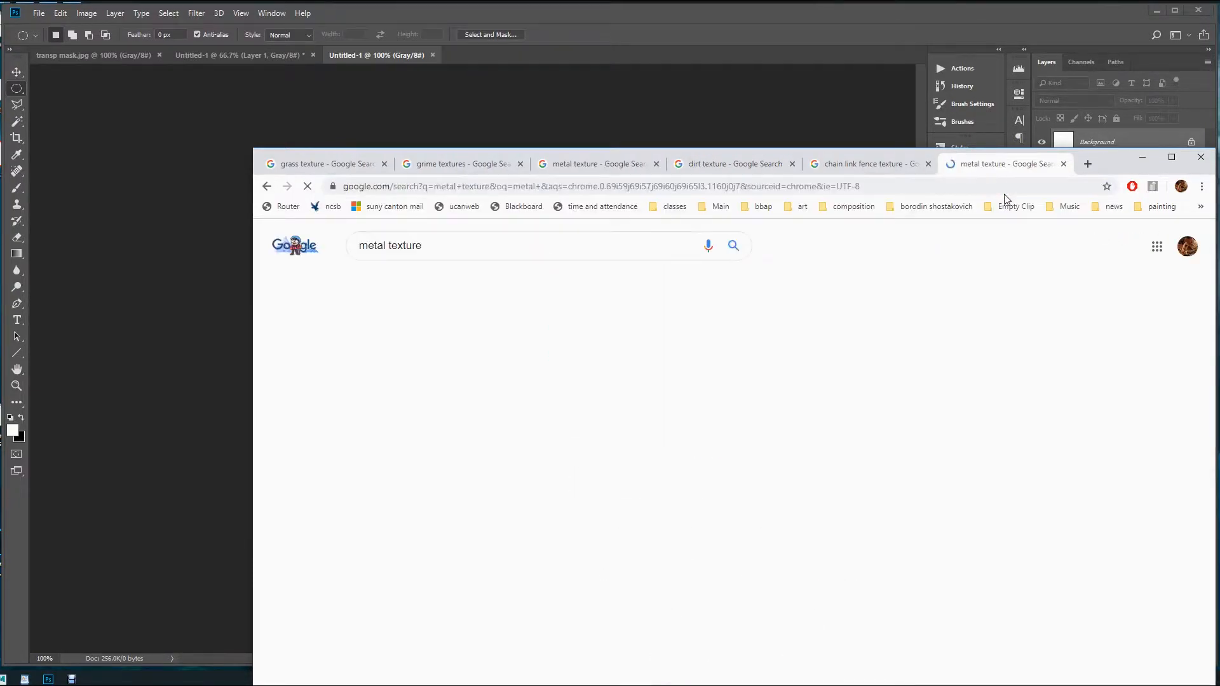
click(417, 283)
scroll(721, 508, down, 2)
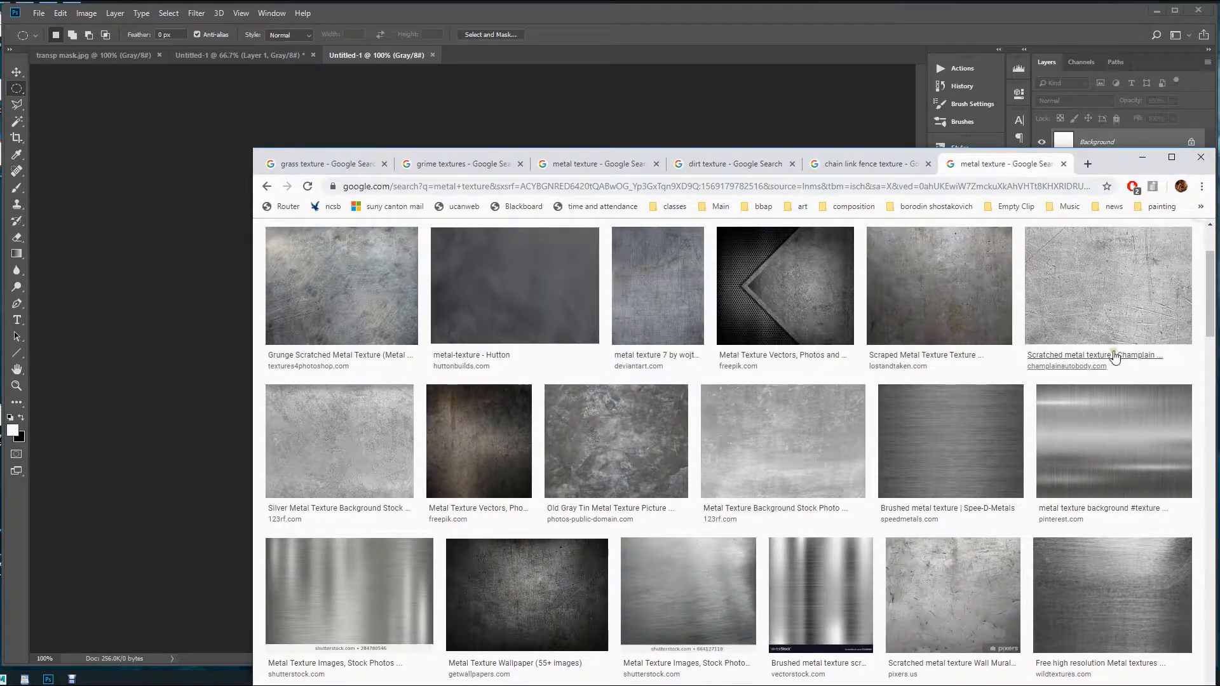
- Copy the Champlain Auto Body scratched metal texture image and paste it into the new Photoshop document
click(1142, 280)
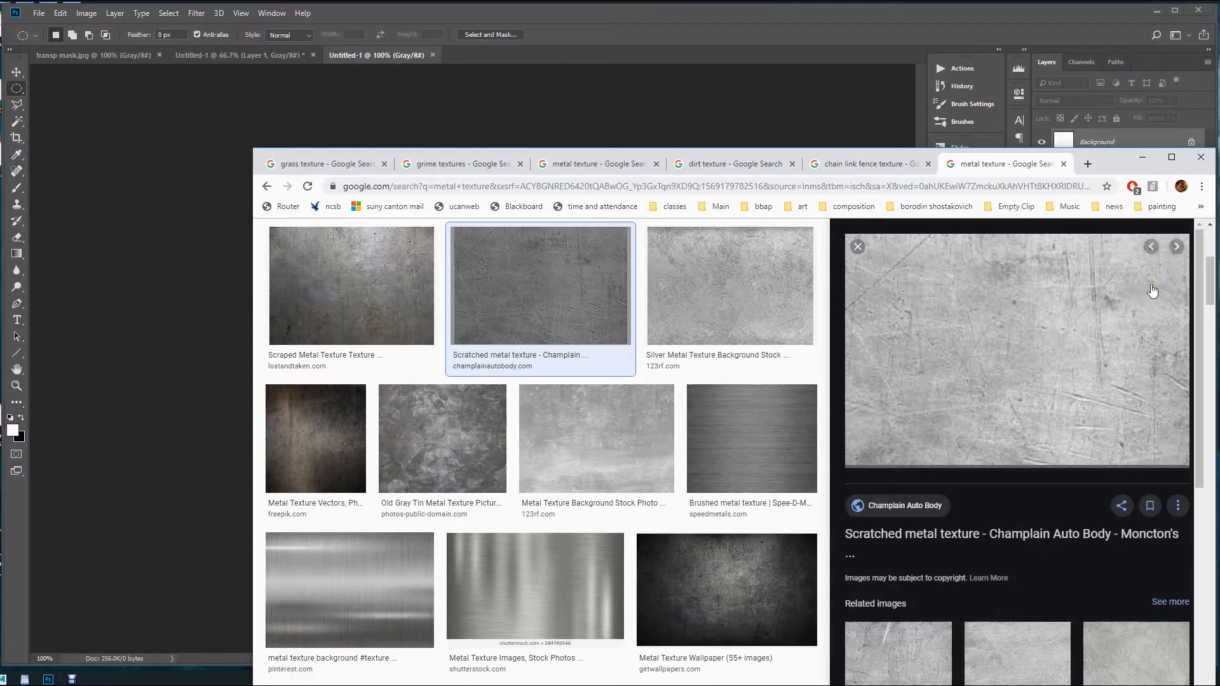
right_click(1019, 338)
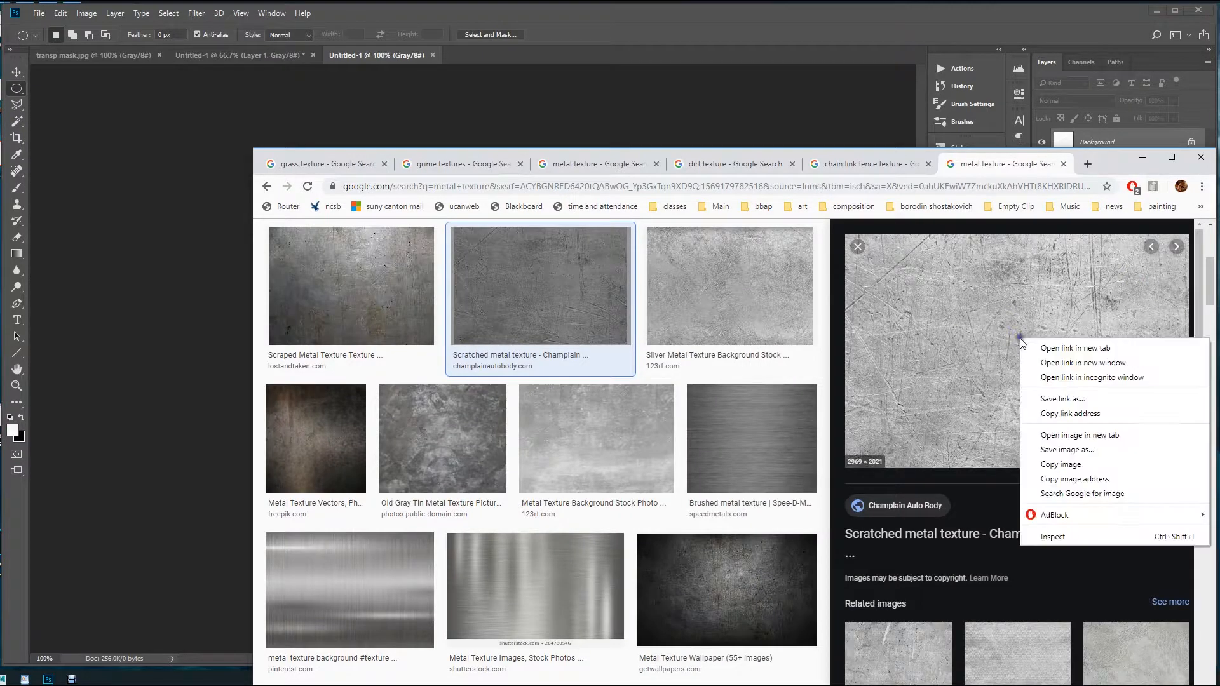
click(1061, 465)
click(613, 25)
key(ctrl+v)
- Scale and move the pasted metal texture with Free Transform so that it fills the whole square canvas
ctrl+drag(520, 434, 485, 390)
key(ctrl+t)
key(Escape)
key(ctrl+t)
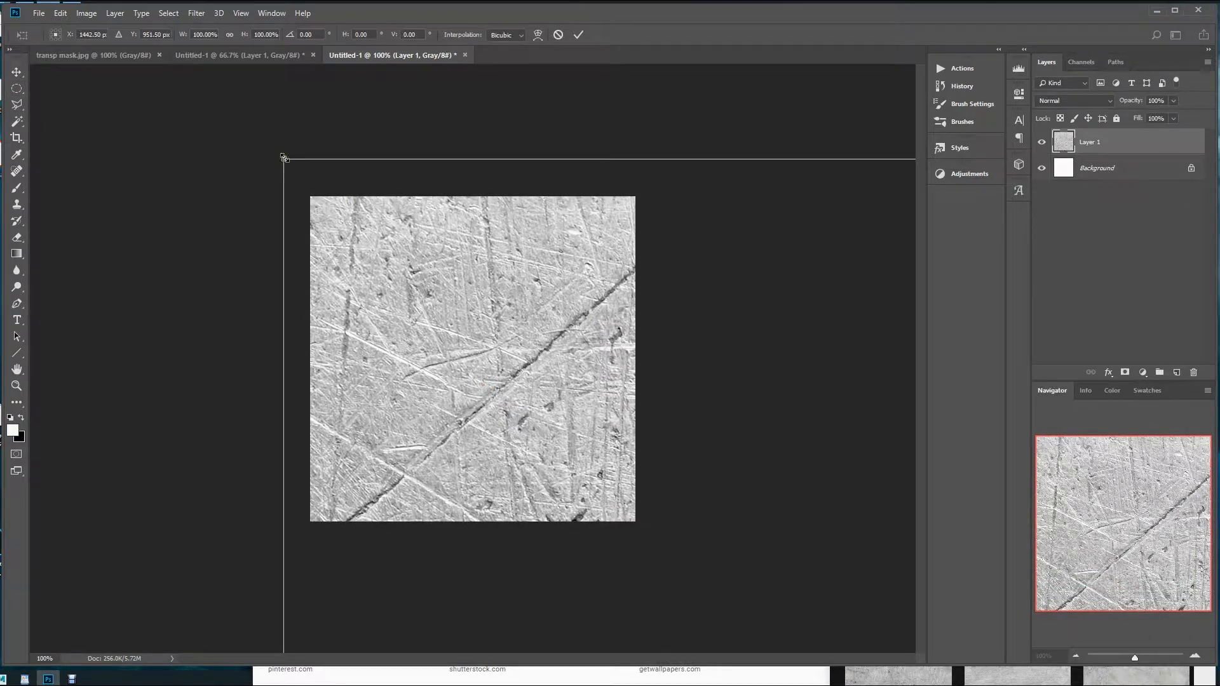
drag(284, 157, 401, 249)
drag(679, 474, 271, 178)
drag(202, 143, 661, 477)
drag(776, 559, 437, 281)
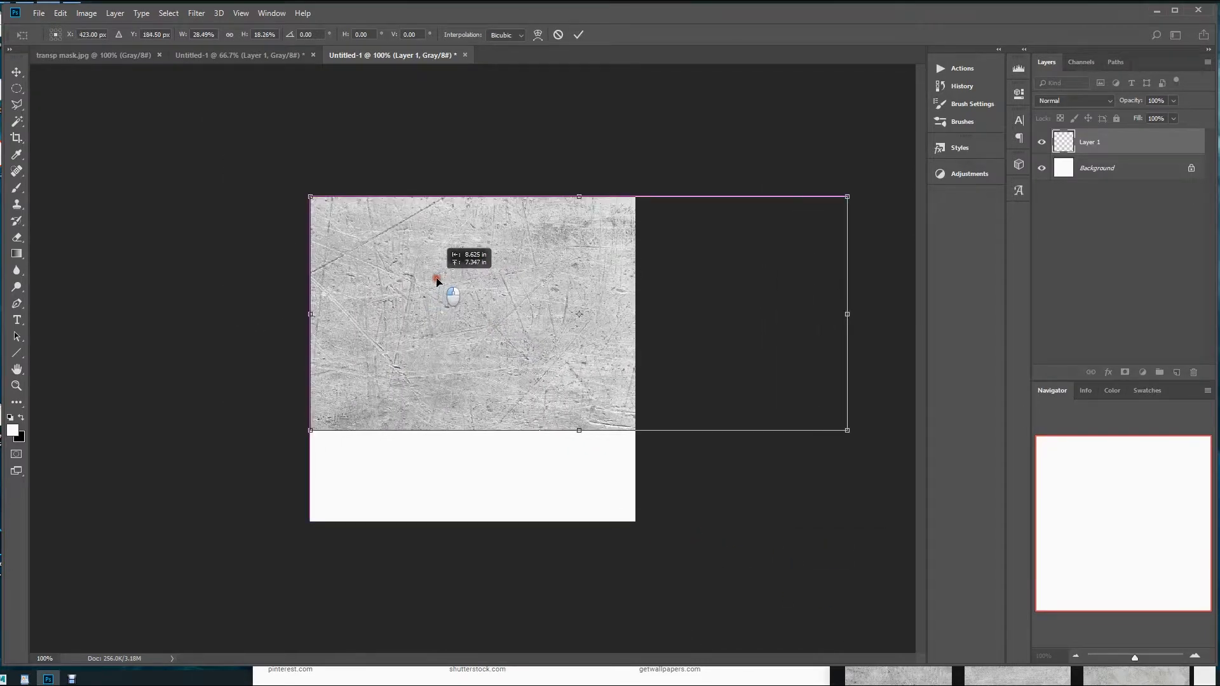
drag(848, 430, 638, 522)
double_click(562, 369)
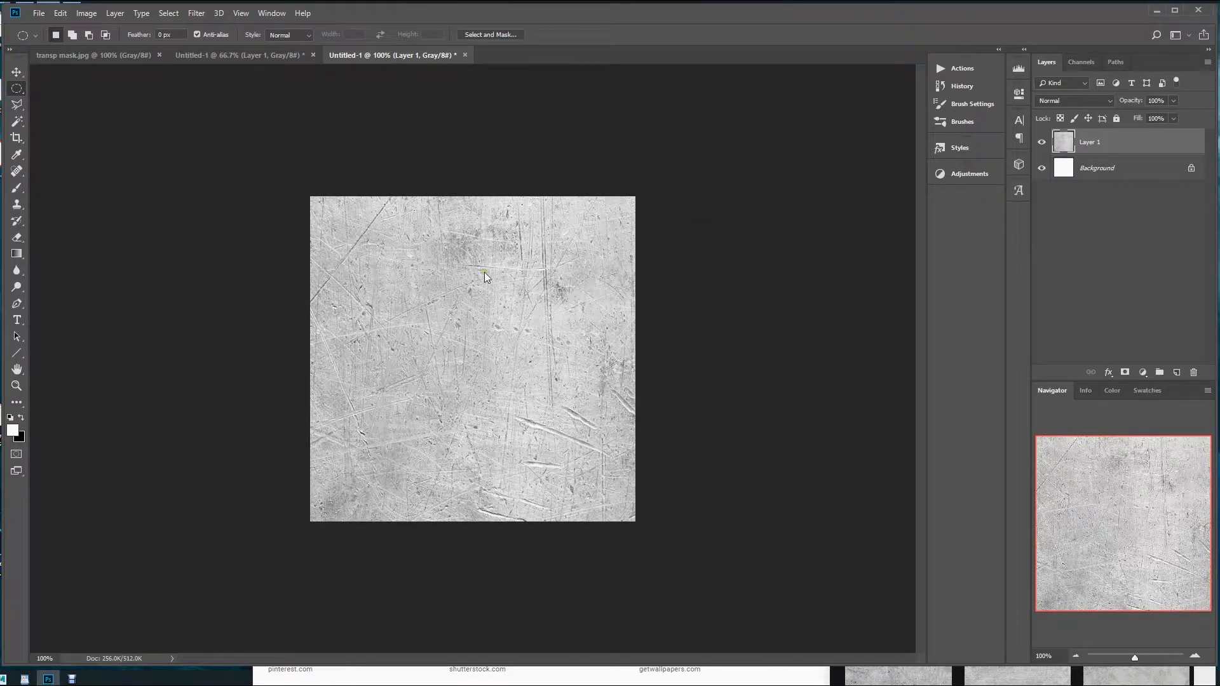
- Save the metal texture as a JPEG named metal.jpg in the !!Classes folder, keeping the High quality setting
key(ctrl+shift+s)
click(212, 413)
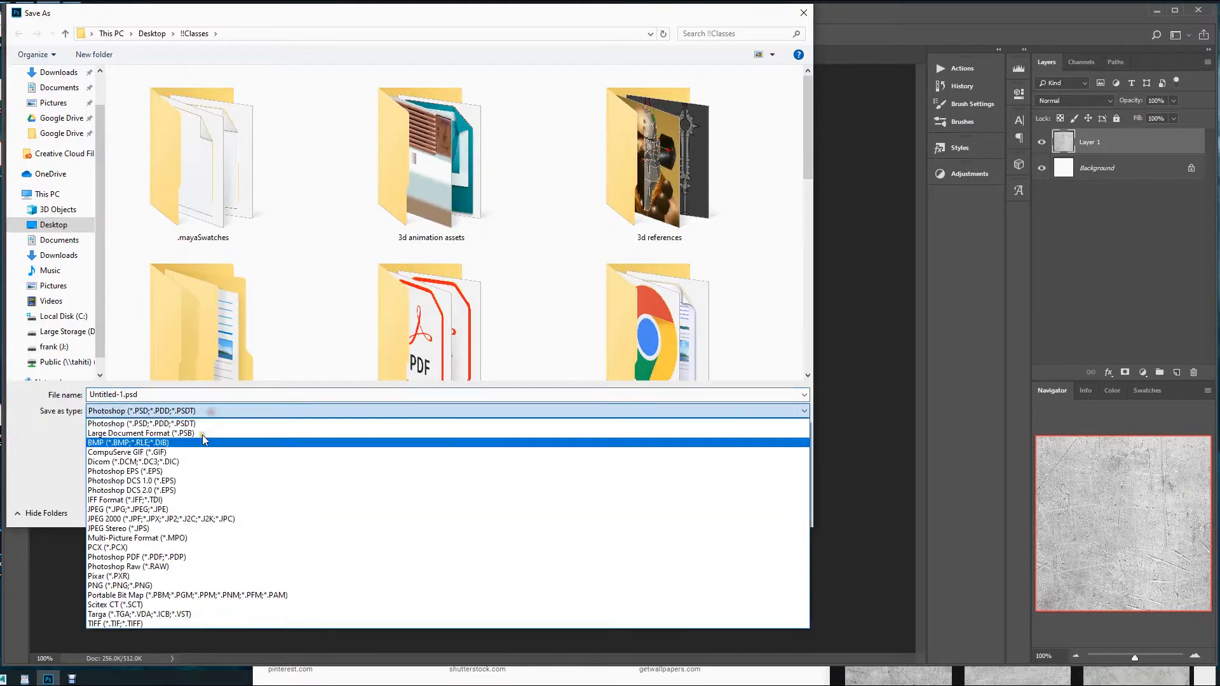
click(190, 509)
double_click(151, 392)
text(meta)
key(Return)
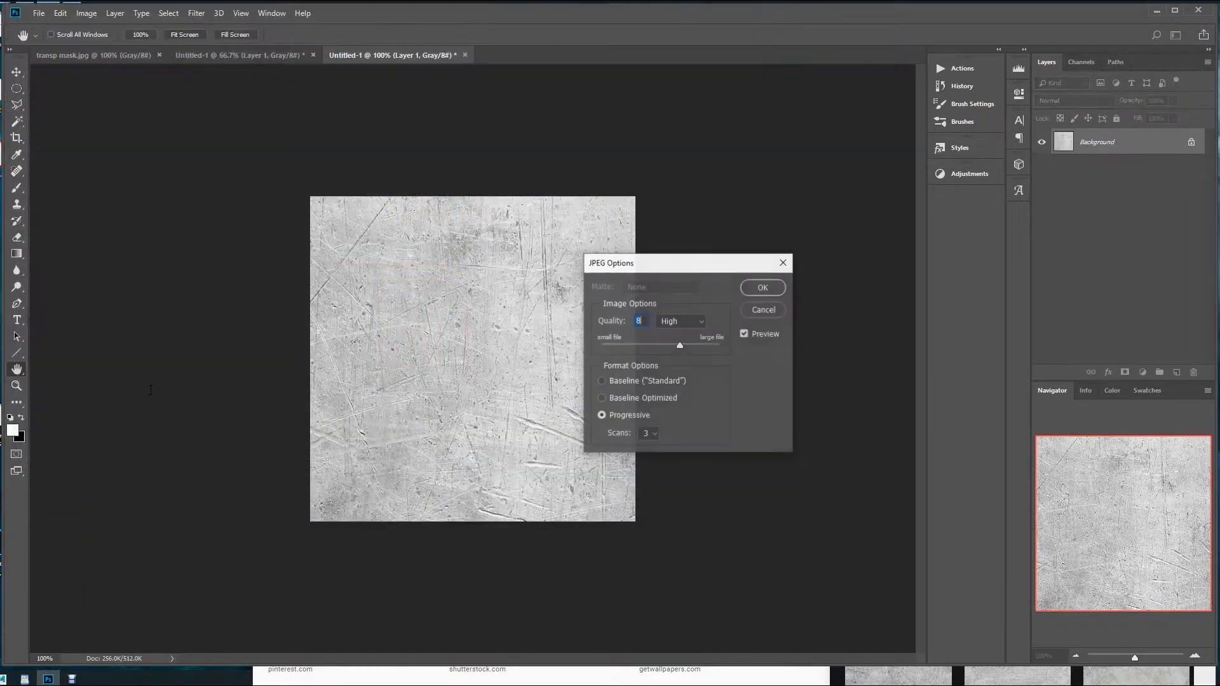
click(762, 285)
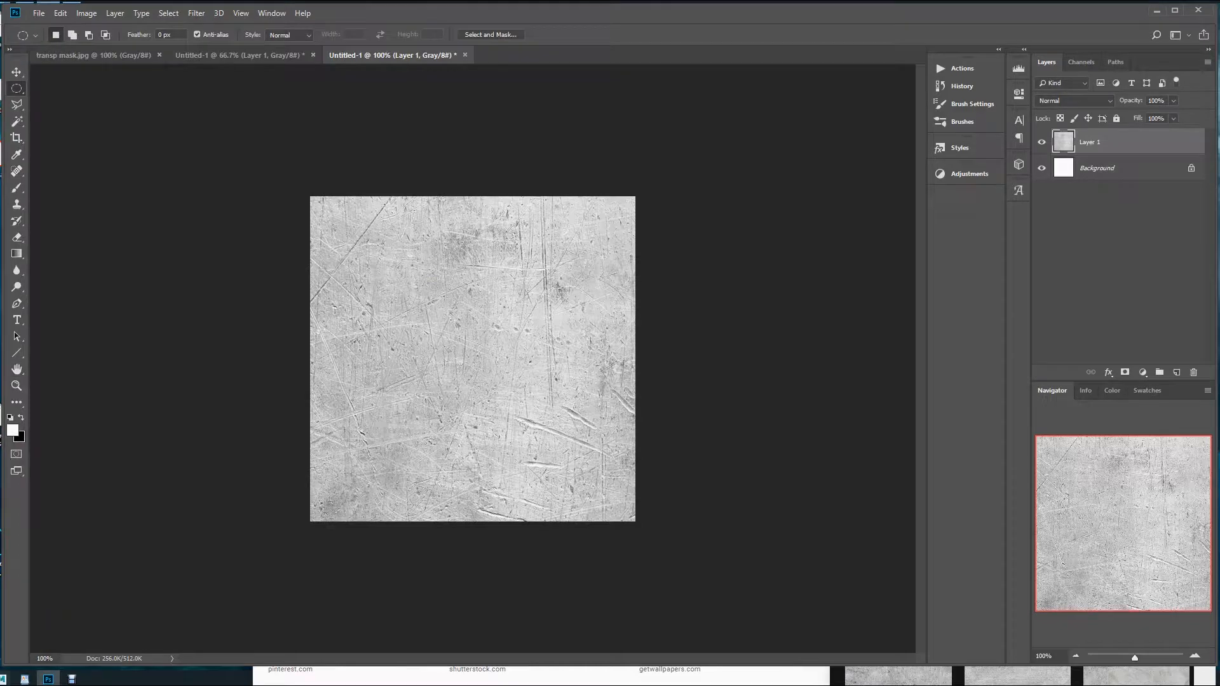
- Switch back to Maya, open the Hypershade and show the attributes of the lambert3 material
mouse_move(4, 679)
click(58, 628)
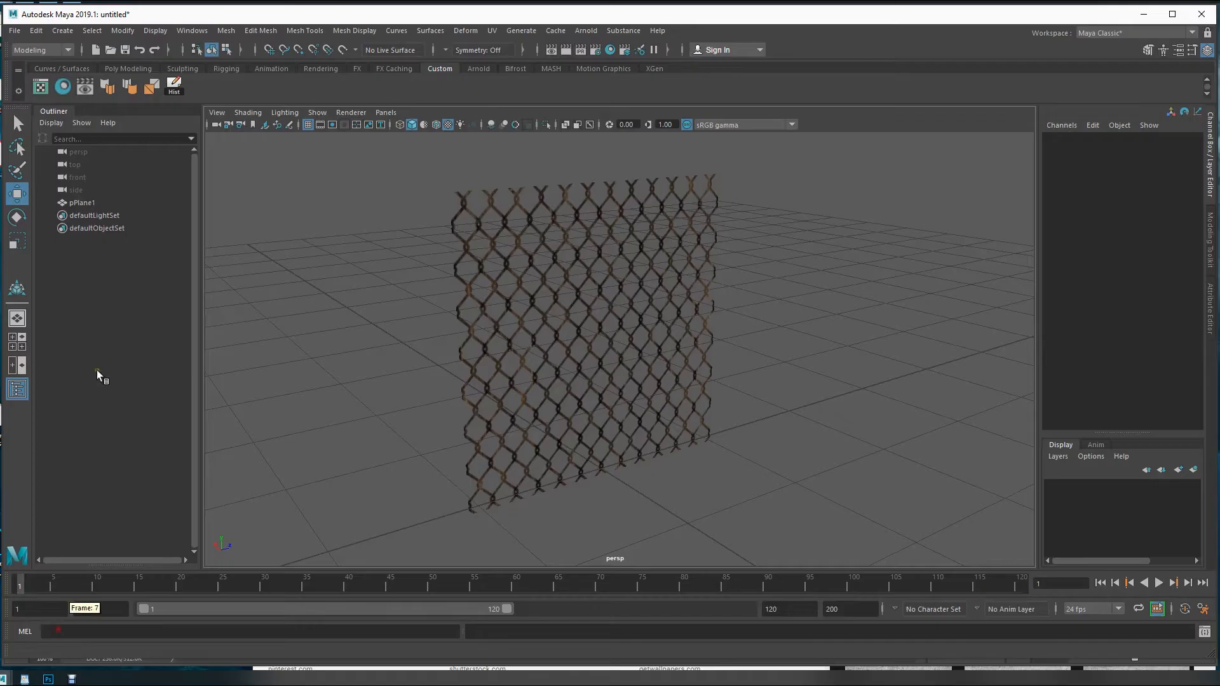
click(589, 342)
click(63, 85)
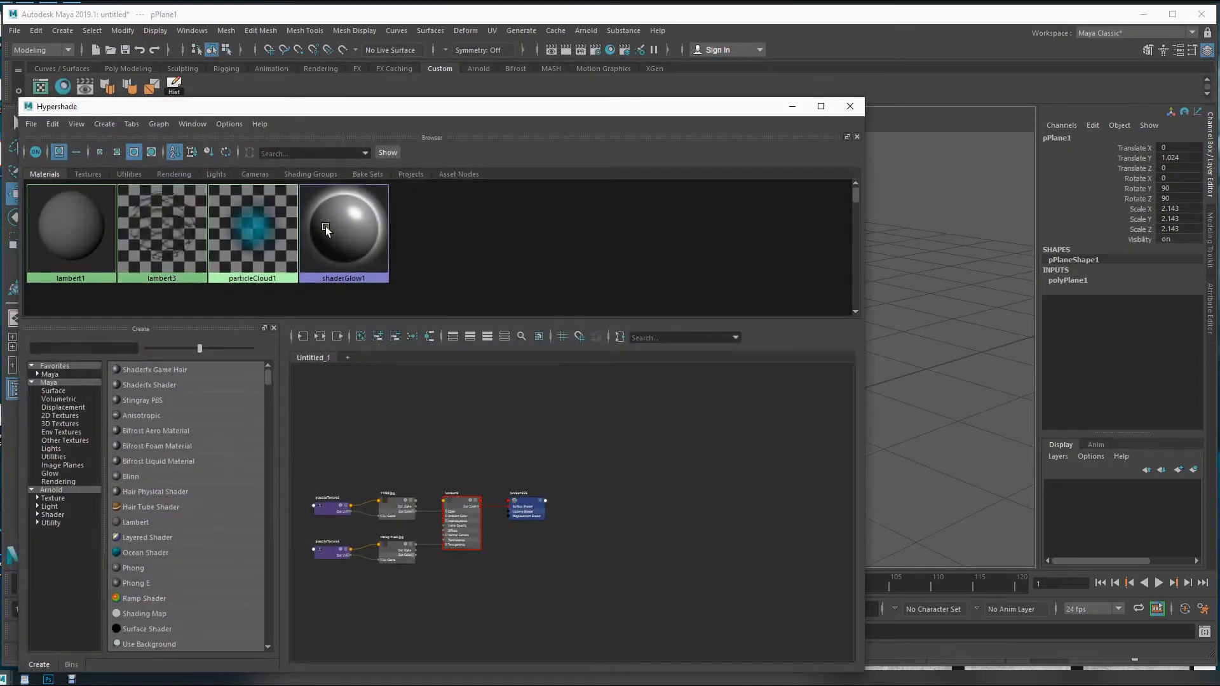
click(166, 220)
double_click(452, 525)
click(471, 511)
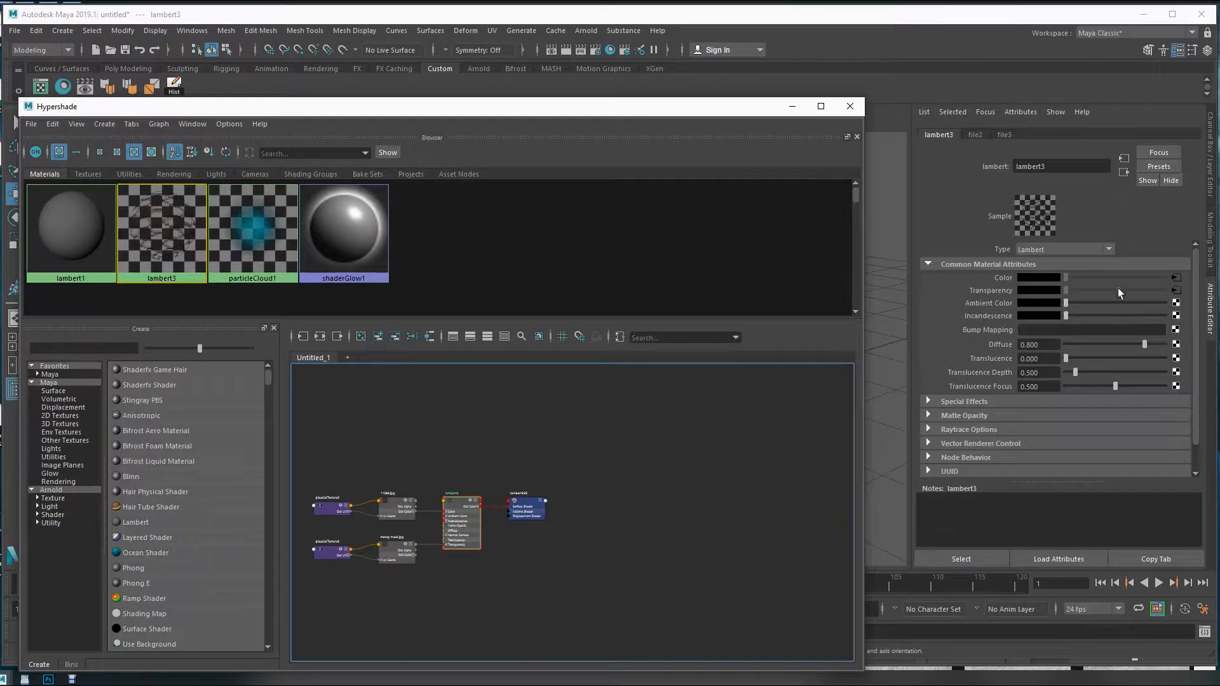
- Replace the image of lambert3's color file texture with metal.jpg
click(1176, 278)
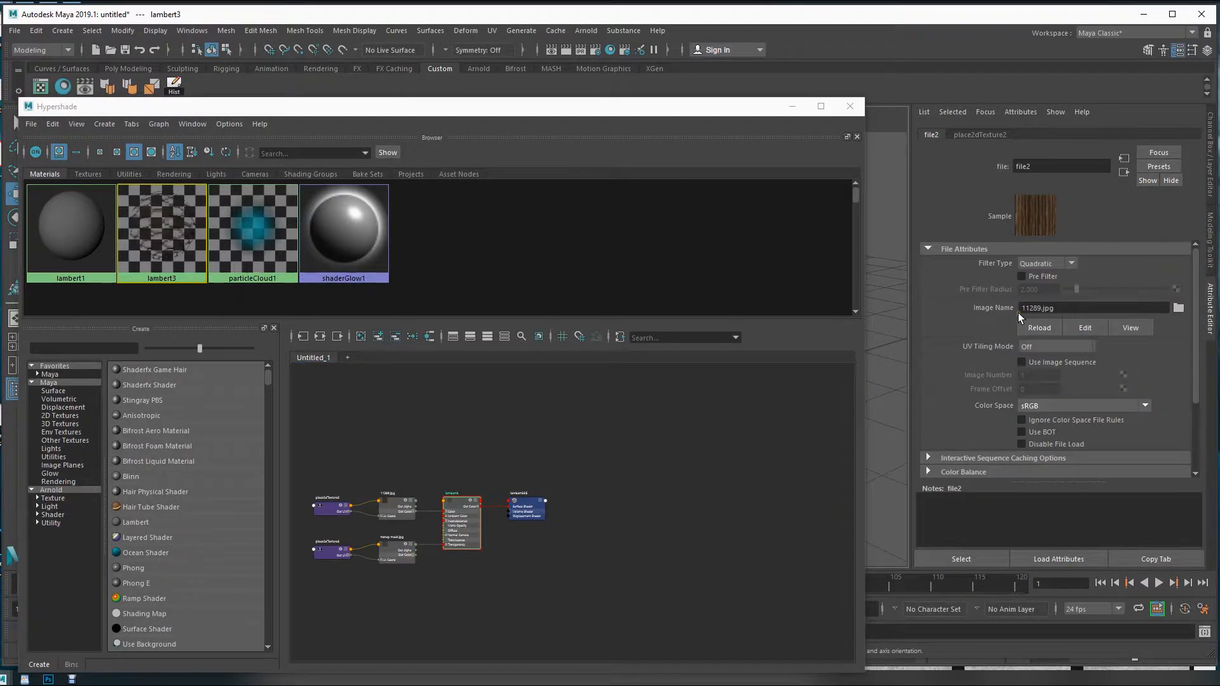
click(1178, 308)
click(370, 325)
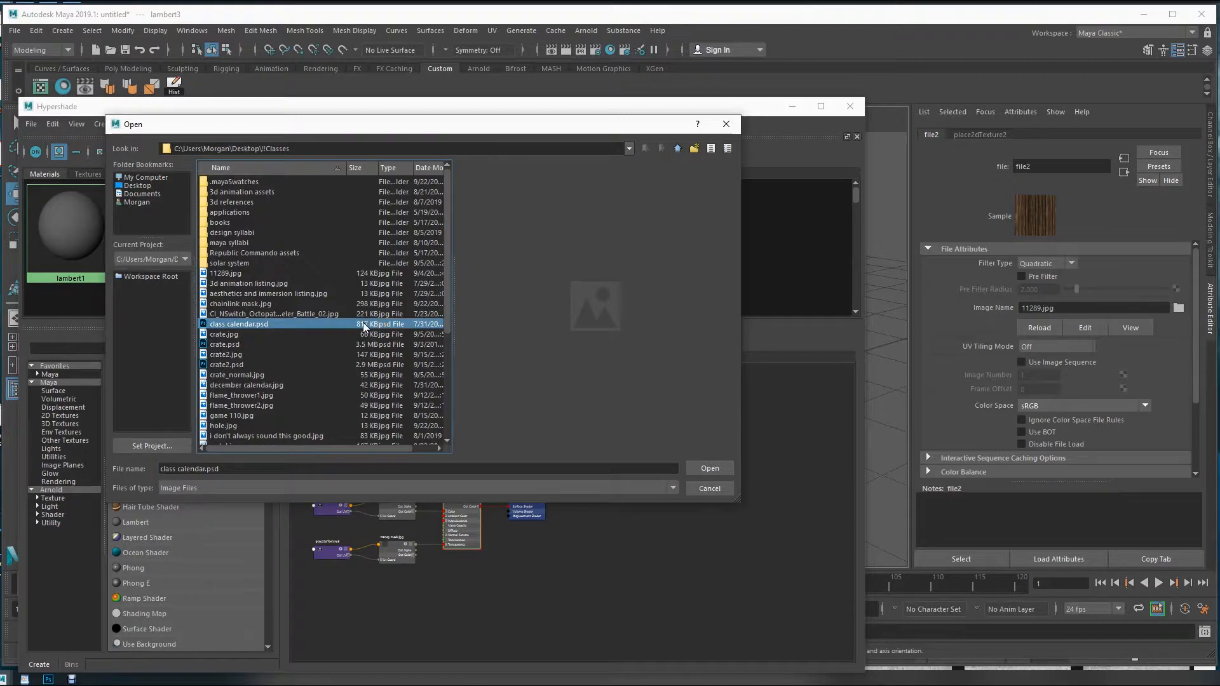
scroll(324, 327, down, 5)
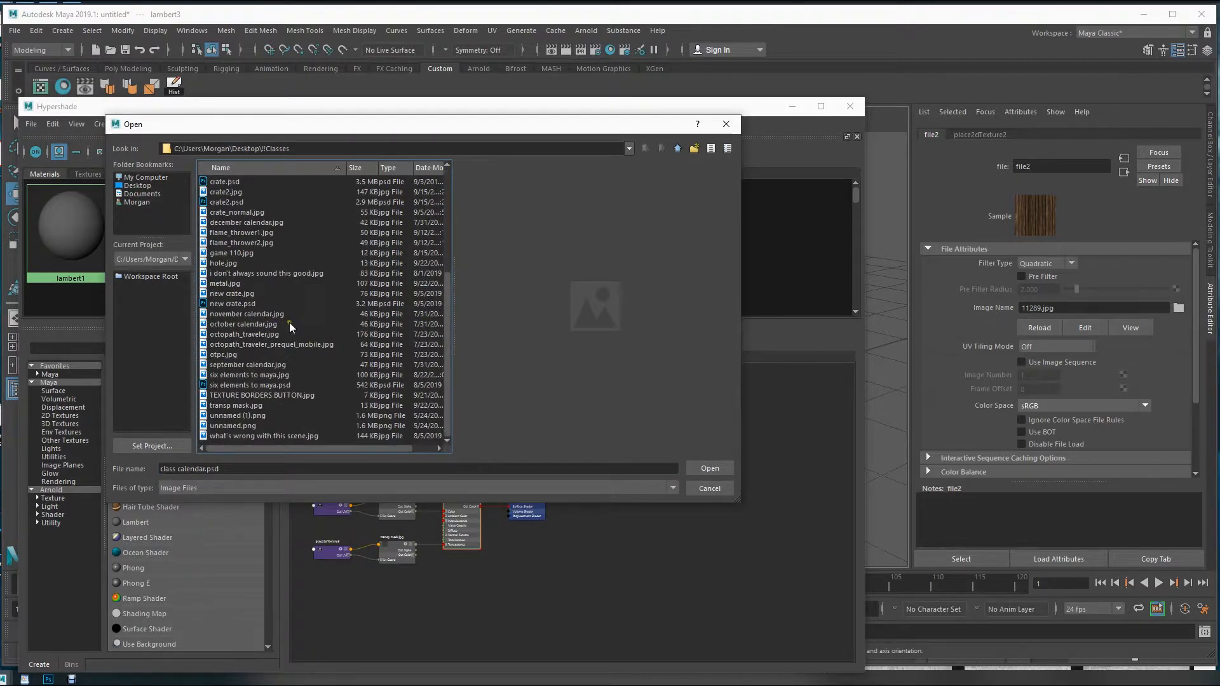
click(226, 284)
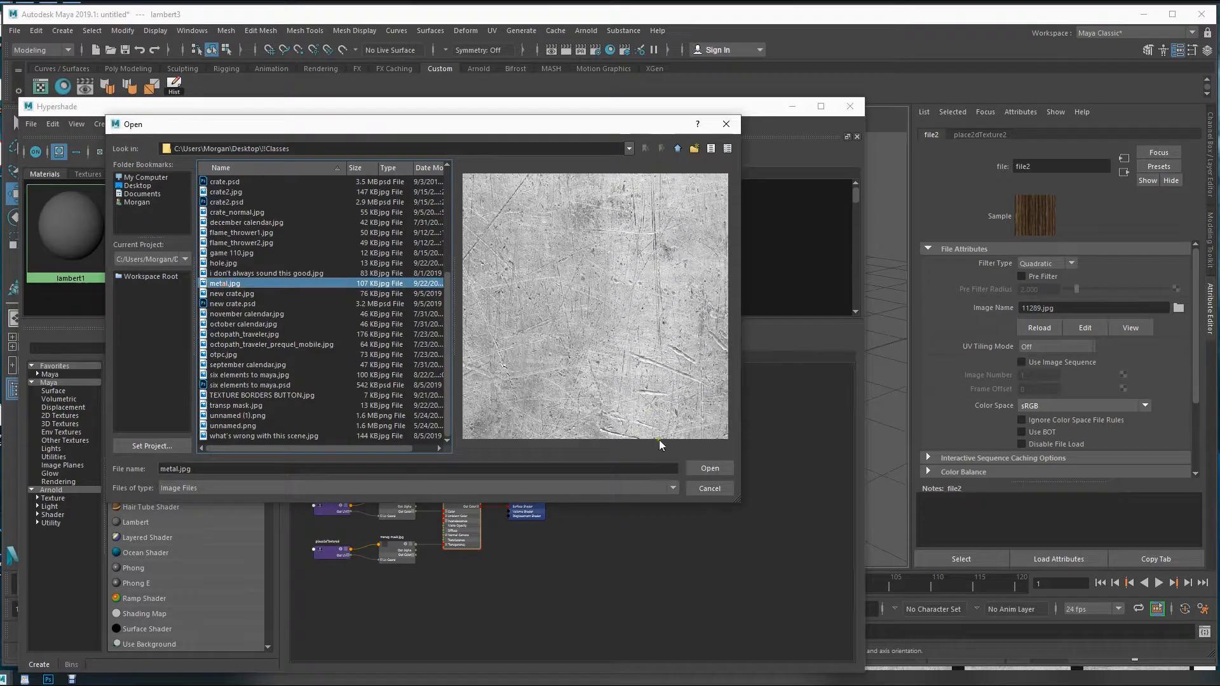
click(701, 468)
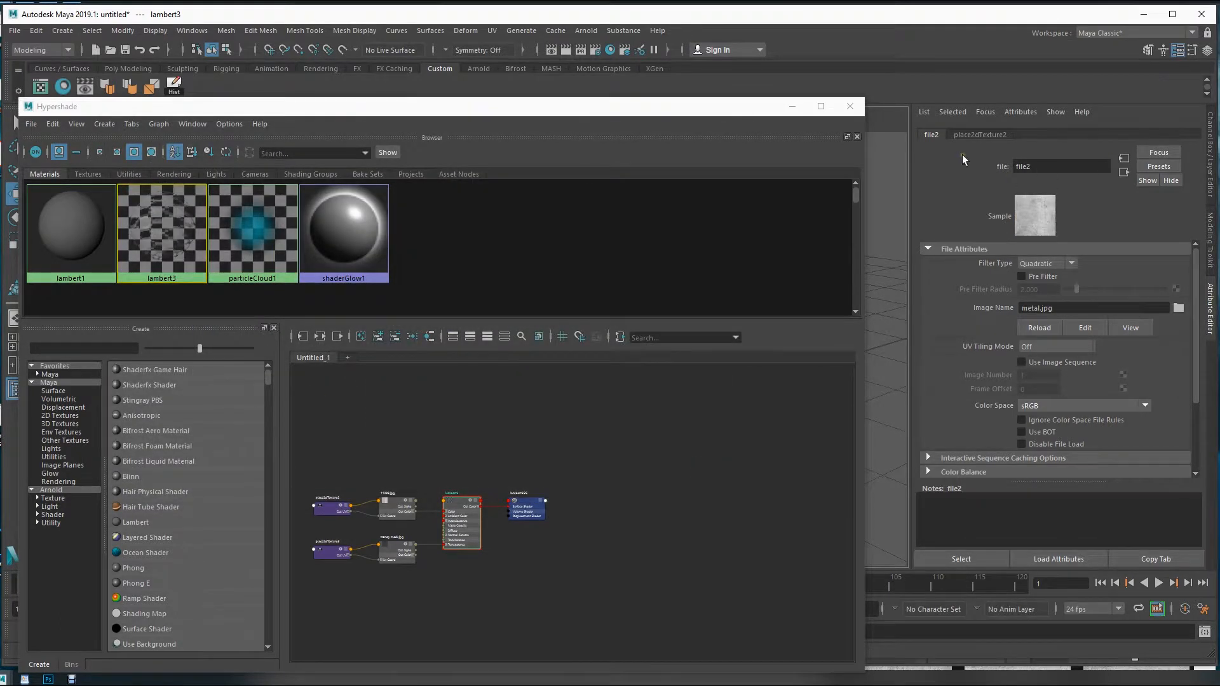
- Minimize the Hypershade and examine the metal chain link fence on the plane up close and from a distance
click(794, 107)
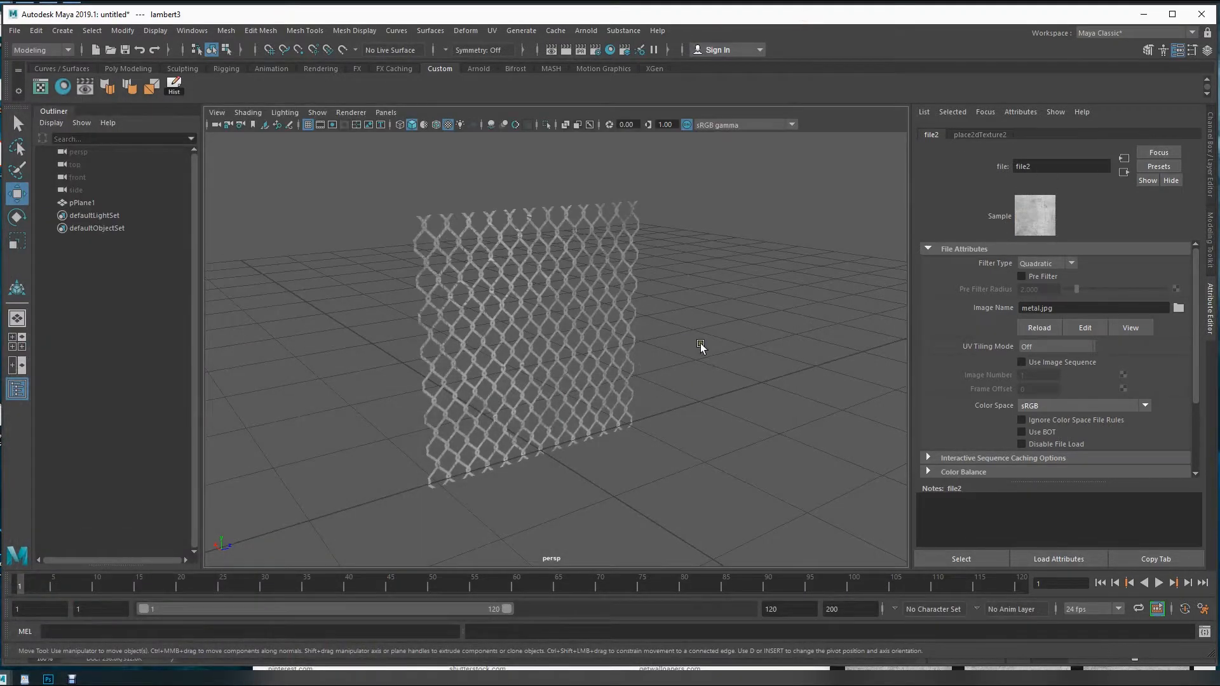
scroll(633, 376, up, 6)
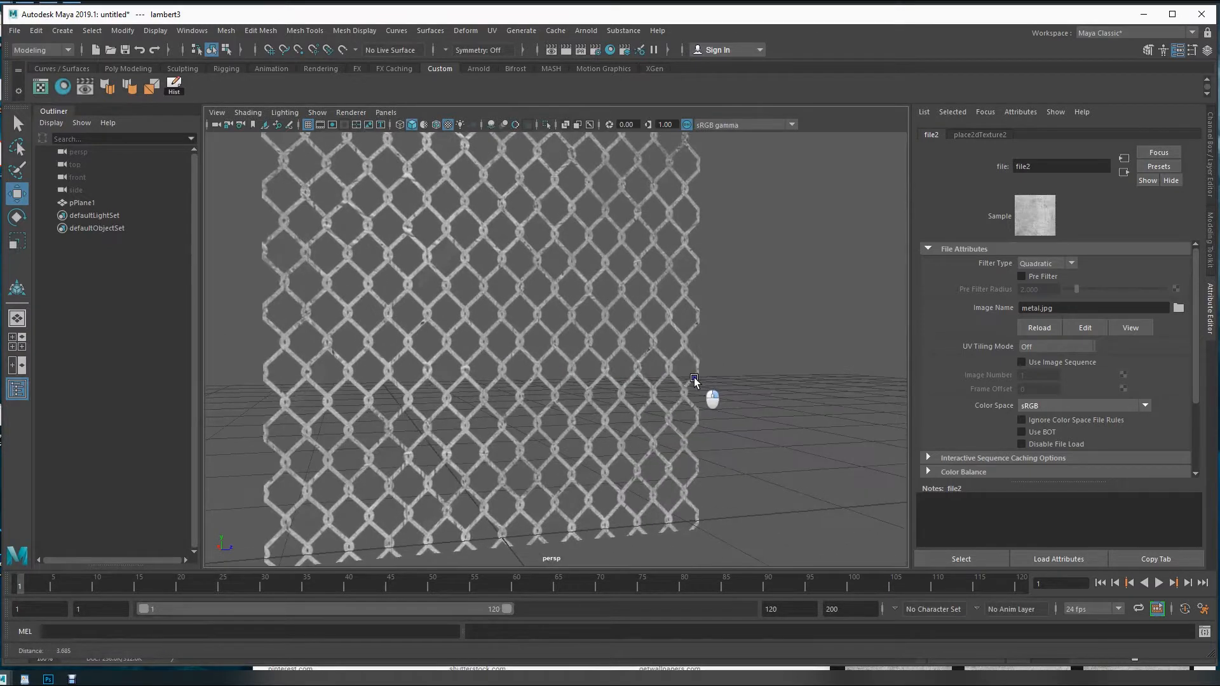
alt+right_drag(694, 380, 730, 388)
alt+middle_drag(518, 378, 602, 383)
alt+right_drag(467, 393, 555, 385)
alt+right_drag(664, 378, 486, 338)
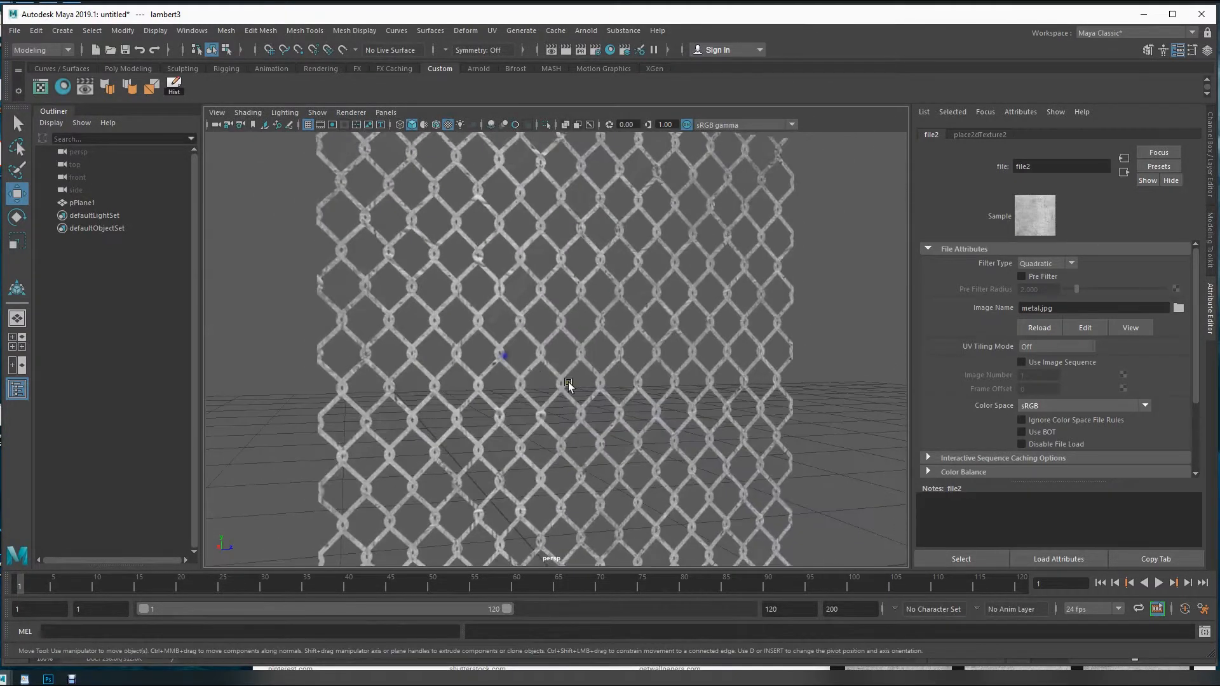
alt+right_drag(635, 397, 498, 388)
alt+right_drag(722, 448, 715, 446)
alt+drag(678, 416, 600, 412)
alt+right_drag(481, 408, 731, 404)
alt+middle_drag(536, 370, 588, 363)
alt+right_drag(593, 406, 468, 374)
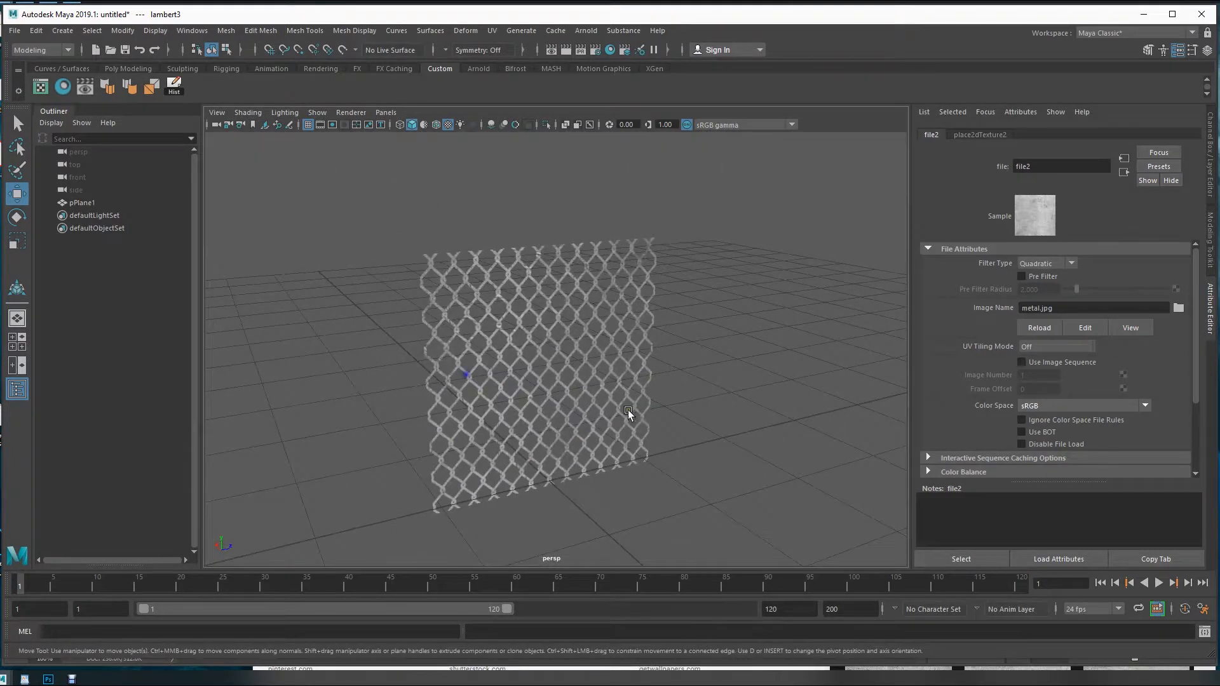
alt+middle_drag(621, 393, 614, 367)
alt+drag(572, 385, 593, 397)
alt+right_drag(593, 397, 588, 380)
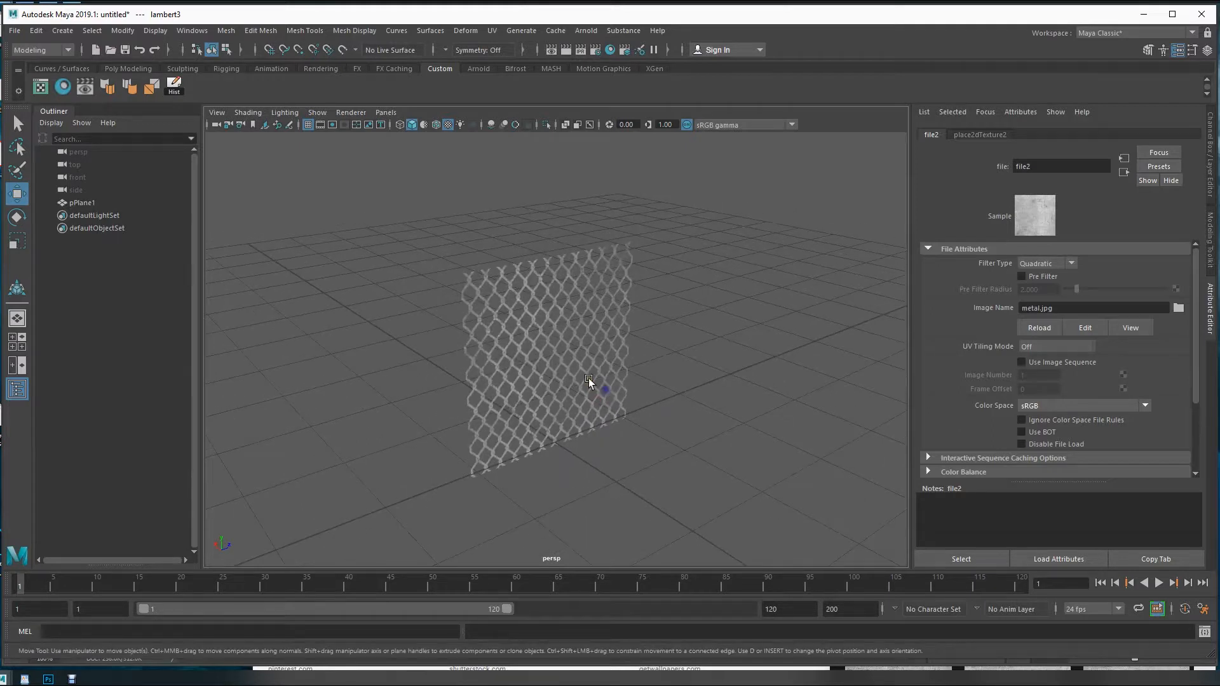
click(588, 380)
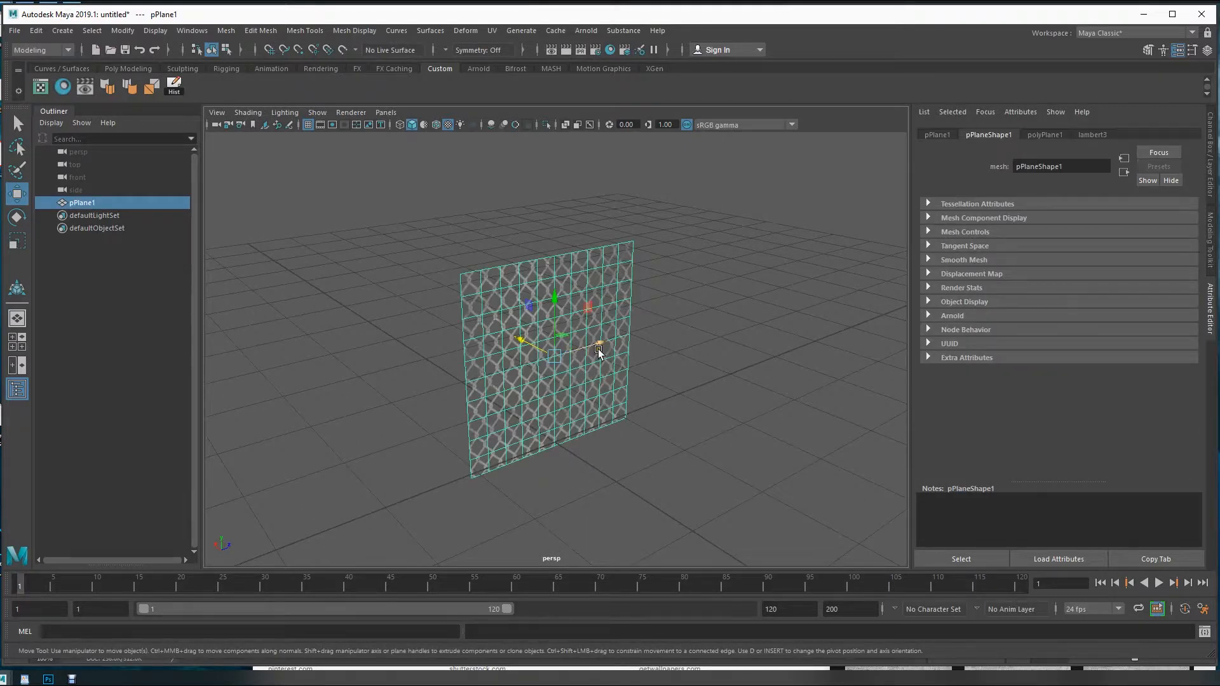
click(719, 319)
click(555, 324)
click(681, 342)
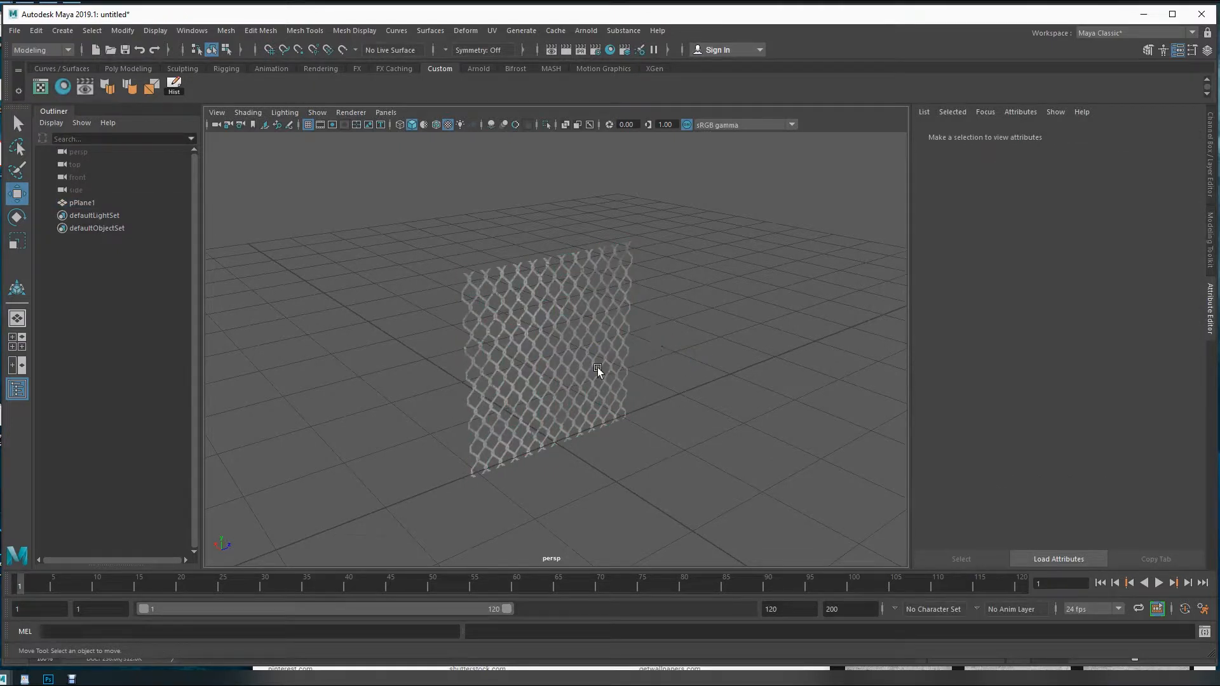
mouse_move(591, 381)
alt+mouse_down()
mouse_move(621, 421)
mouse_move(785, 372)
mouse_move(500, 377)
mouse_move(596, 385)
mouse_move(571, 376)
alt+mouse_up()
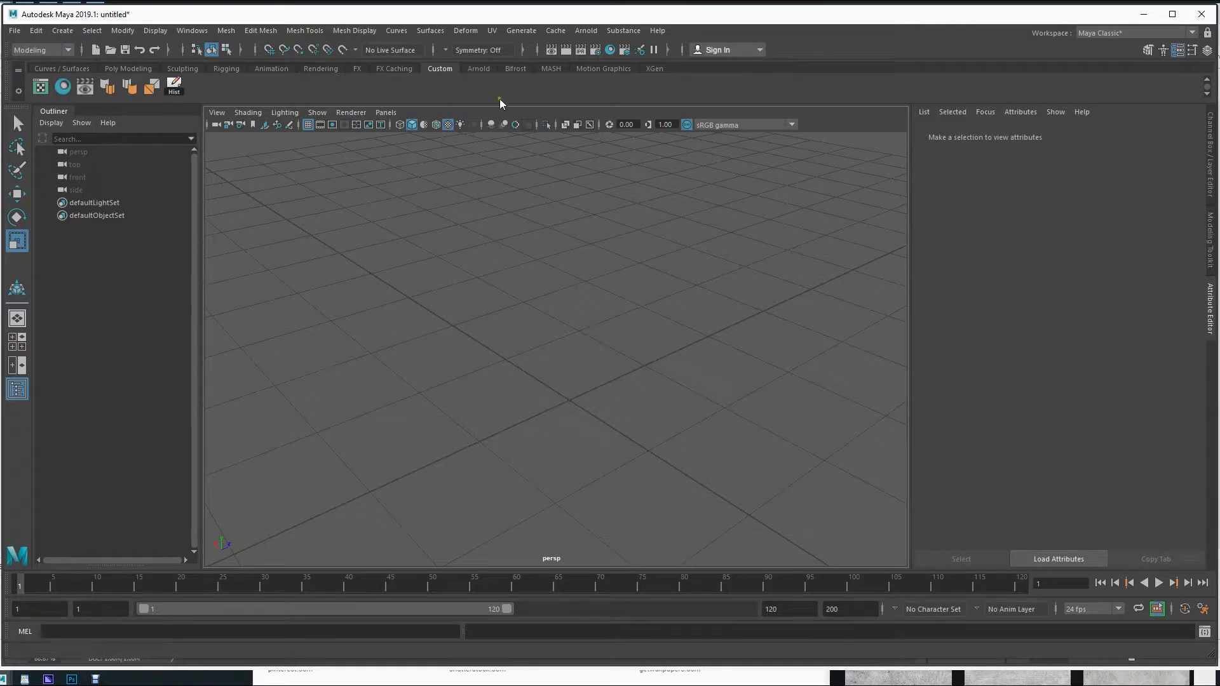
- Switch to Photoshop, copy the entire chainlink mask.jpg image and return to the metal.jpg document
click(73, 2)
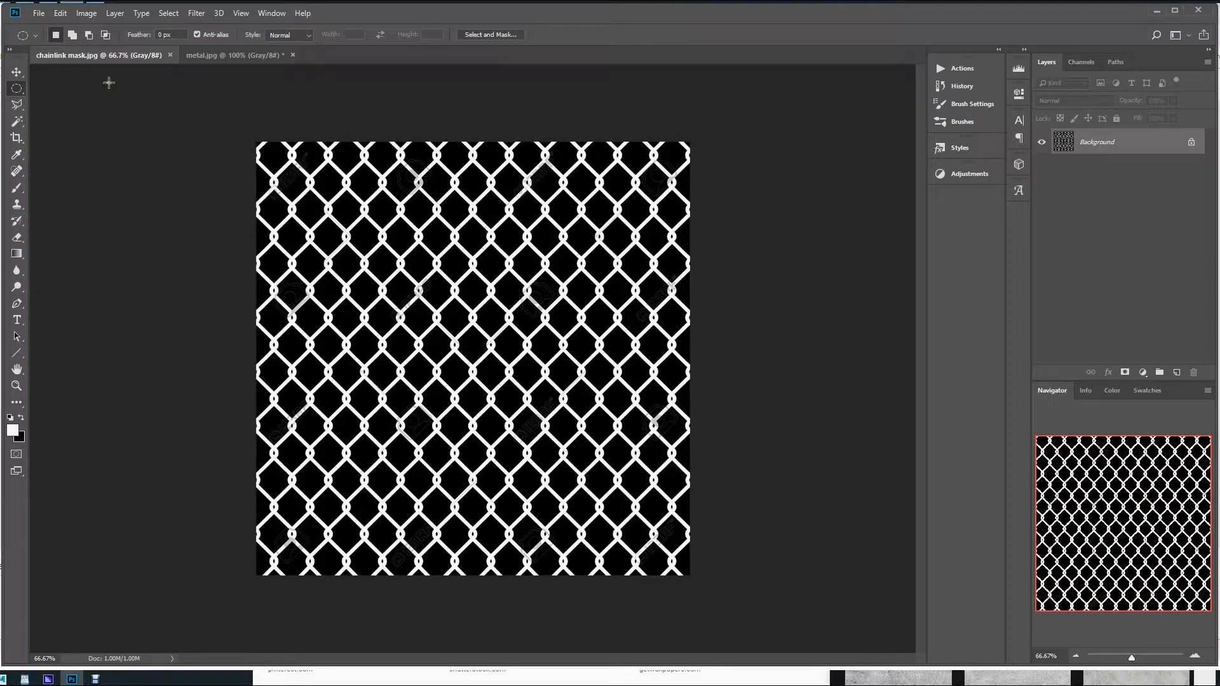
click(232, 56)
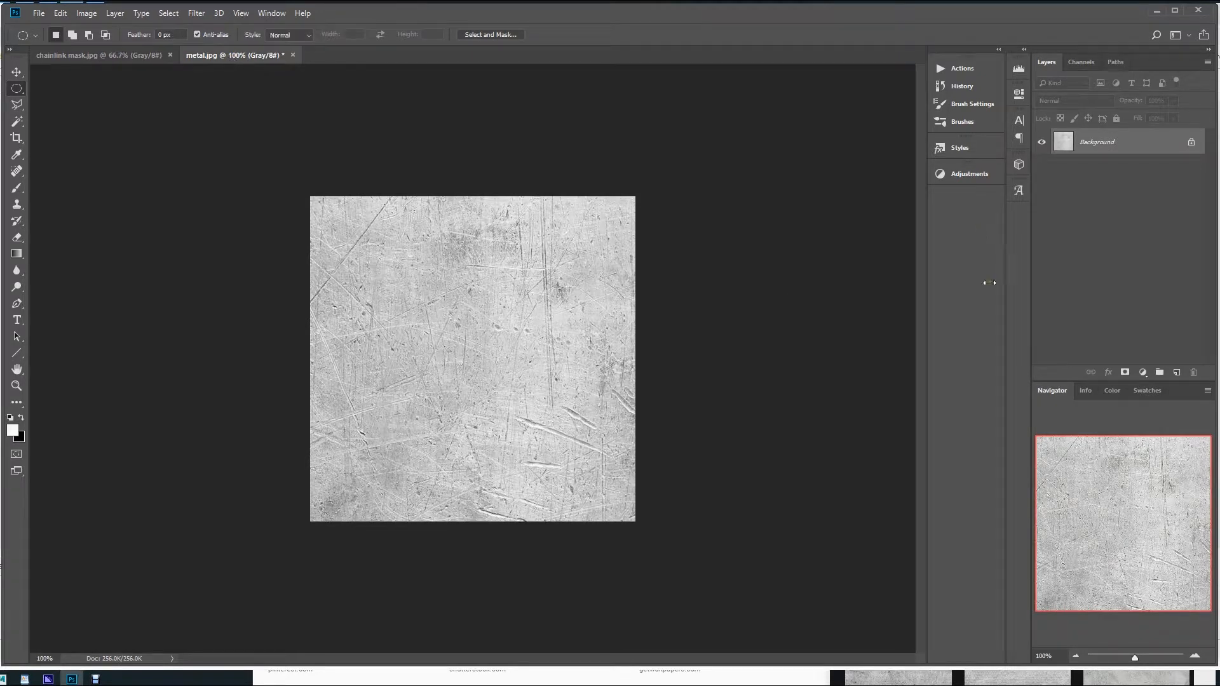
click(102, 57)
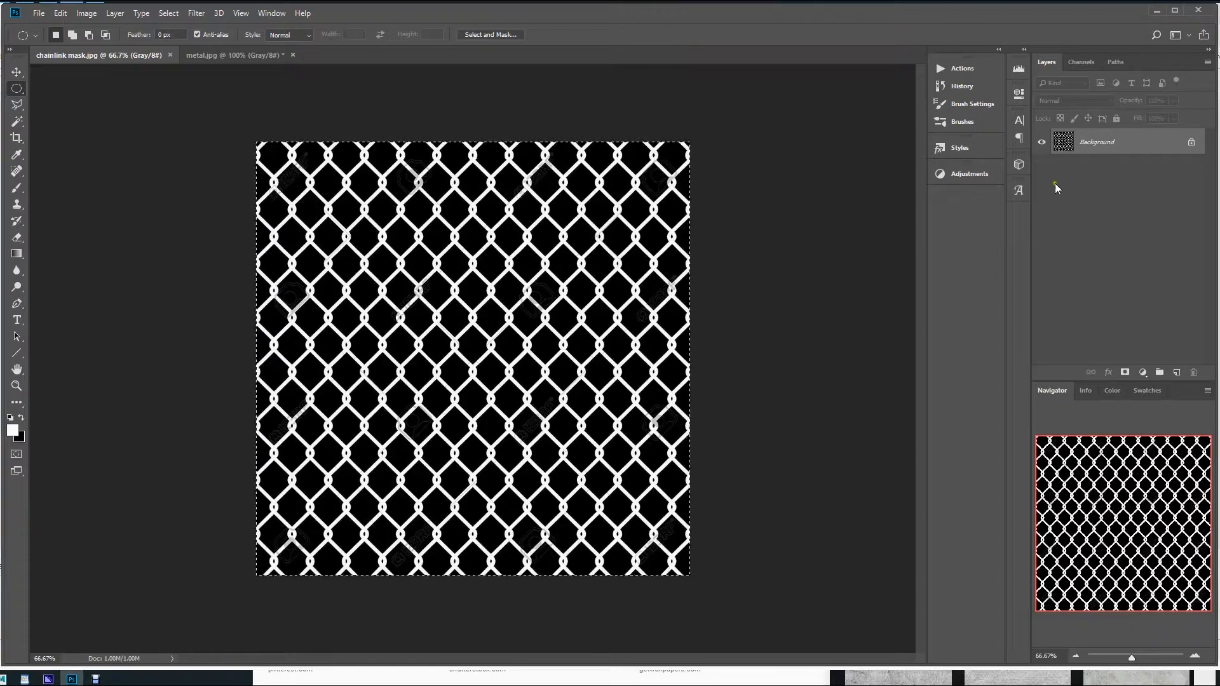
click(251, 58)
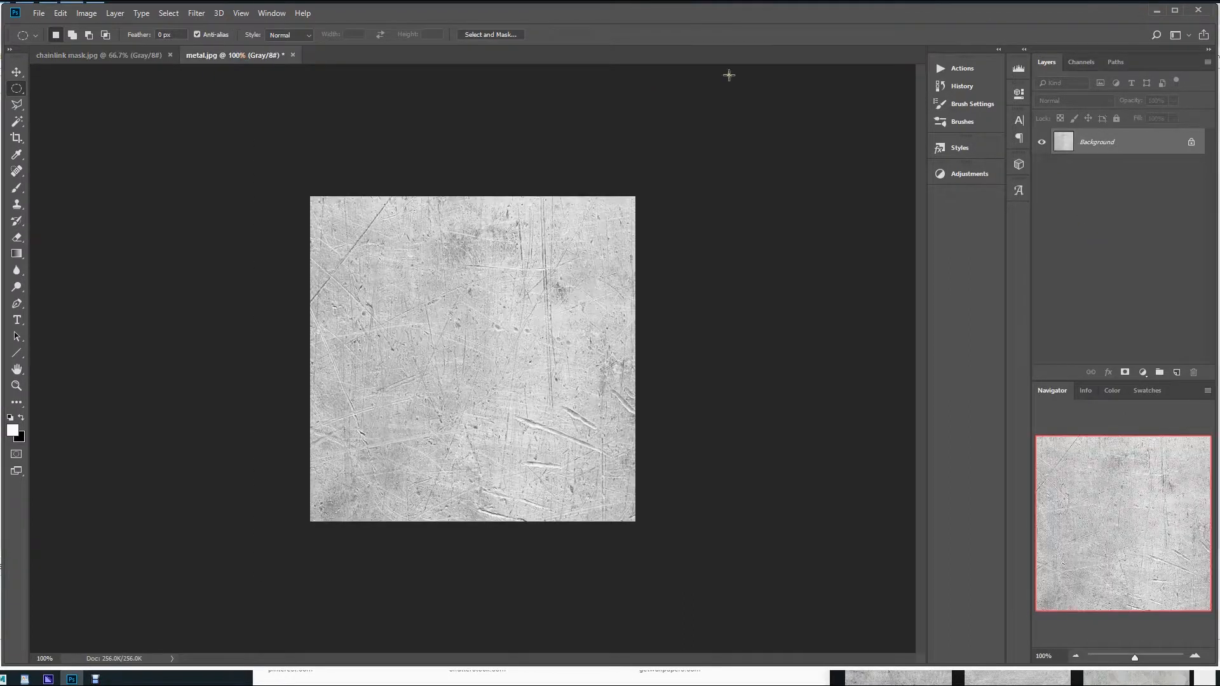
- Show the channels of metal.jpg and convert the grayscale image to RGB Color mode
click(1080, 62)
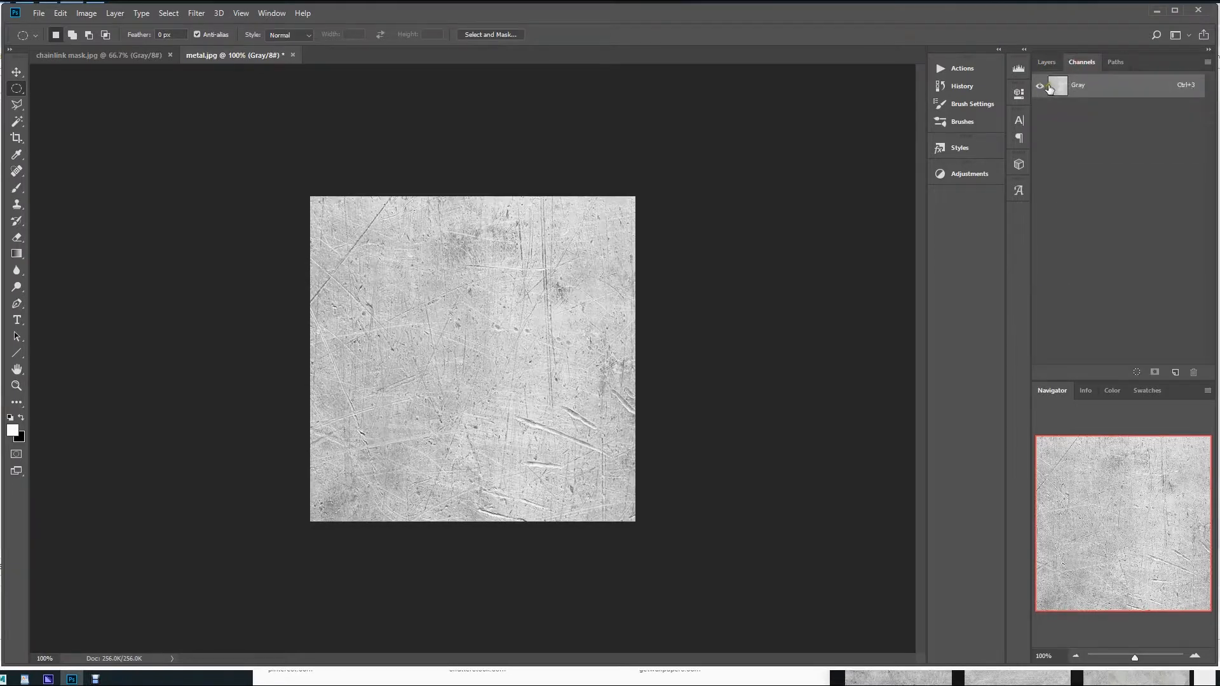
click(1054, 65)
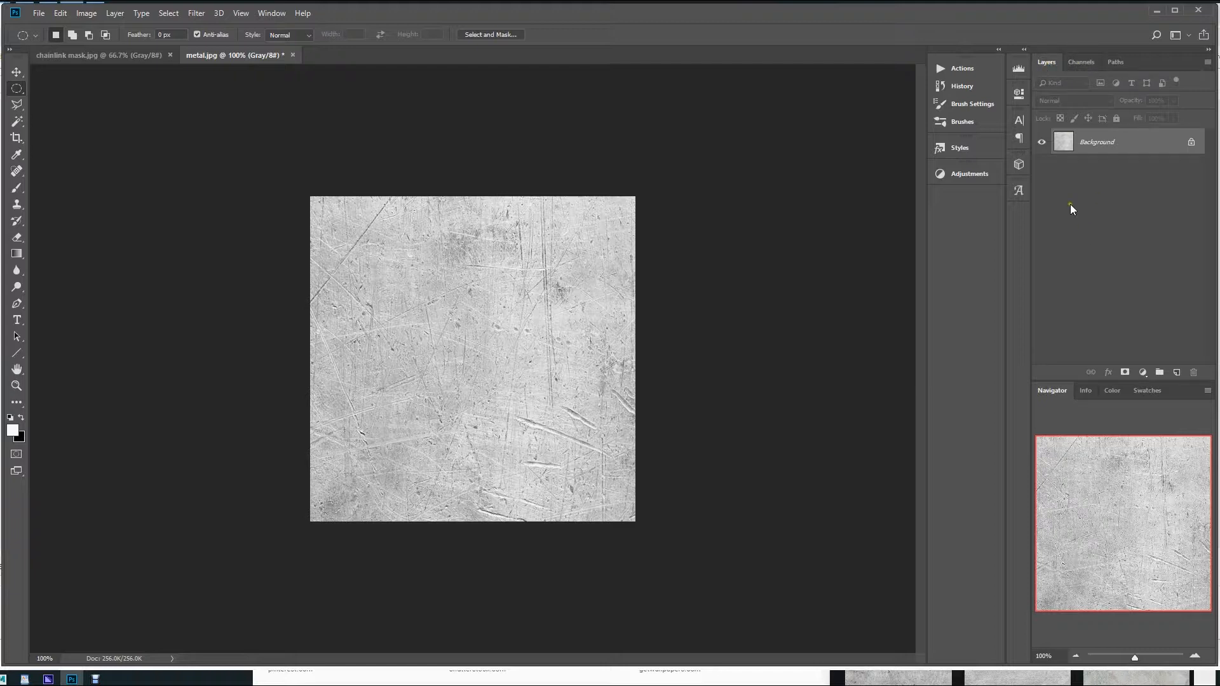
click(1081, 64)
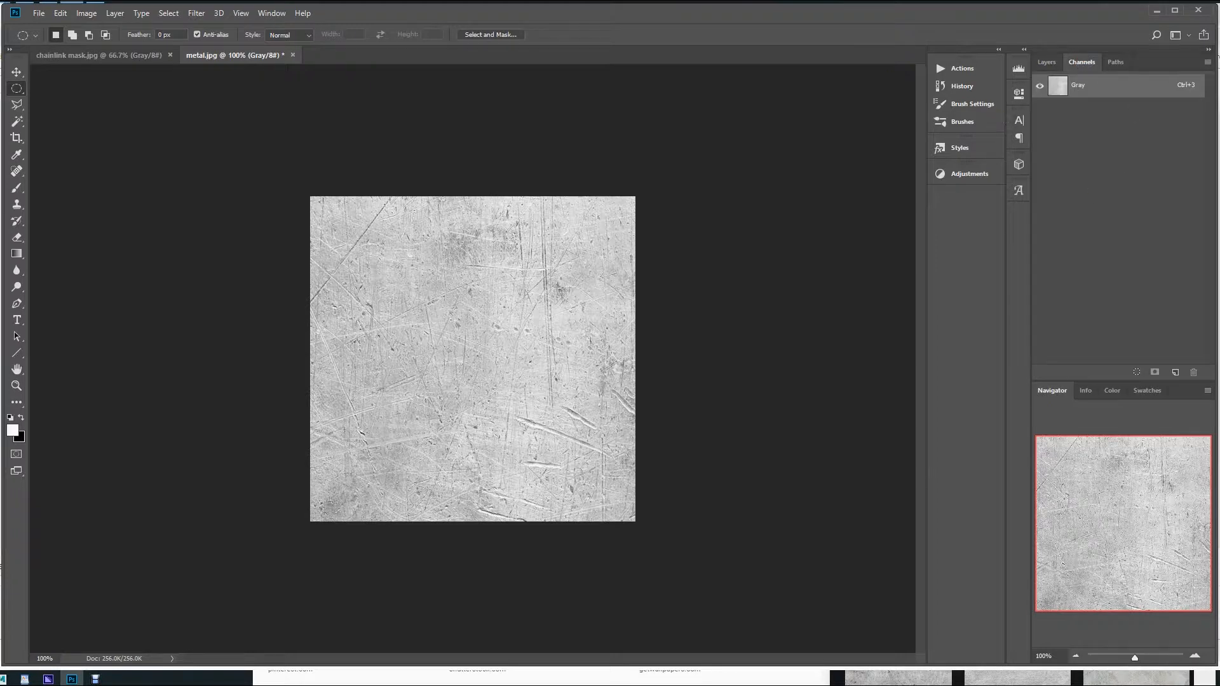
click(87, 14)
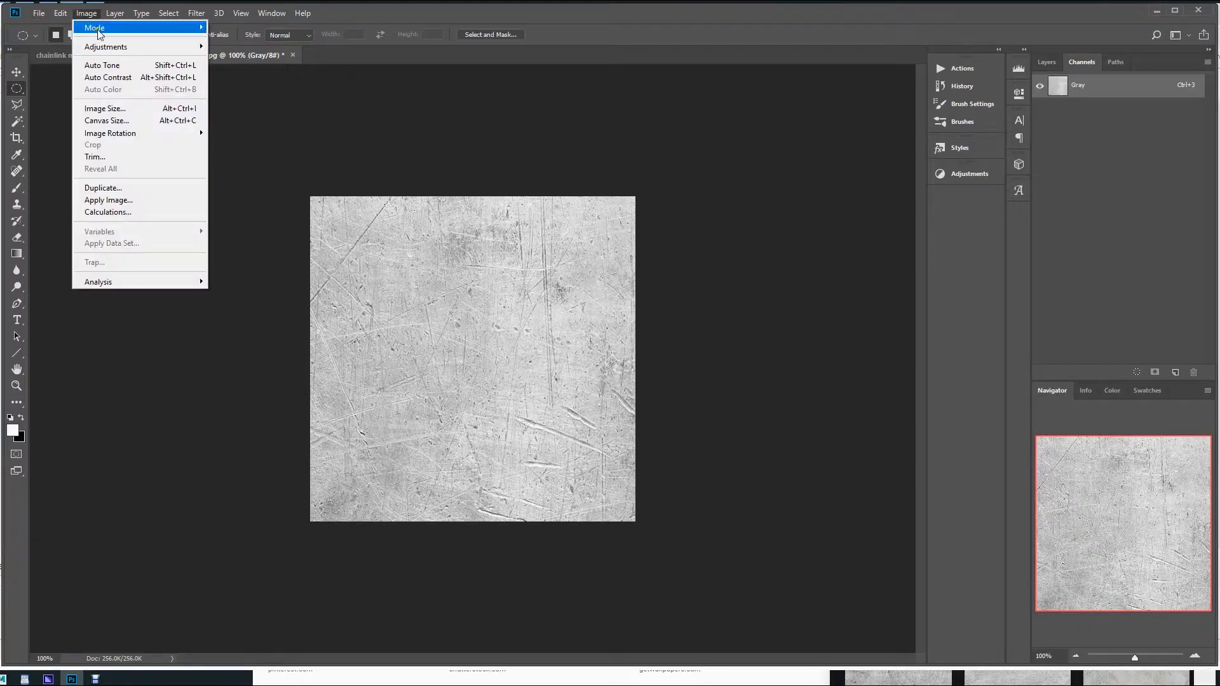
mouse_move(99, 34)
click(235, 75)
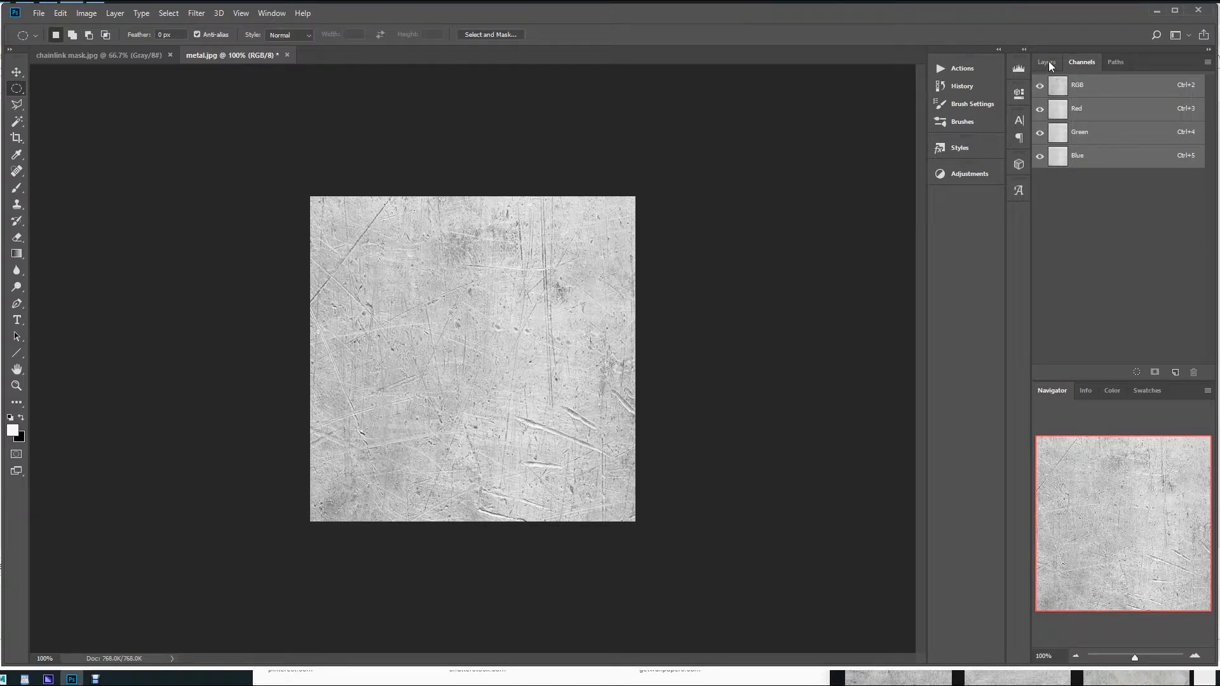
- Add an alpha channel to metal.jpg, paste the chain link mask into it, scale it to fit the canvas and deselect
click(1175, 374)
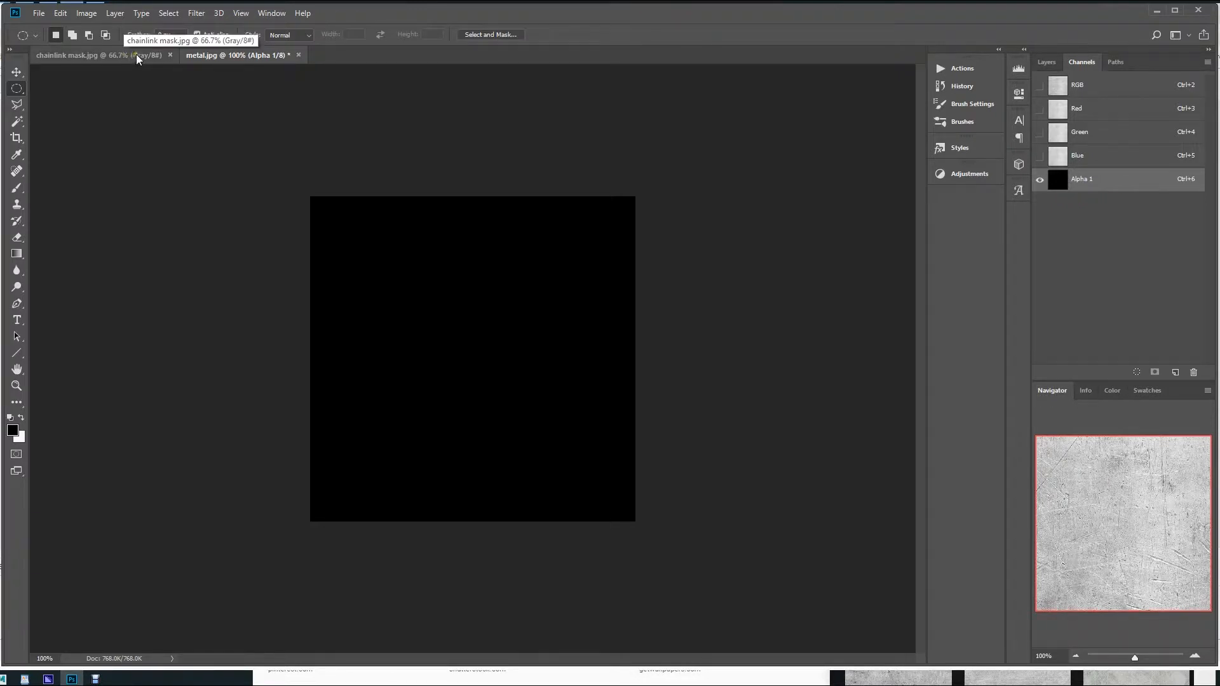
key(ctrl+v)
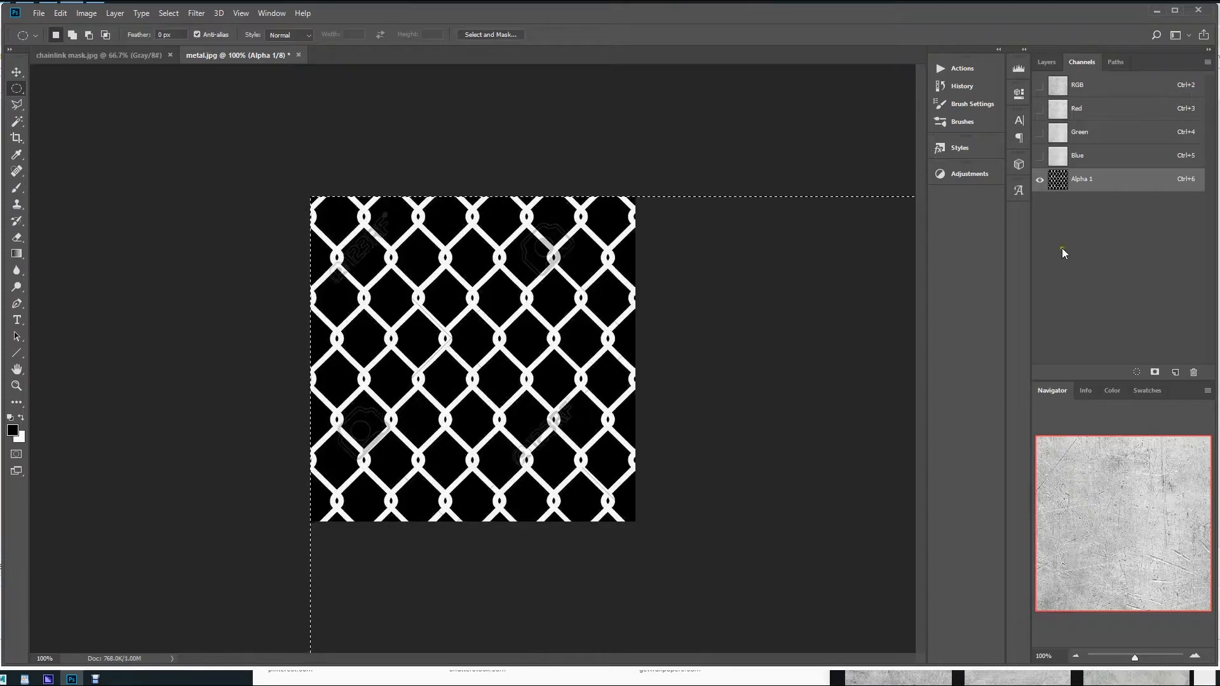
key(ctrl+t)
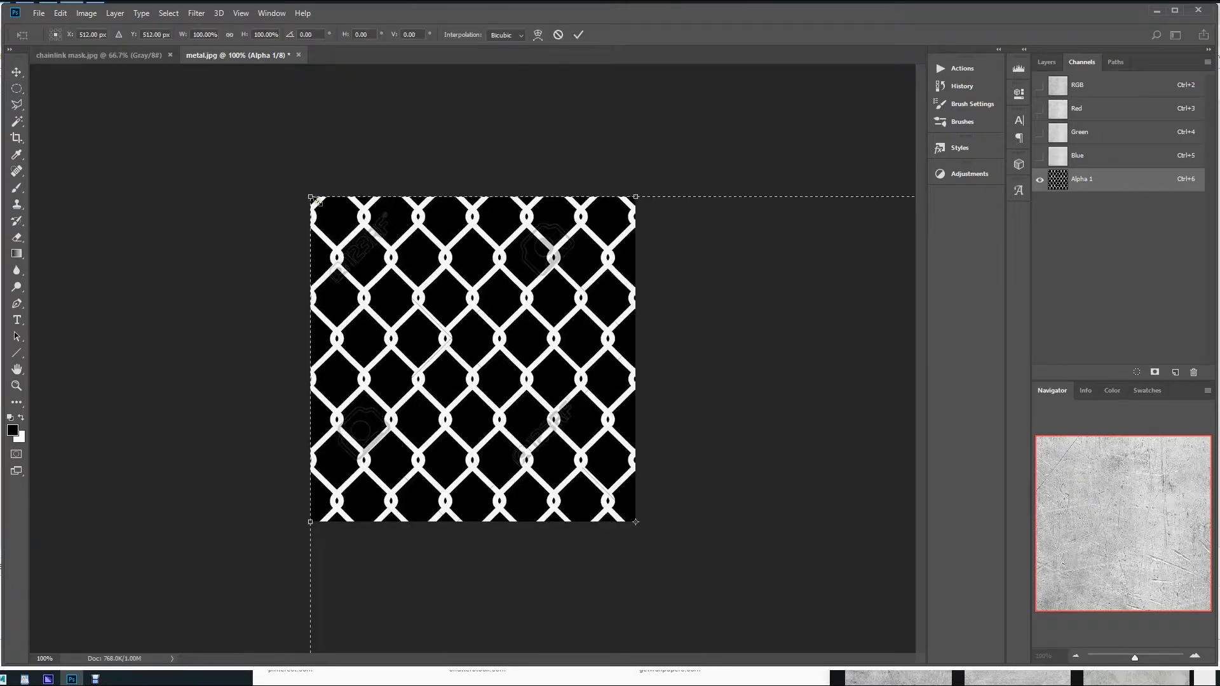
drag(316, 201, 410, 278)
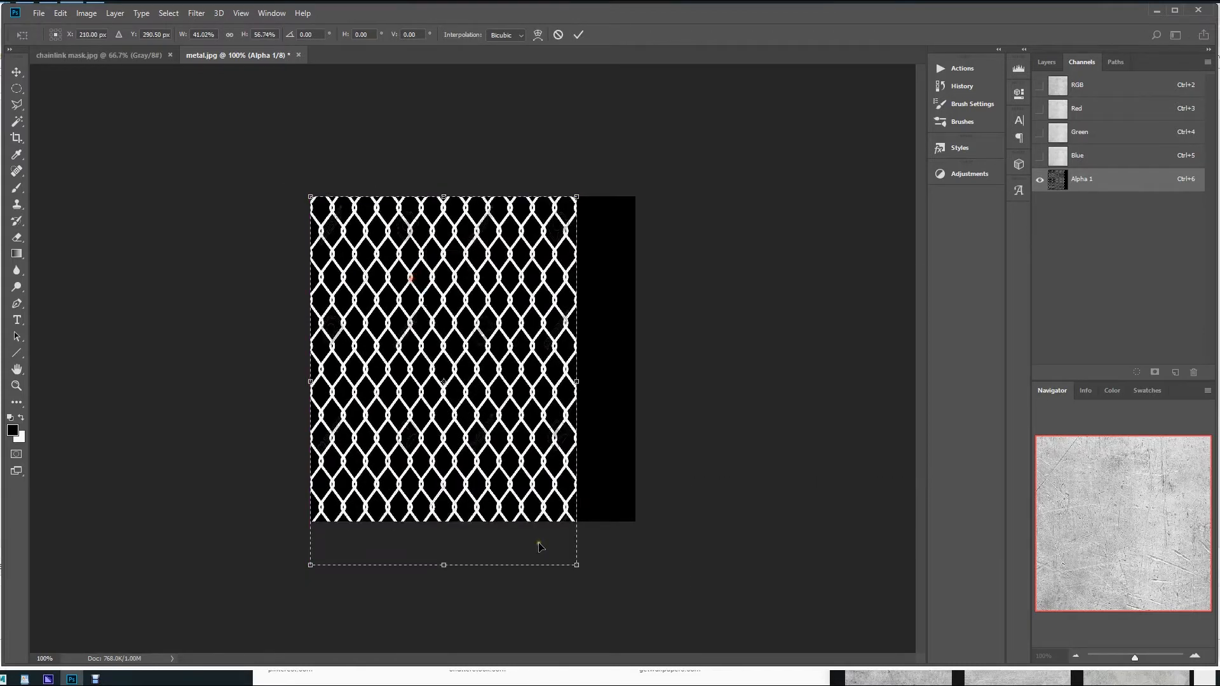
drag(576, 565, 634, 522)
double_click(516, 393)
key(ctrl+d)
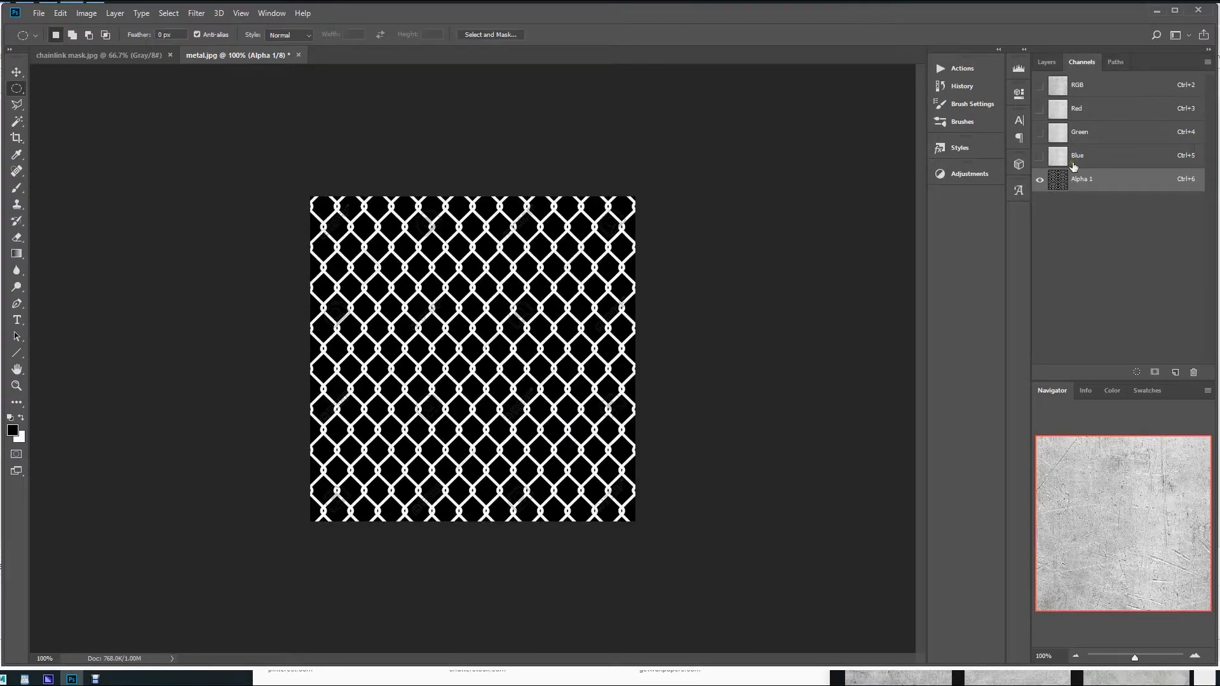
- Reselect the RGB channels and make the Alpha 1 channel visible over them, comparing the channels with the Background layer
click(1046, 62)
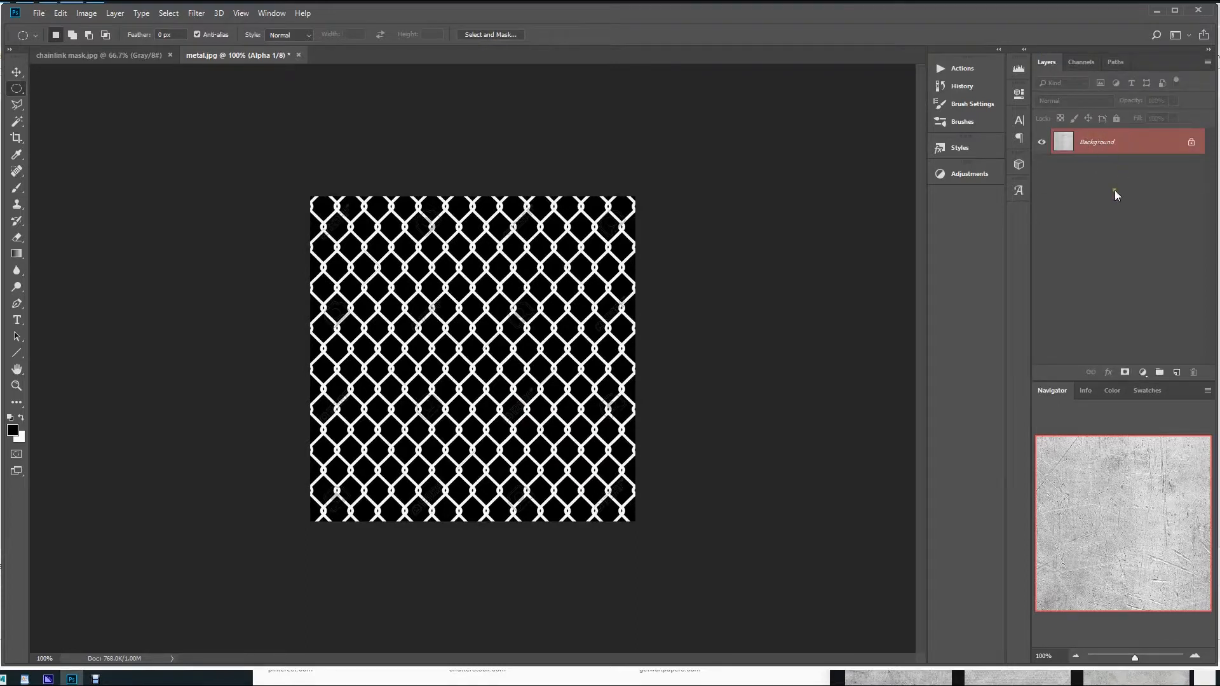
click(1081, 62)
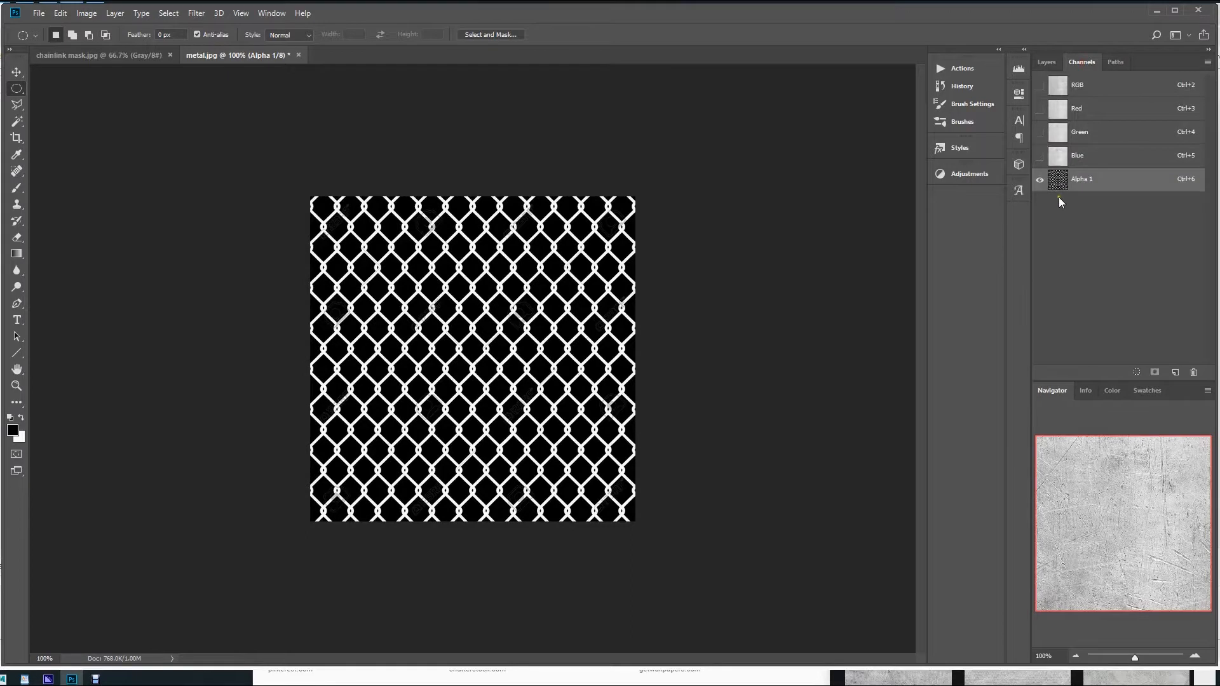
click(1091, 87)
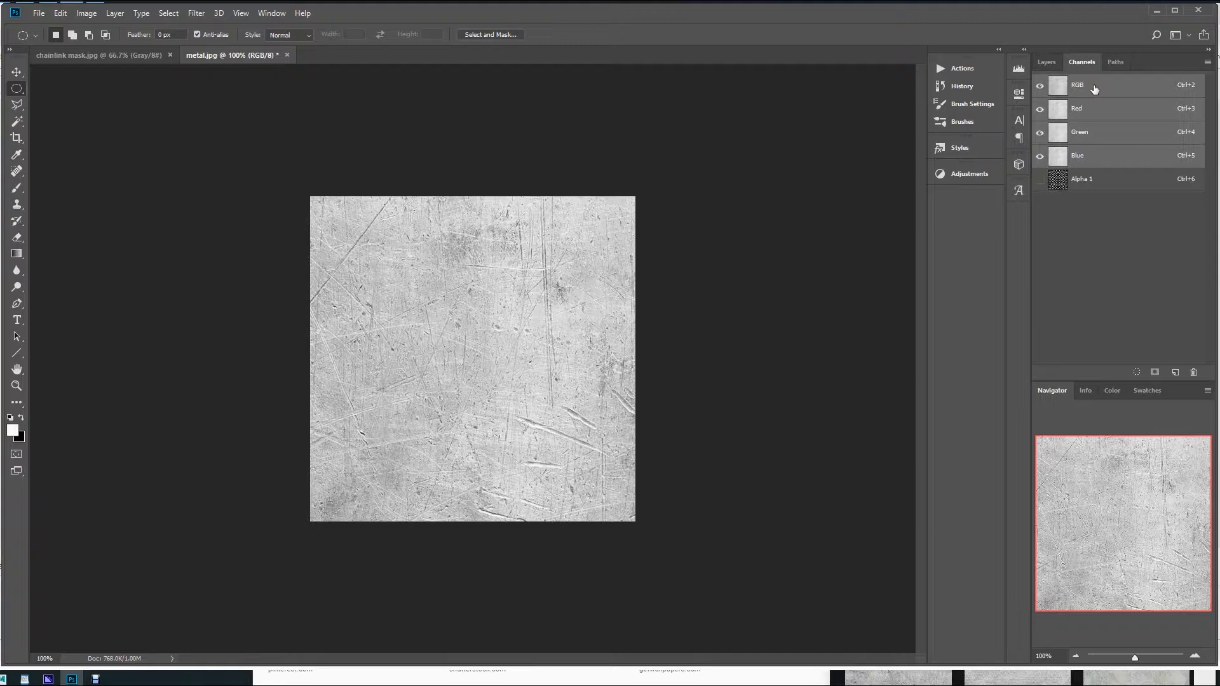
click(1046, 62)
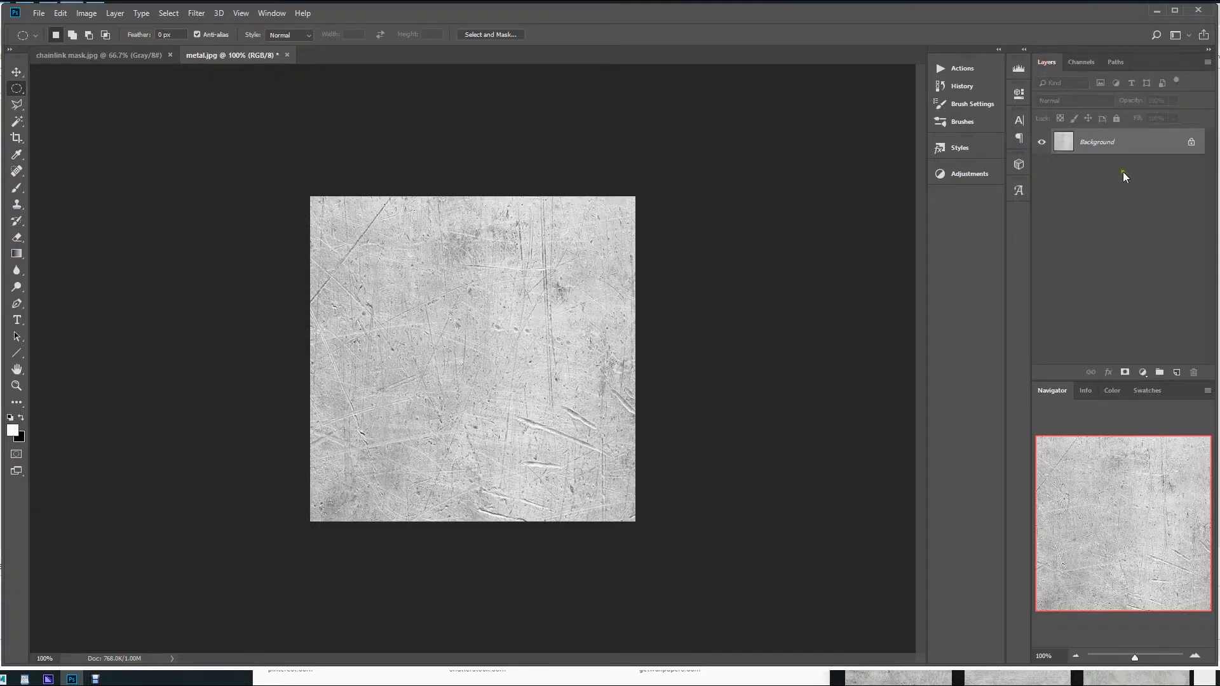
click(1079, 66)
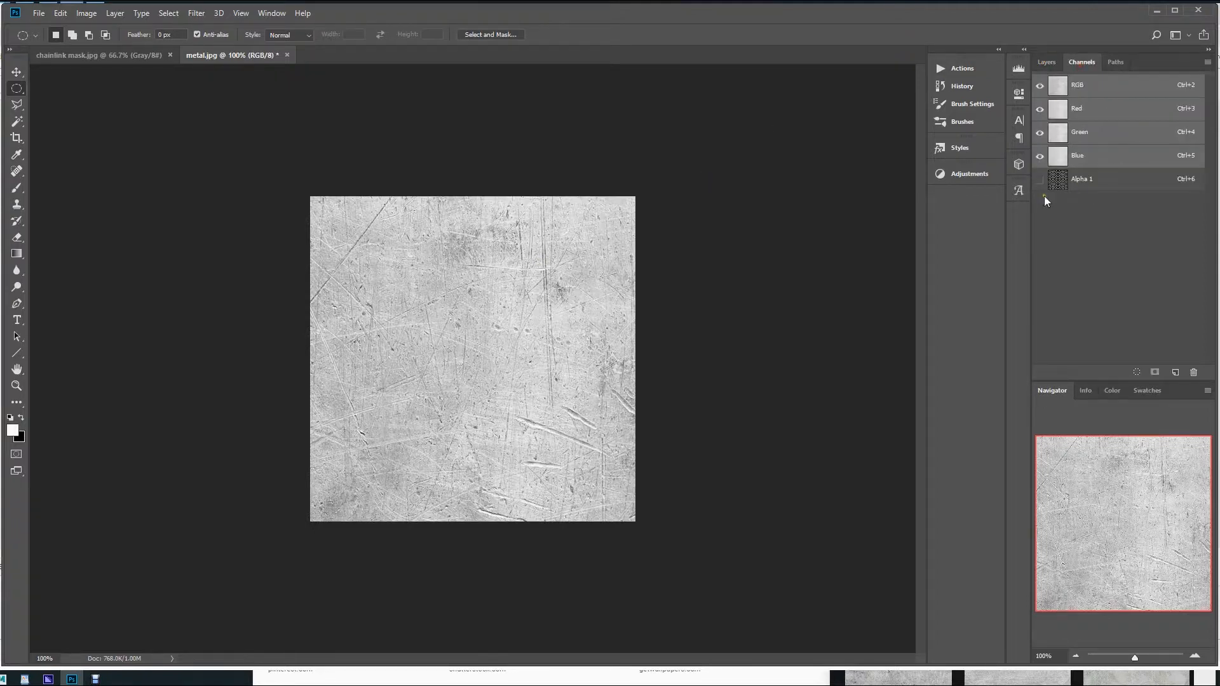
click(1040, 180)
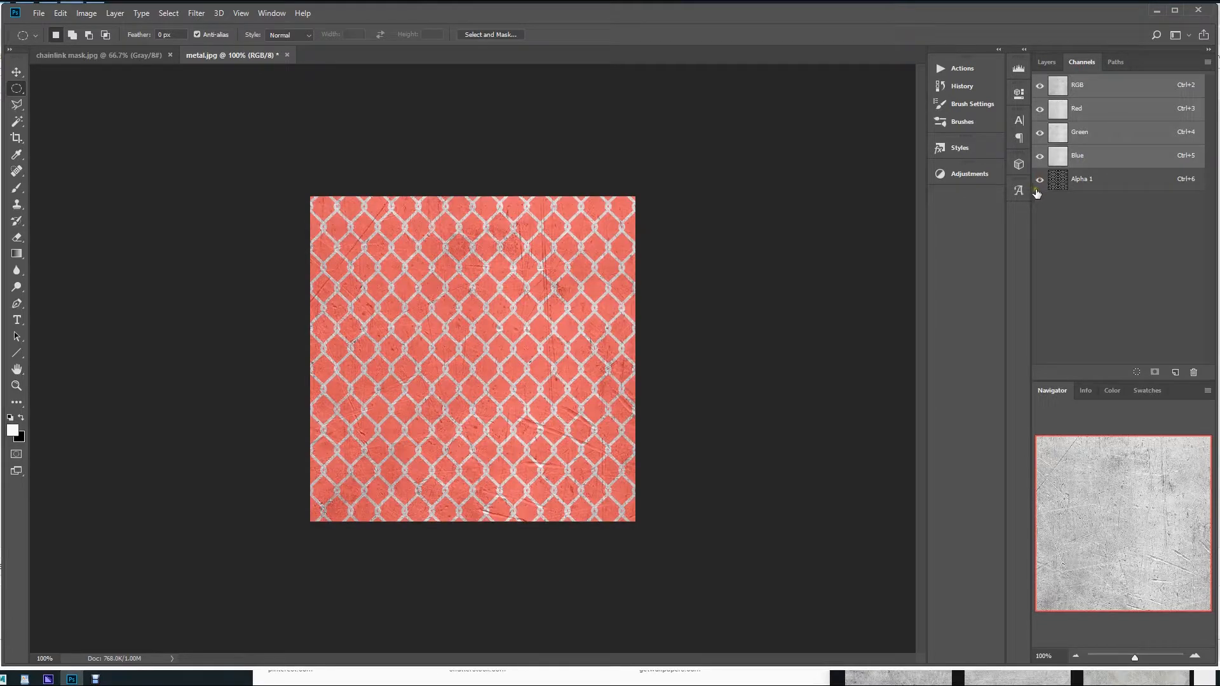
click(1046, 62)
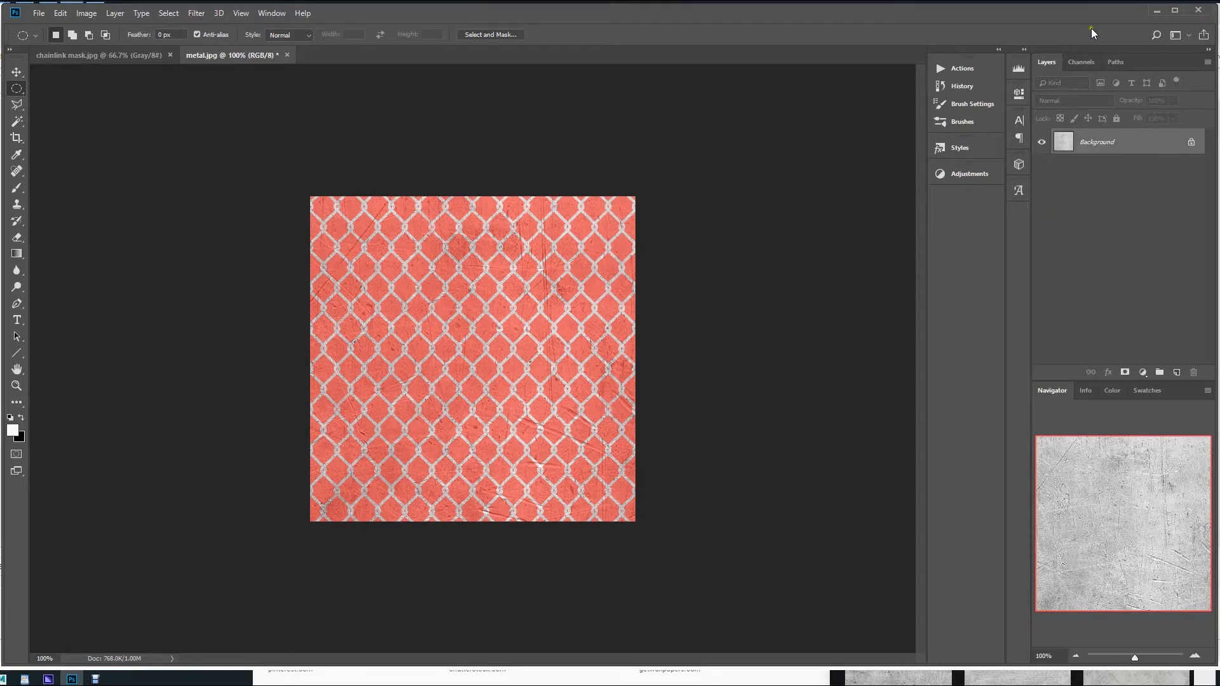
click(1081, 62)
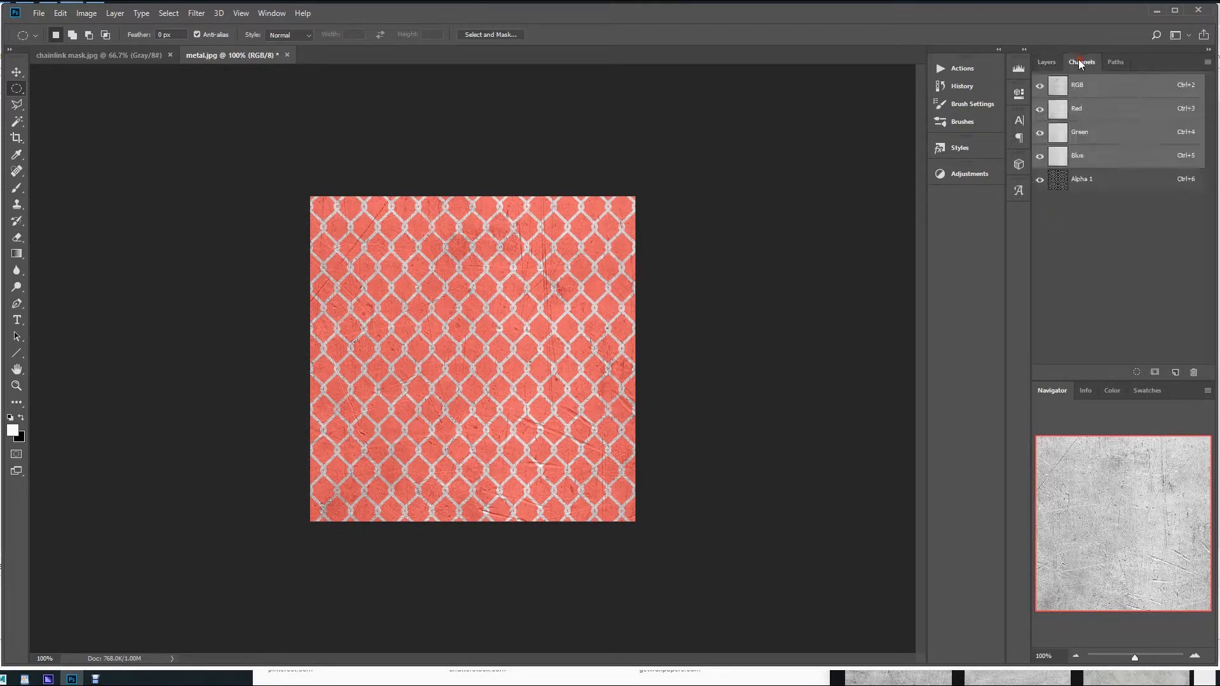
click(1045, 61)
- Save the image with its alpha channel as the Targa file metal_alphachannel.tga in the !!Classes folder at 32 bits/pixel
click(40, 14)
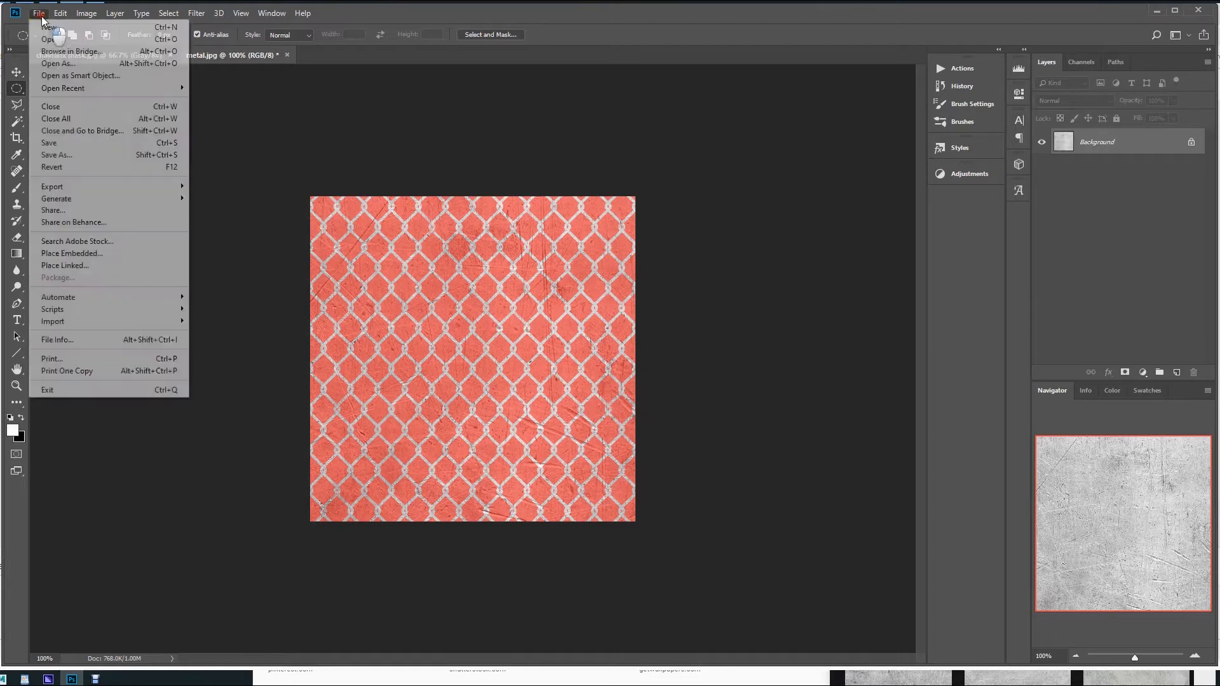
click(53, 156)
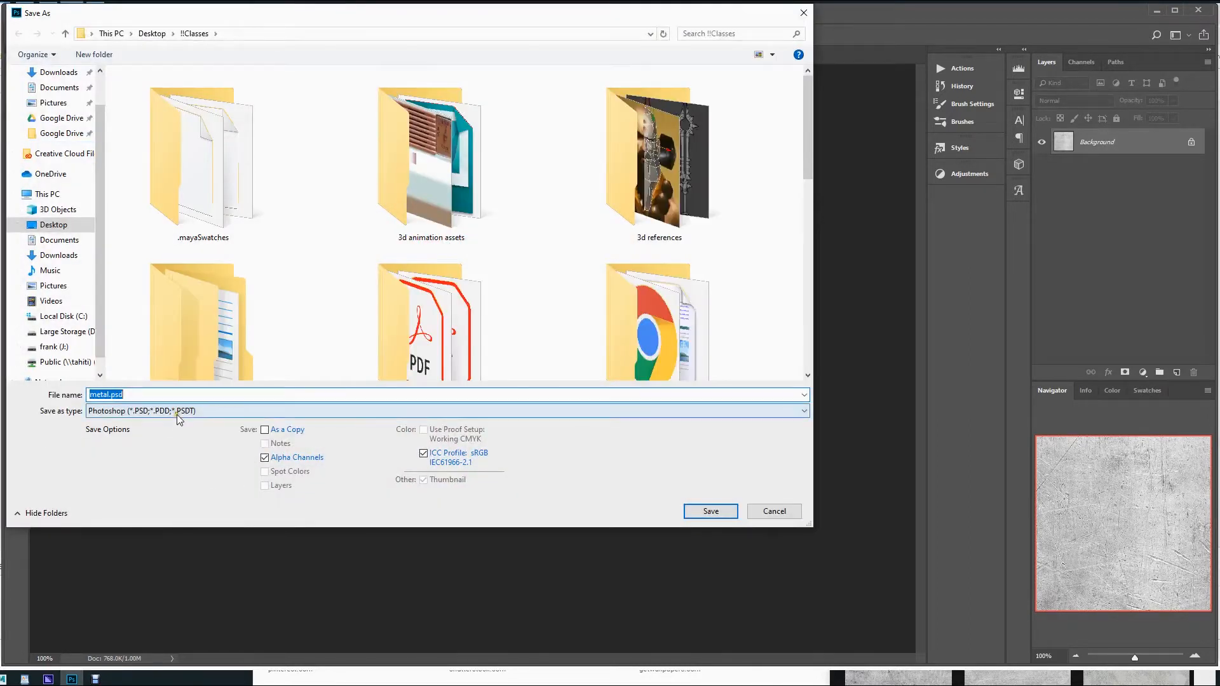
click(171, 411)
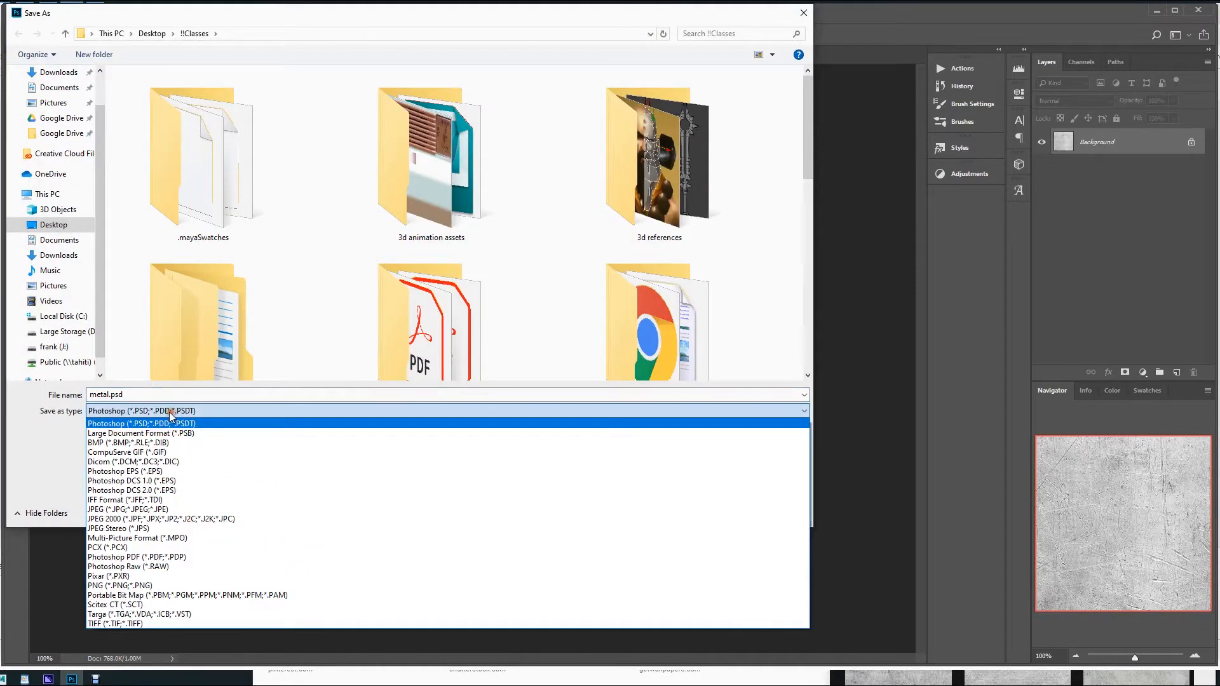
click(168, 614)
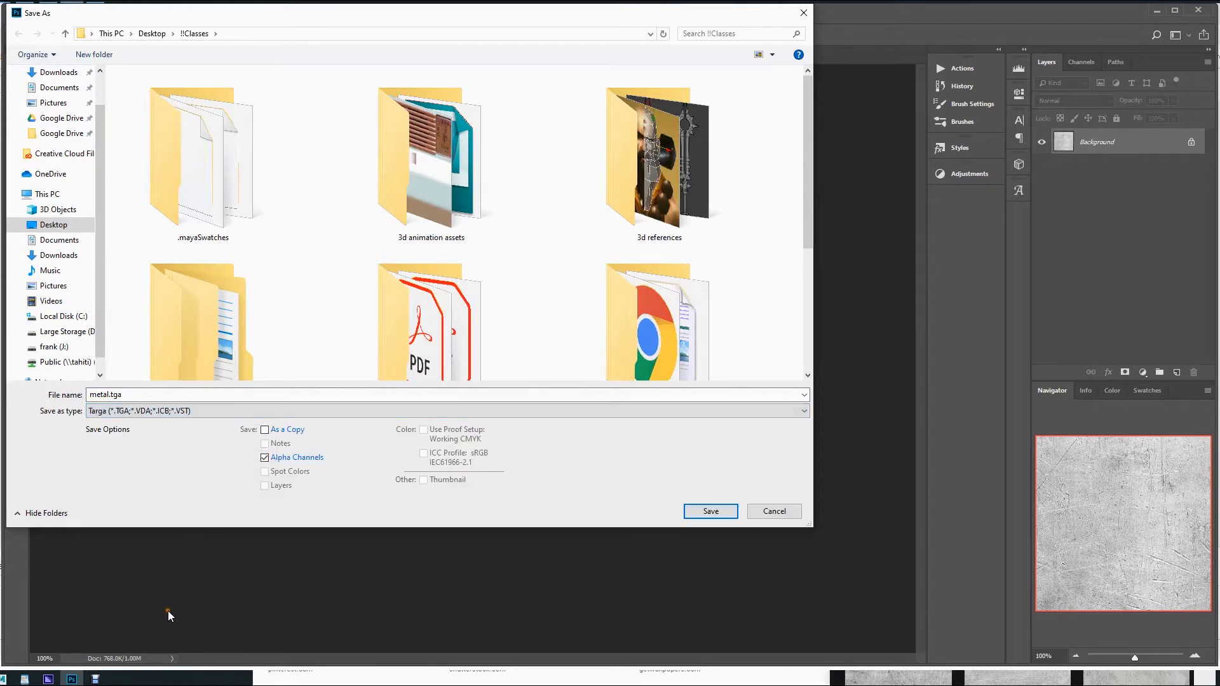
double_click(150, 393)
click(150, 393)
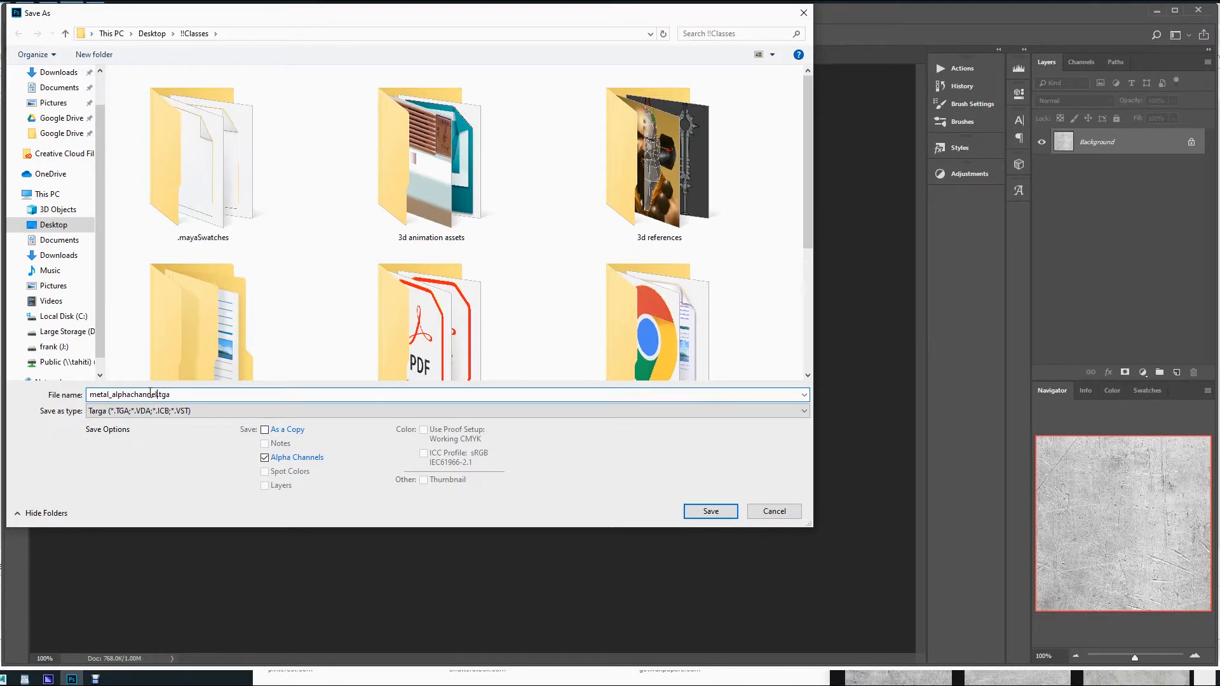
key(Return)
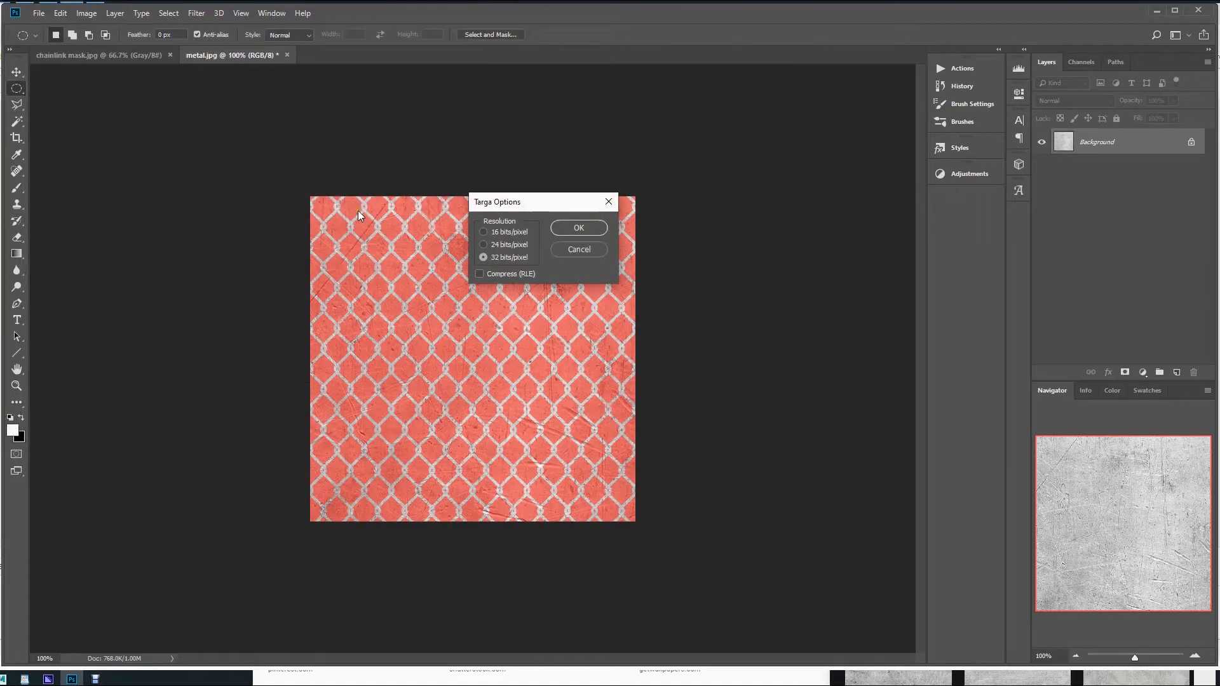
click(585, 229)
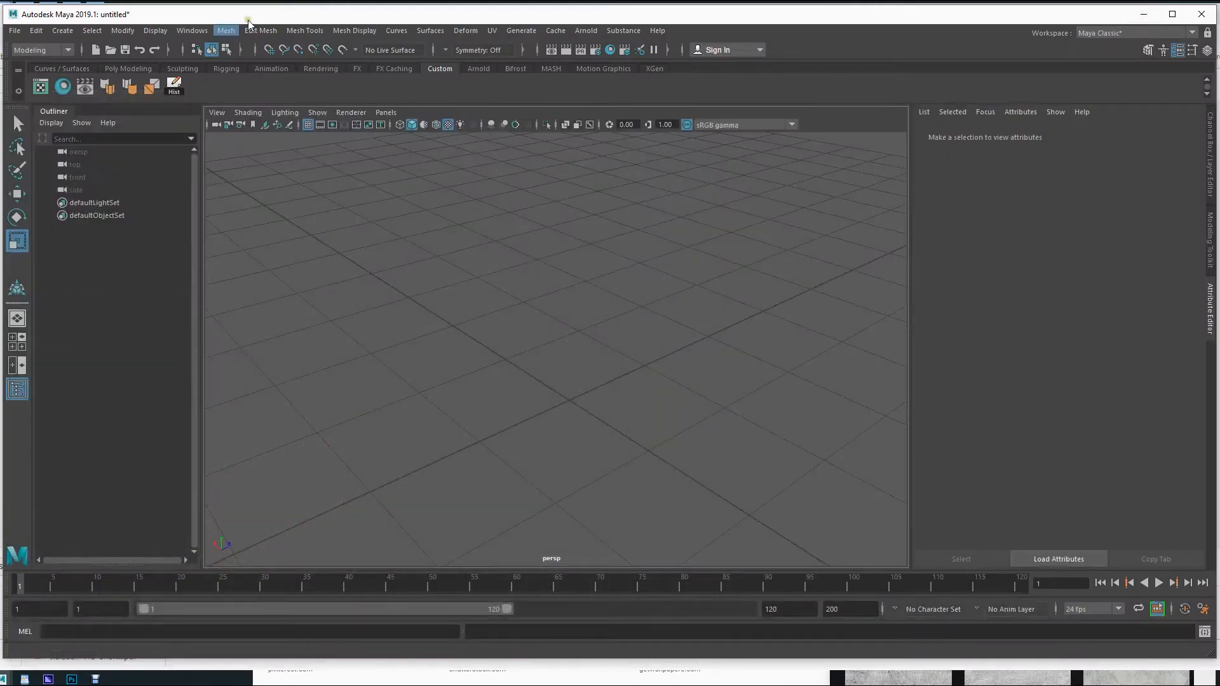
- Switch to Maya and create a polygon cube in the empty scene
alt+middle_drag(582, 394, 556, 351)
key(space)
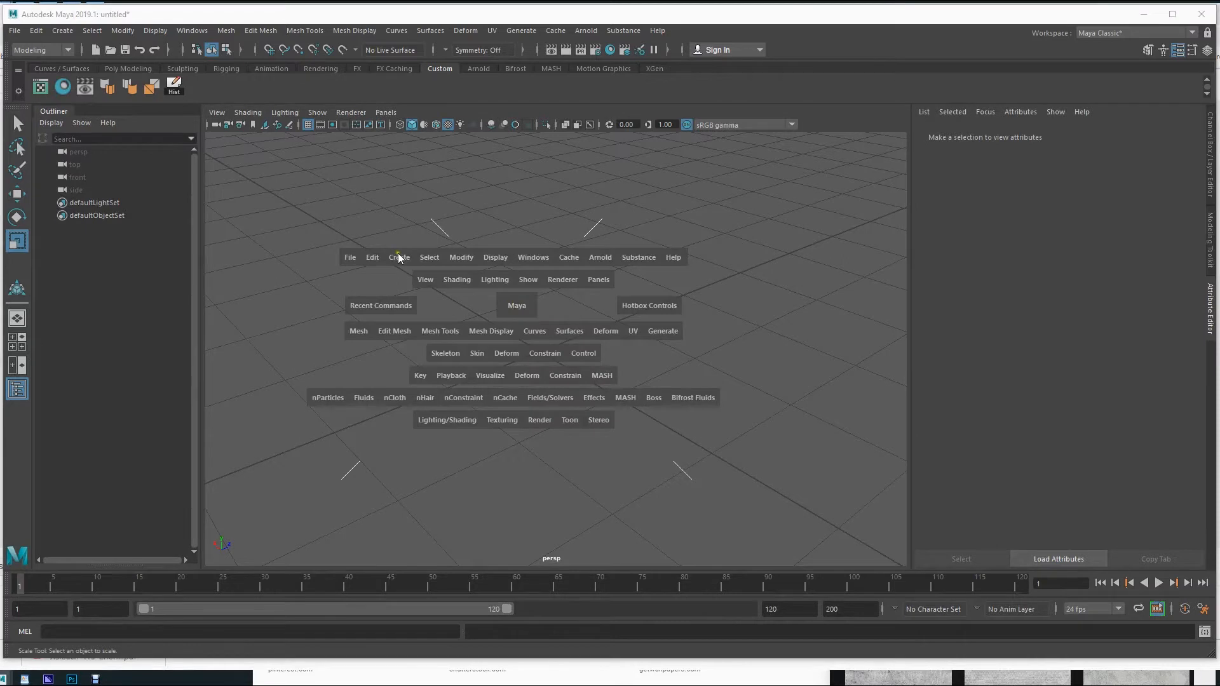
click(399, 257)
mouse_move(436, 319)
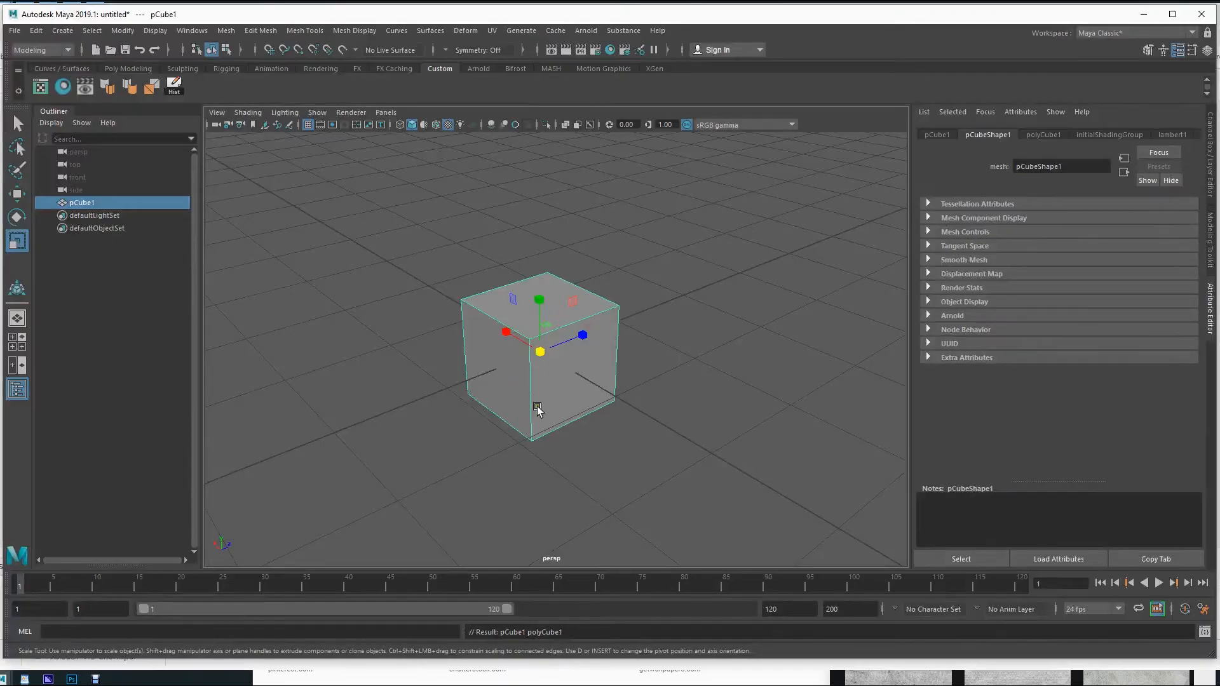
- Delete all the cube's faces except one vertical side, then select the remaining plane as an object with the Move tool
alt+drag(536, 406, 526, 362)
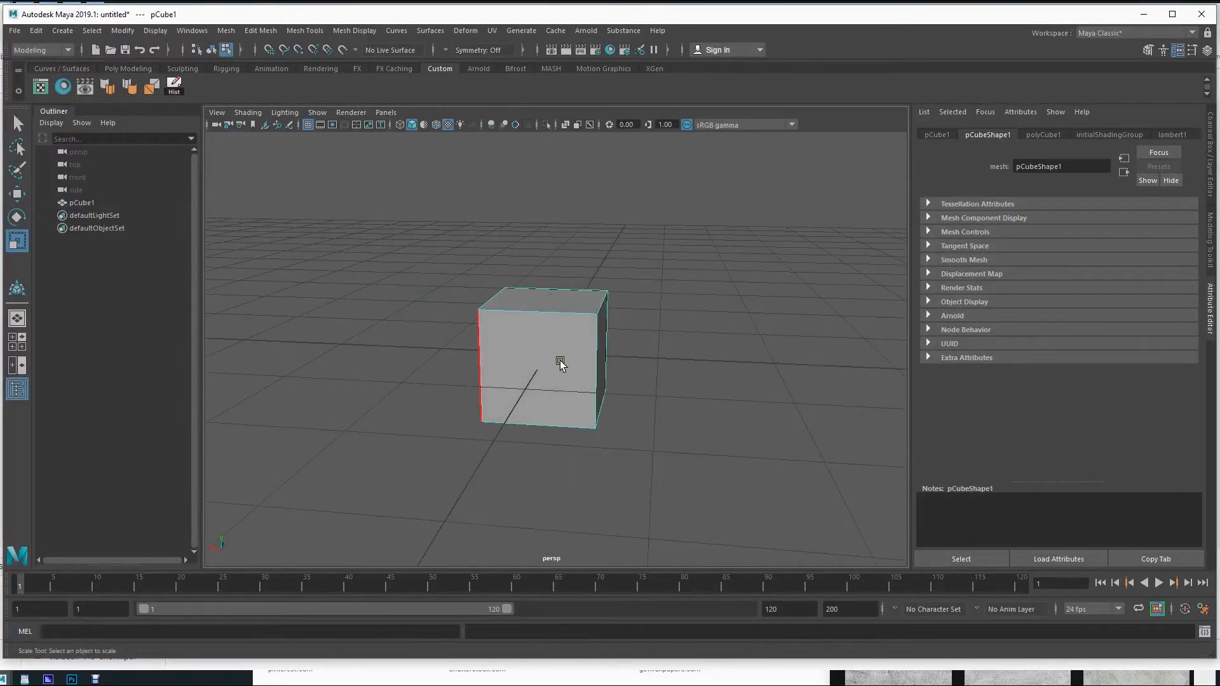
click(622, 408)
drag(427, 188, 512, 409)
key(Delete)
click(559, 410)
alt+drag(632, 409, 585, 255)
key(w)
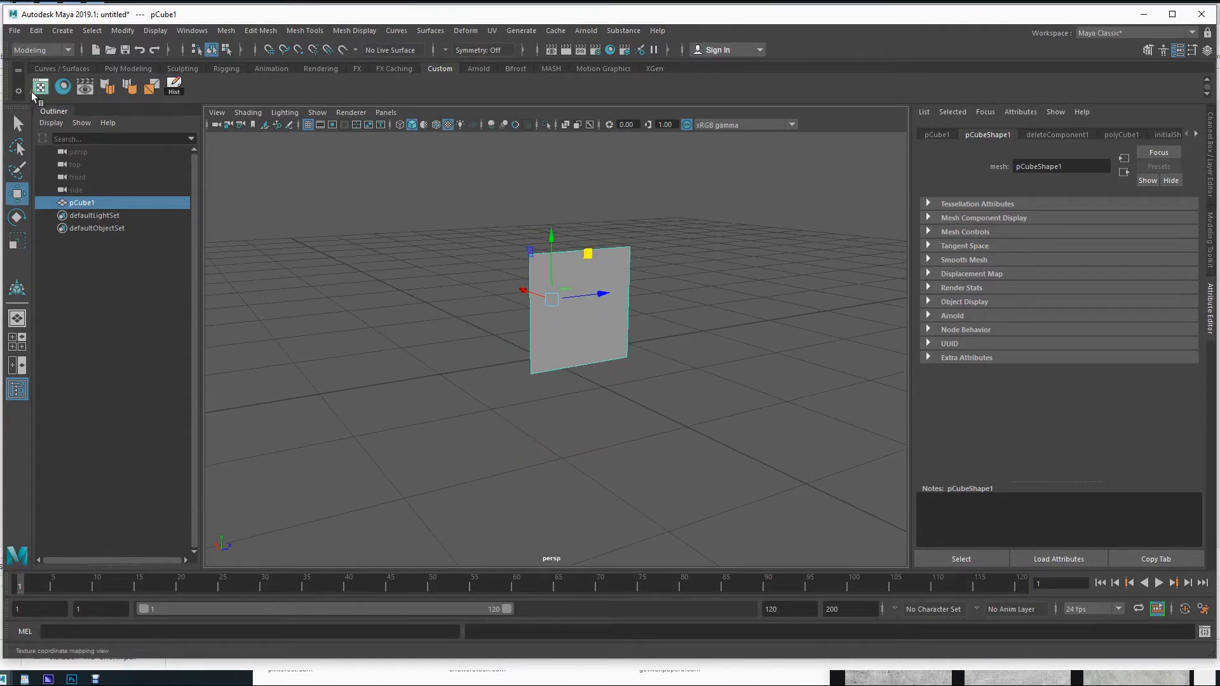
- Open the Hypershade and create a new Lambert material
click(63, 86)
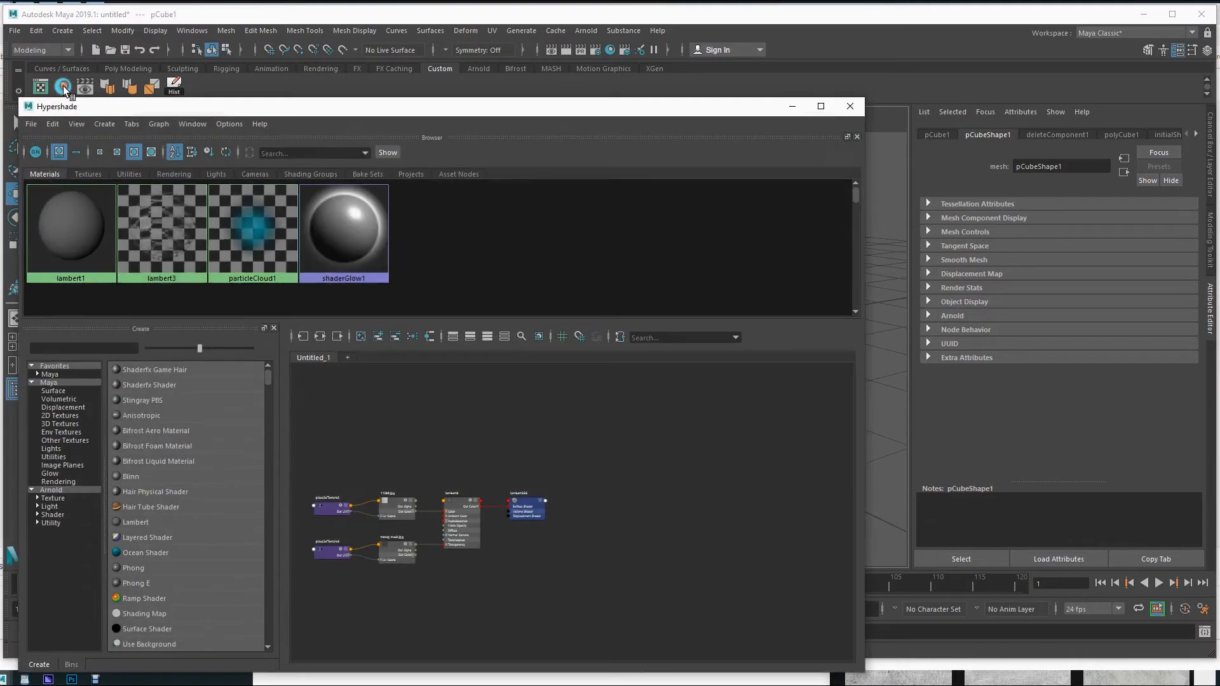
click(166, 235)
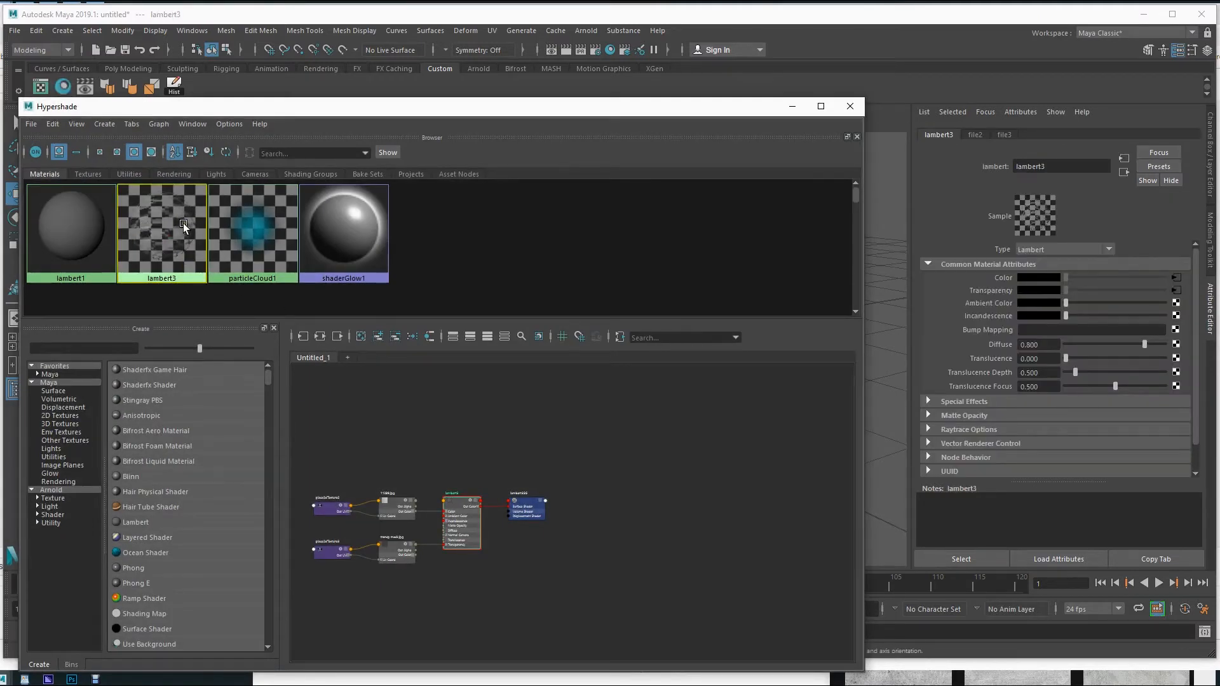
middle_drag(180, 214, 343, 583)
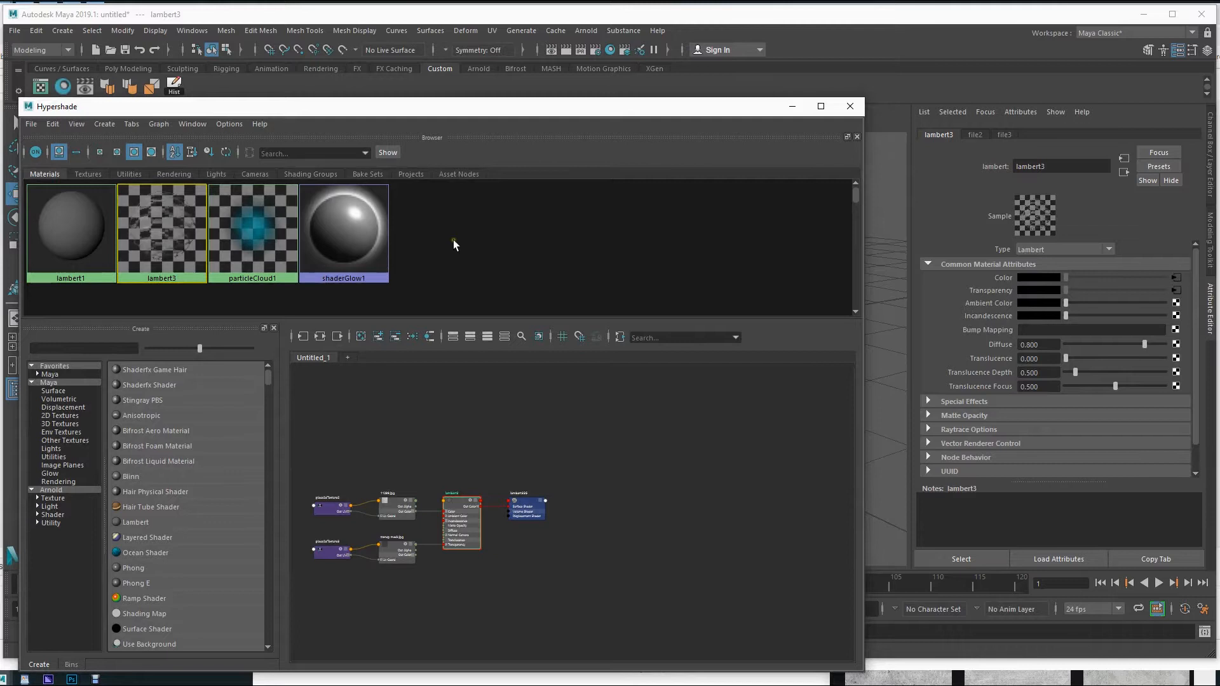
right_click(471, 239)
mouse_move(506, 281)
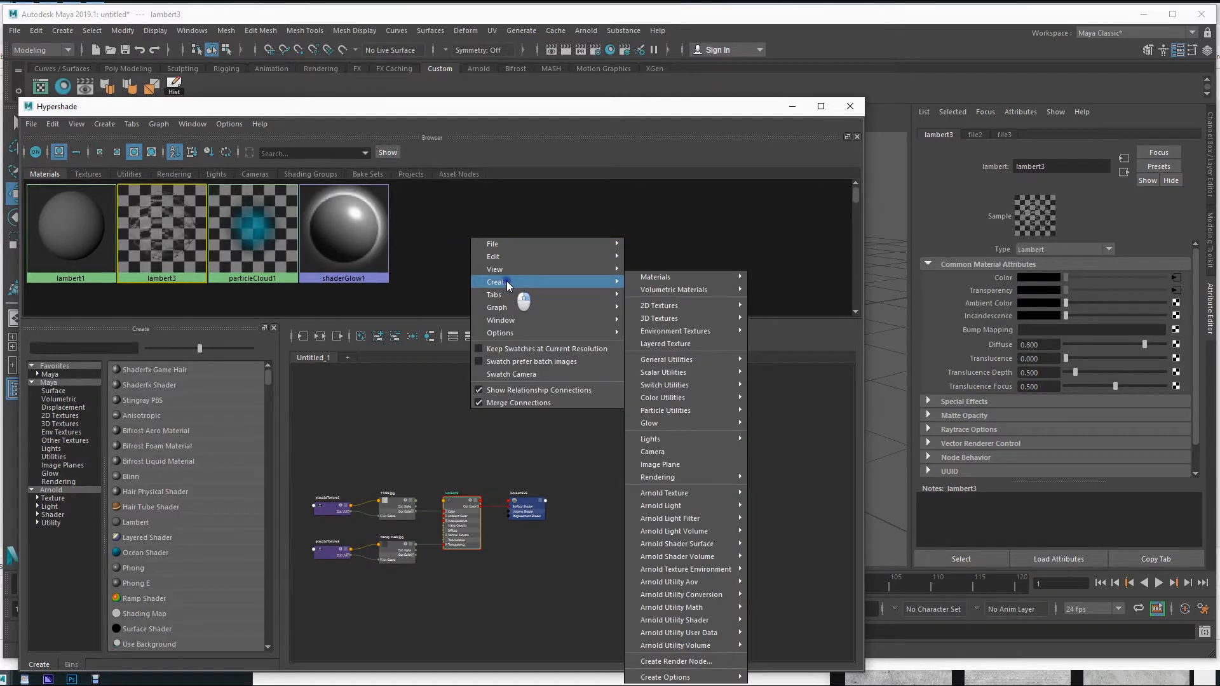
mouse_move(684, 277)
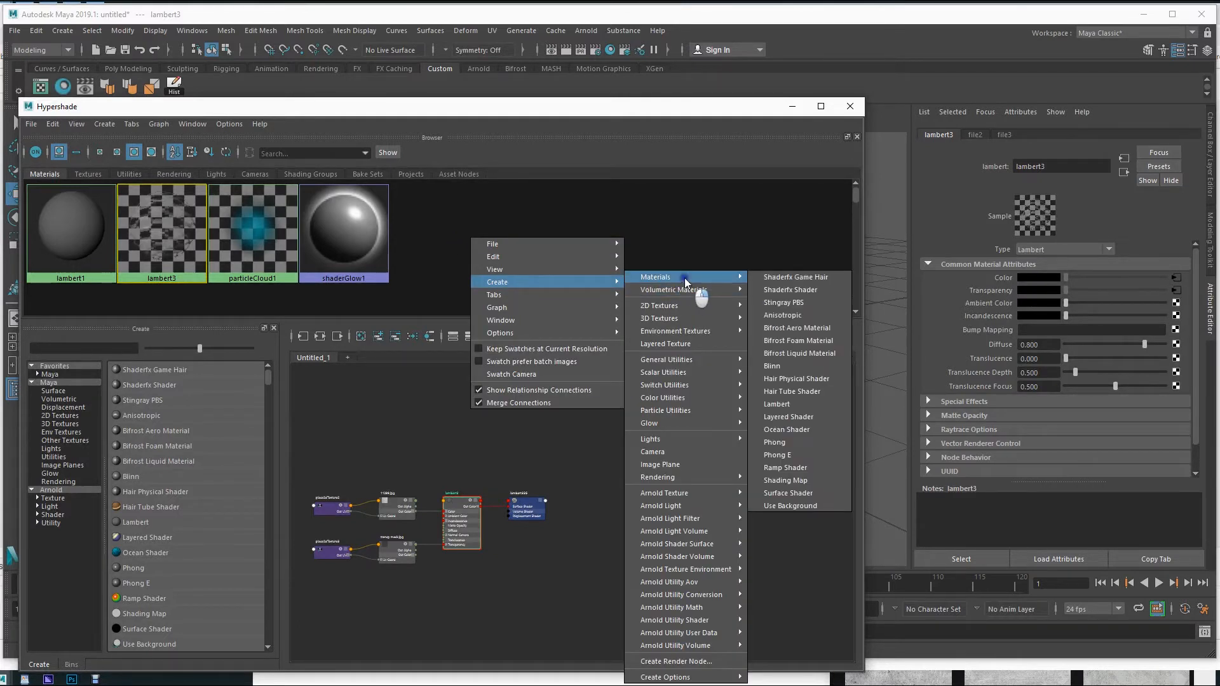
click(802, 405)
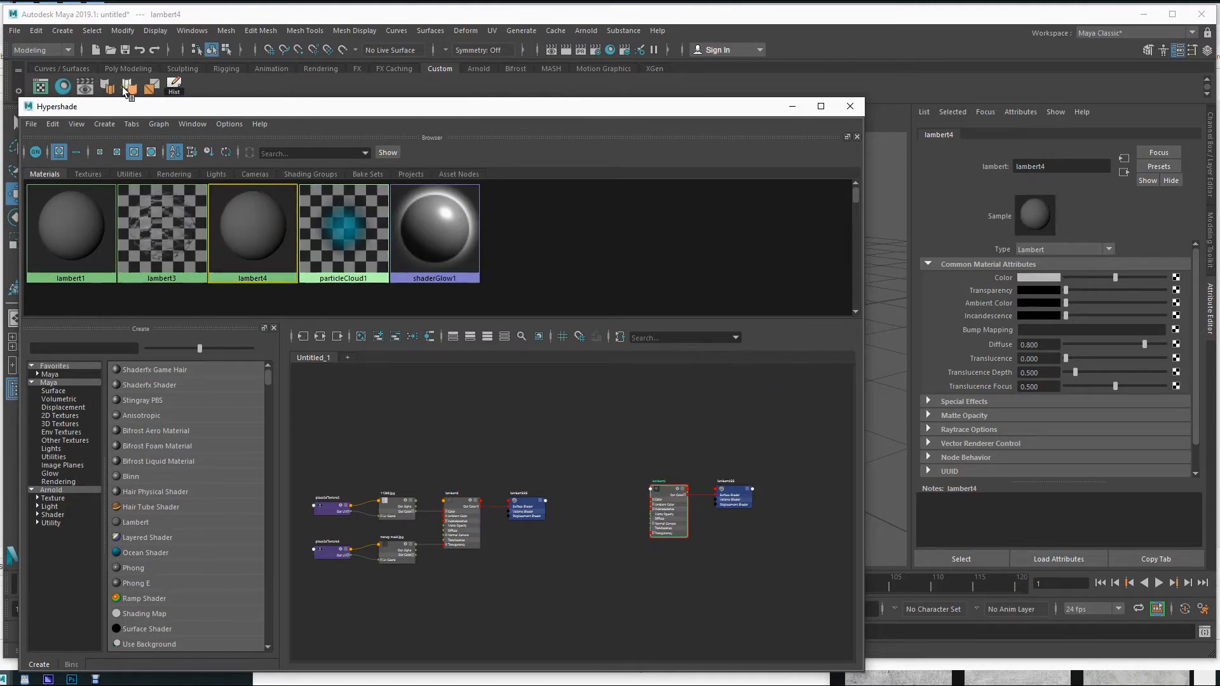
- Graph the input and output connections of the new Lambert material in the Hypershade work area
click(159, 124)
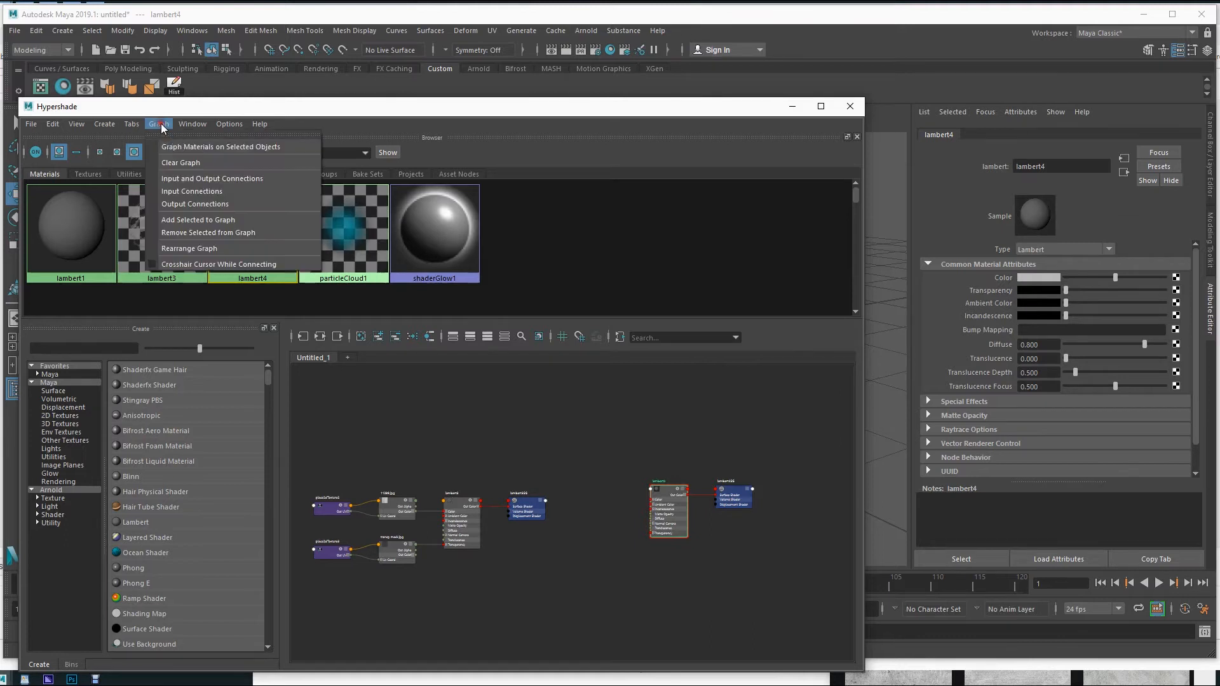
click(190, 178)
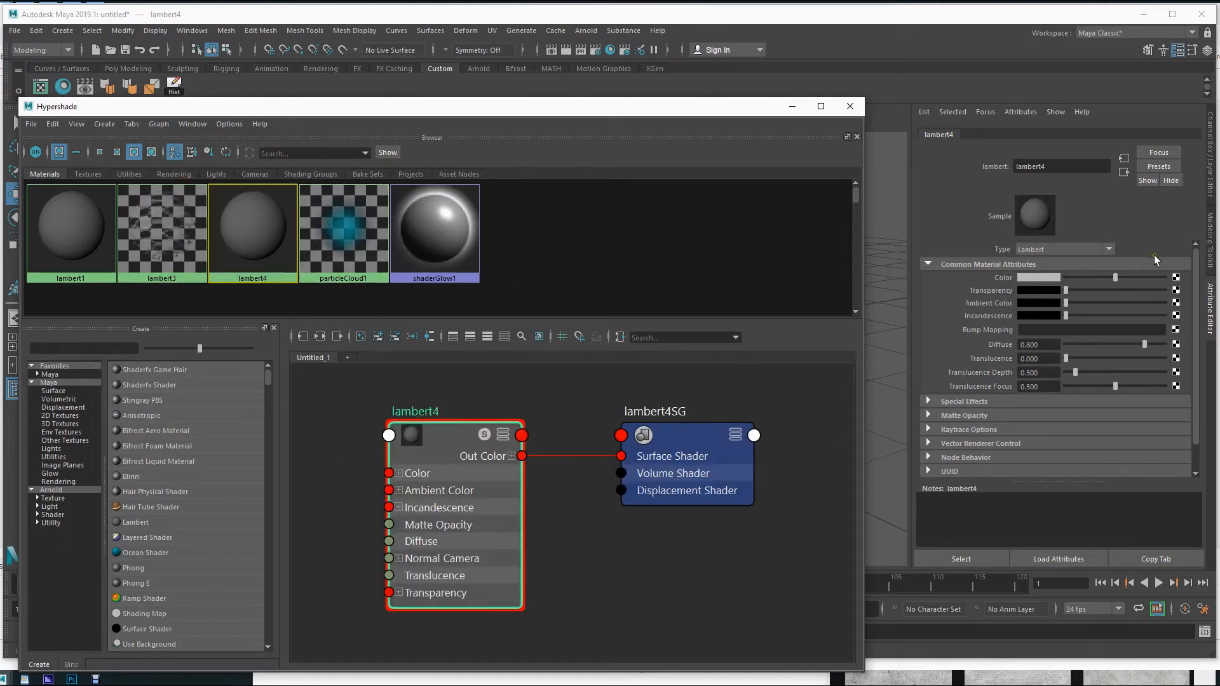
alt+right_drag(699, 566, 546, 551)
alt+middle_drag(619, 553, 648, 528)
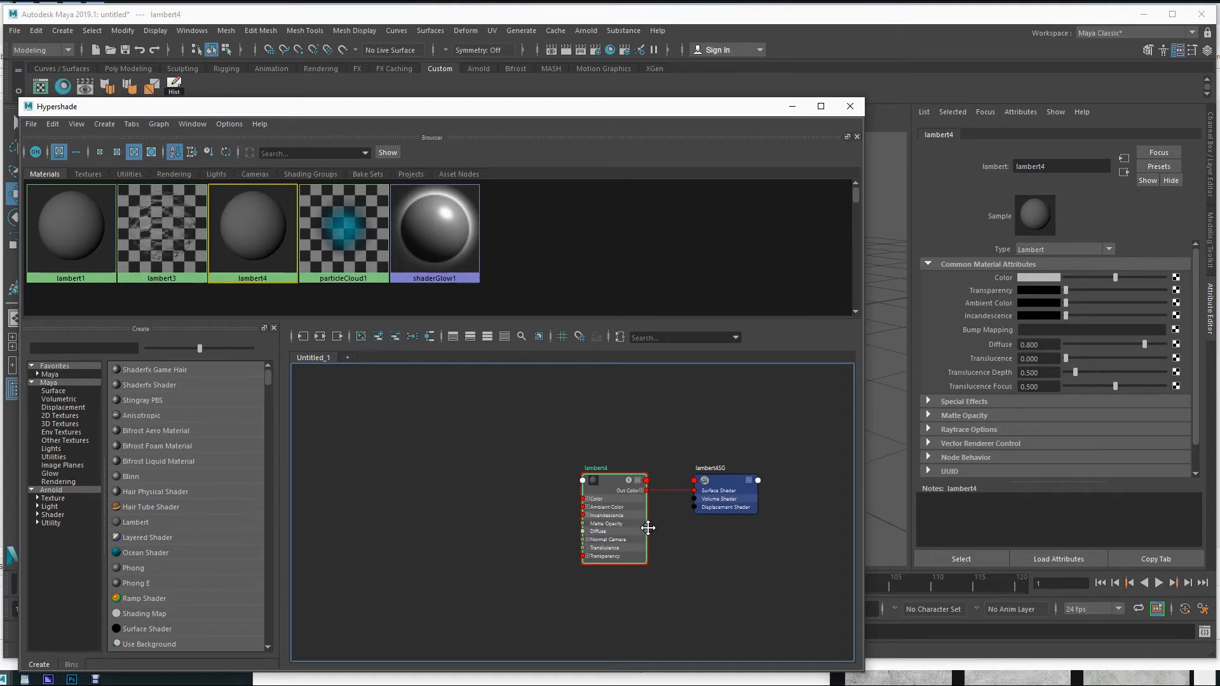
- Connect a File texture to the new Lambert's Color and load metal_alphachannel.tga from the !!Classes folder as its image
click(1175, 277)
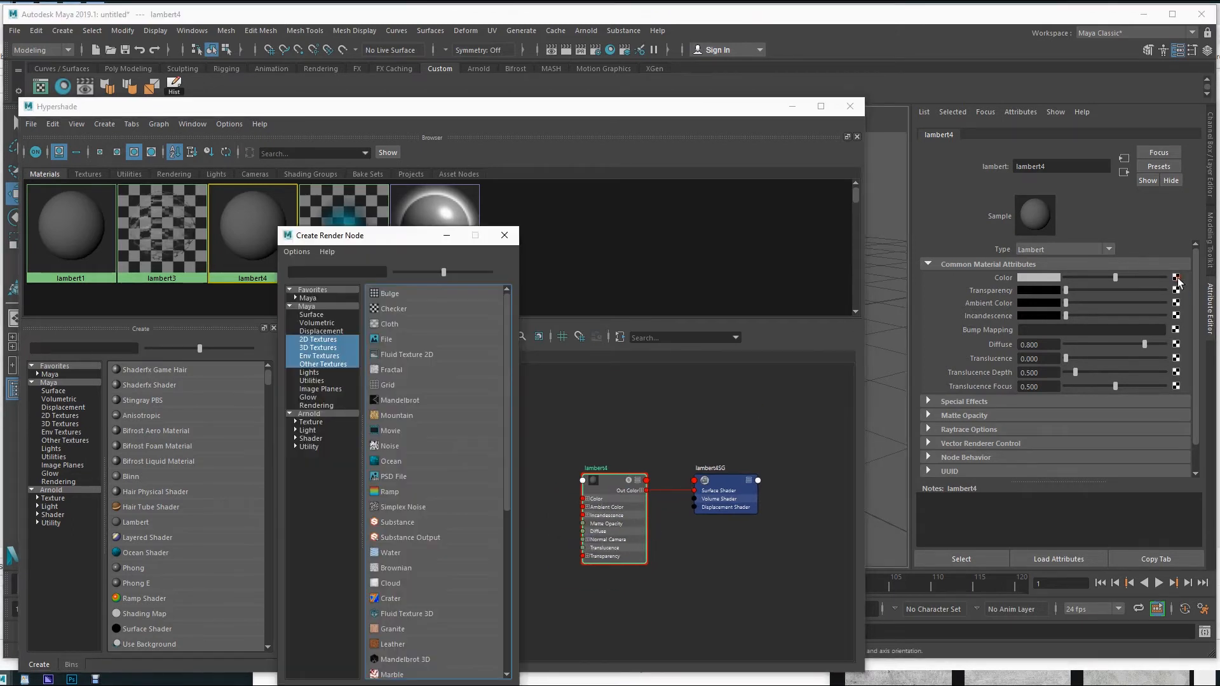
click(414, 341)
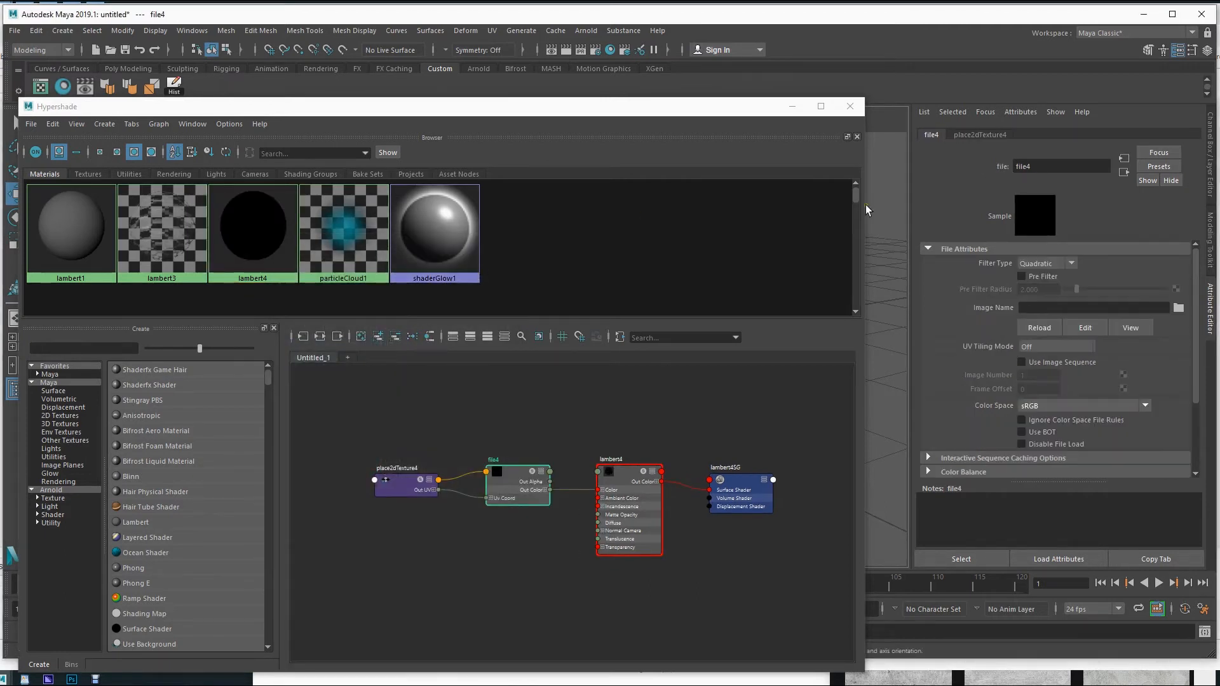
click(1179, 309)
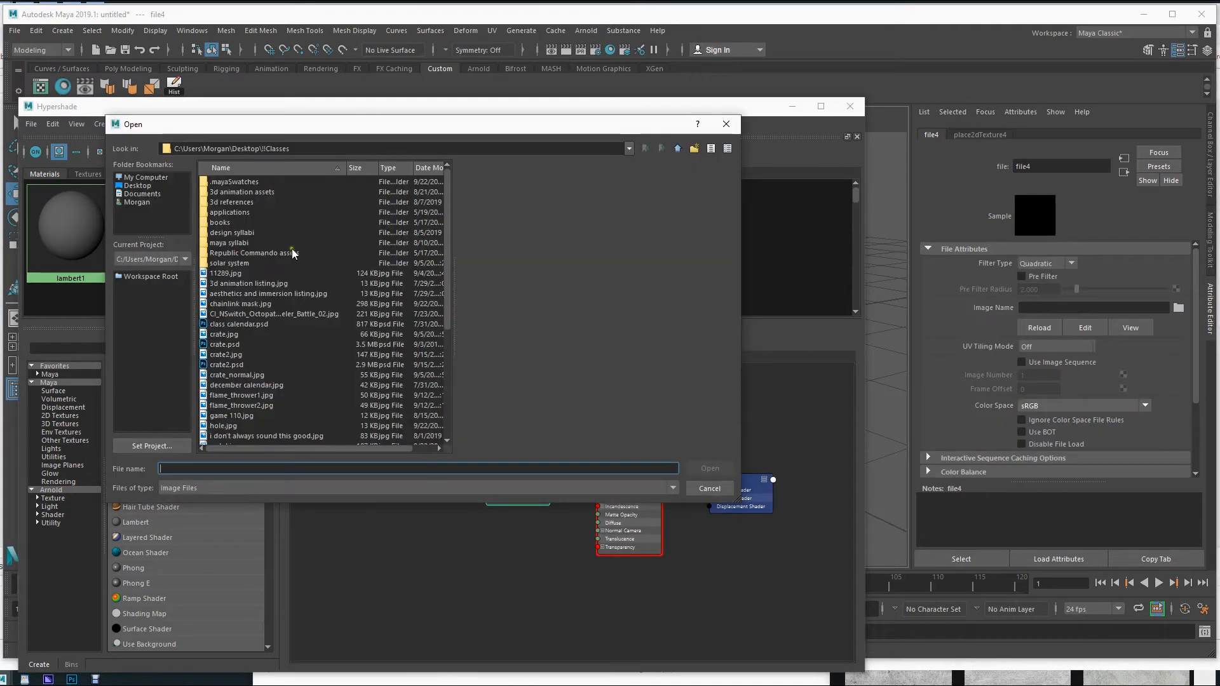
click(243, 303)
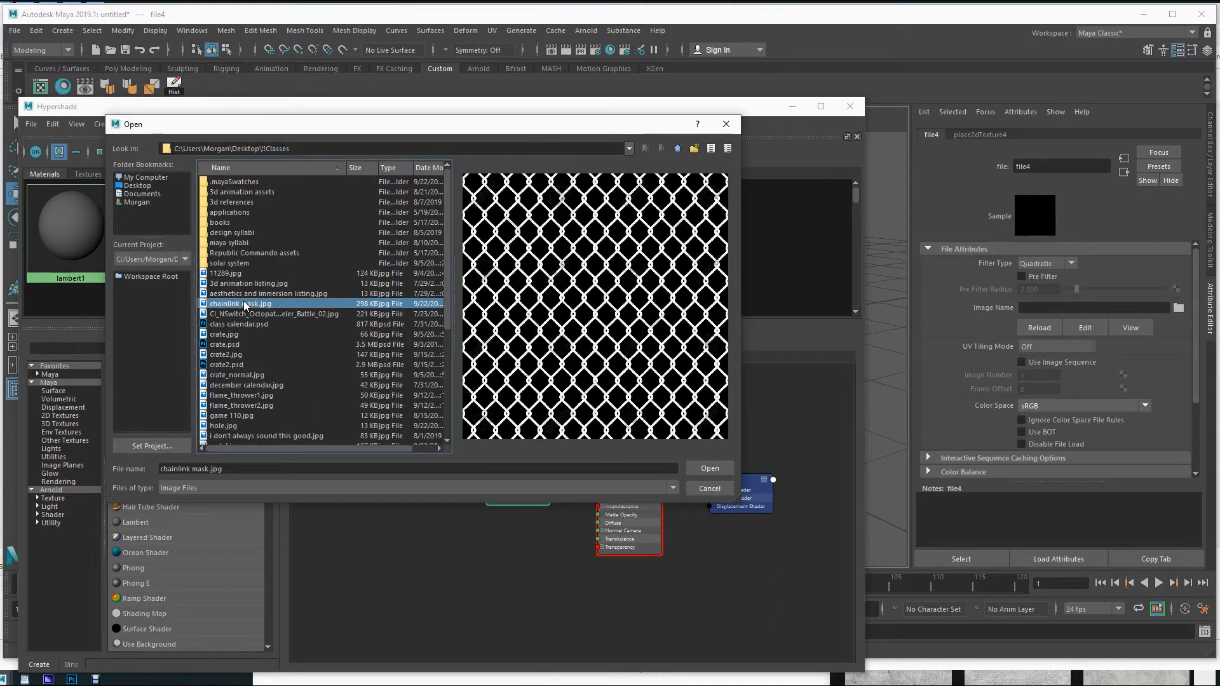
key(m)
scroll(243, 299, down, 1)
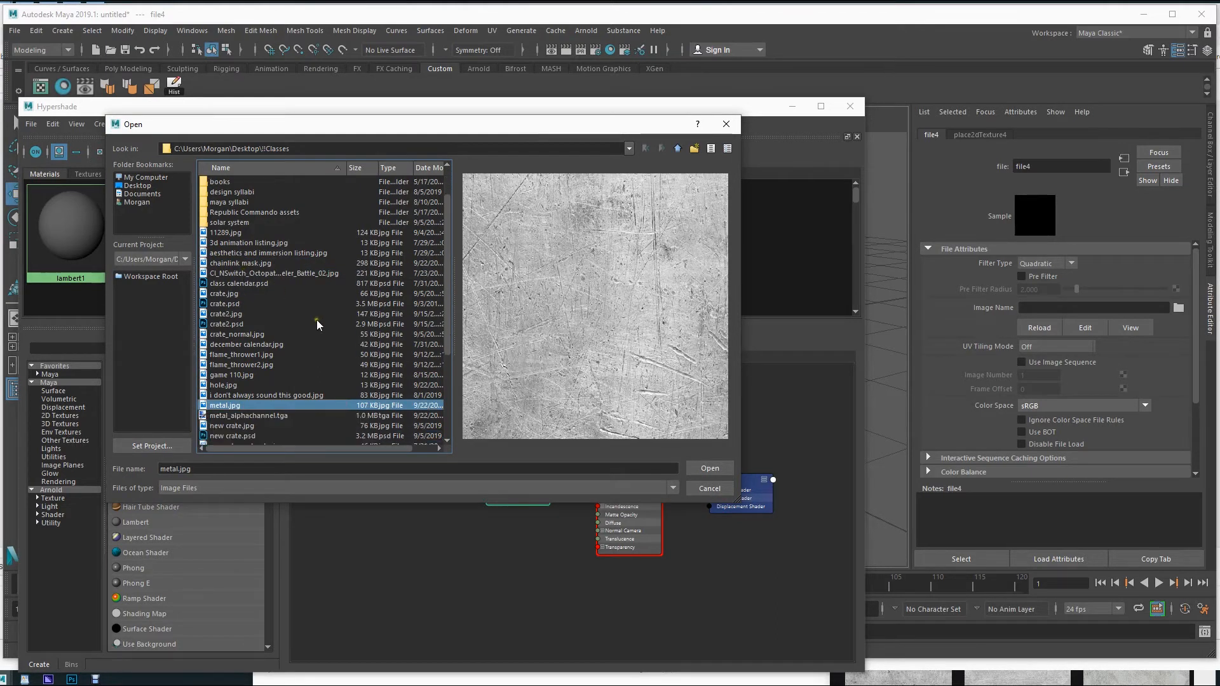
click(273, 417)
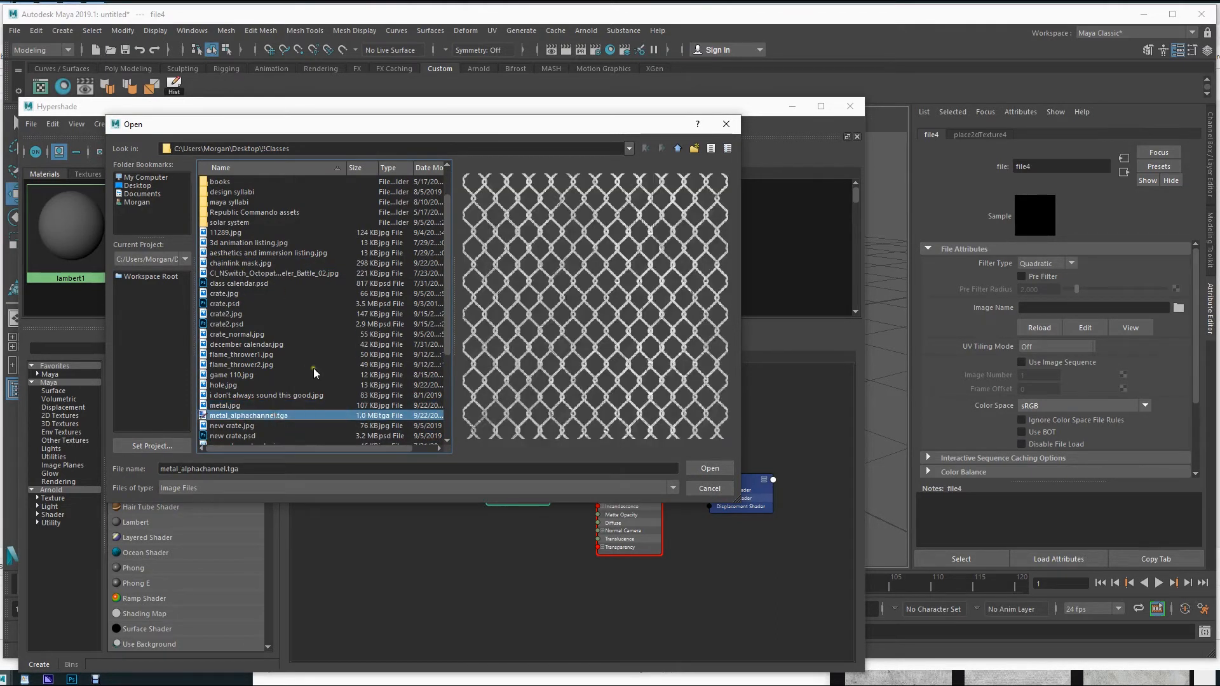
click(709, 470)
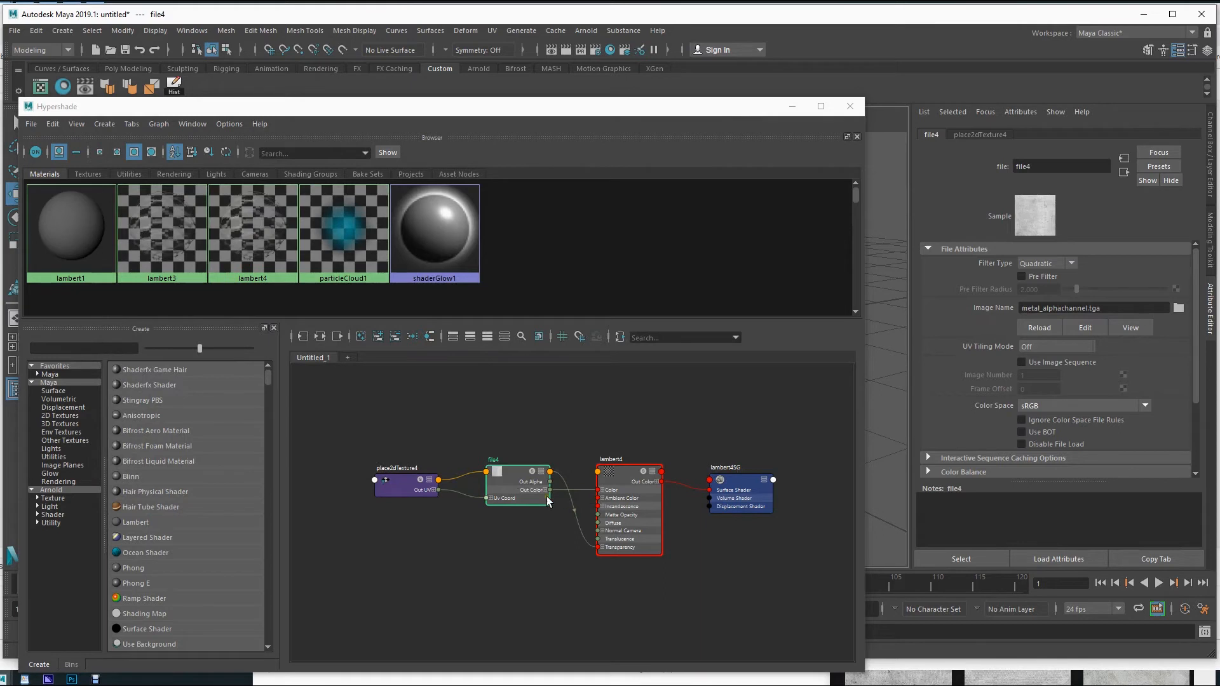
scroll(492, 505, up, 4)
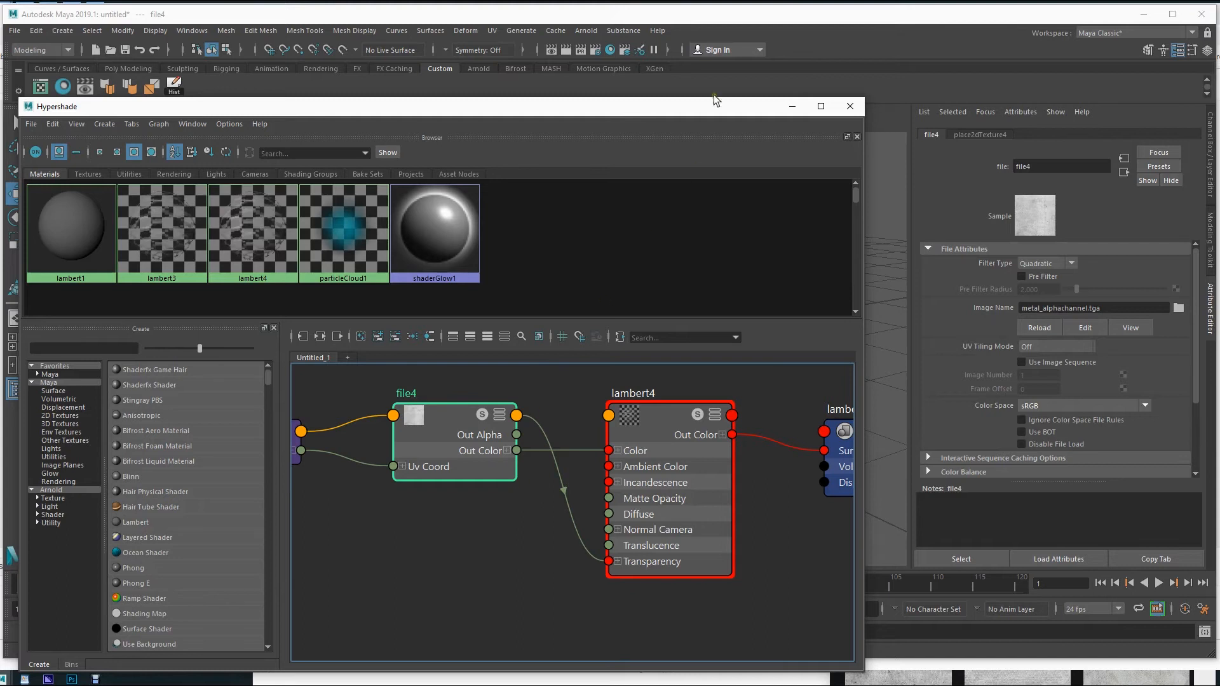
- Select the plane and assign the new chain link Lambert material to it
drag(628, 110, 661, 399)
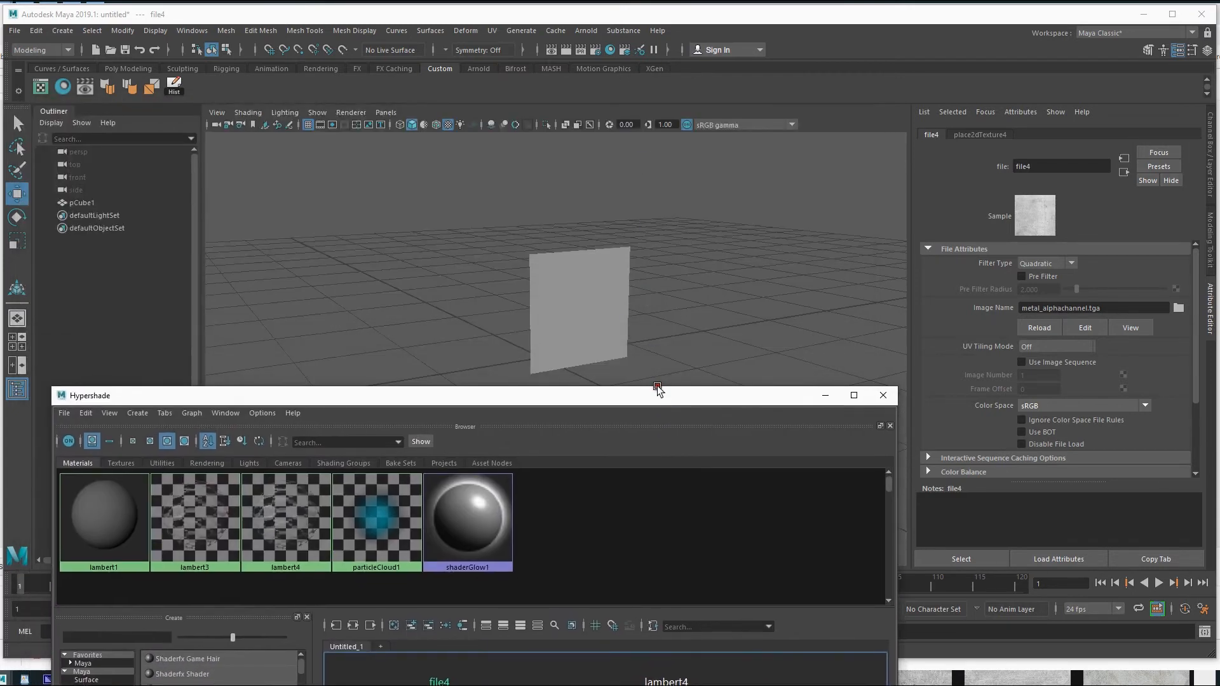
click(585, 308)
right_drag(287, 514, 288, 475)
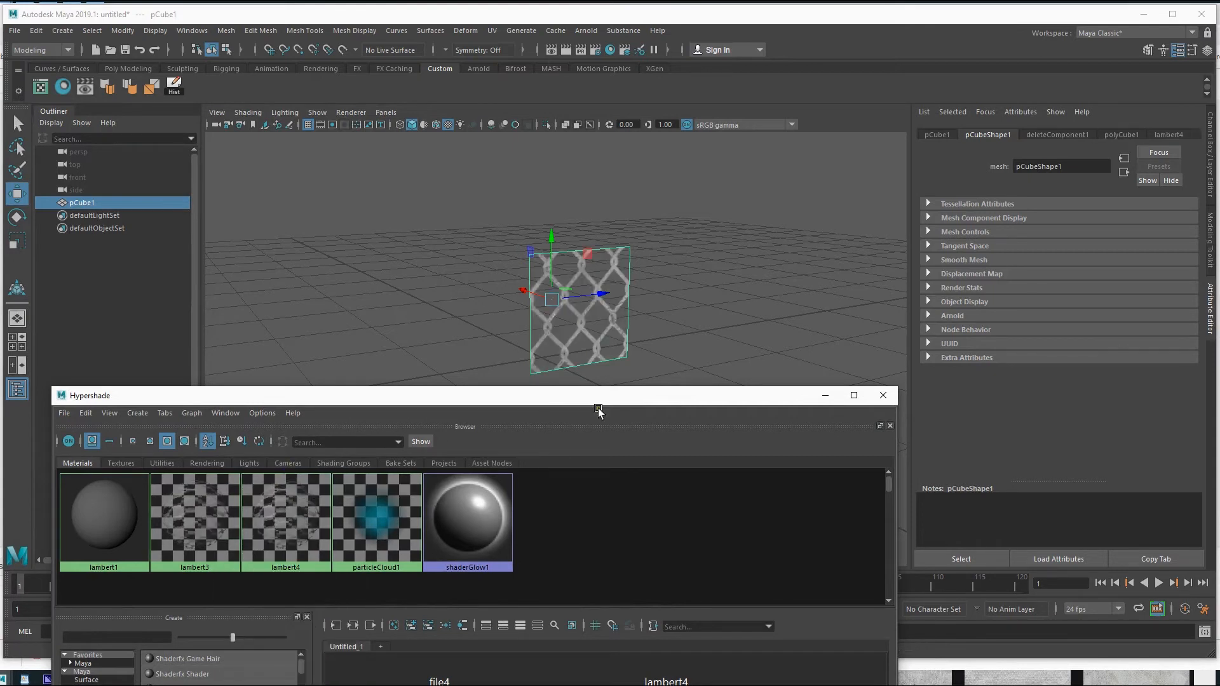
- Open the UV Editor for the plane and apply a planar UV projection to it
alt+middle_drag(636, 336, 641, 303)
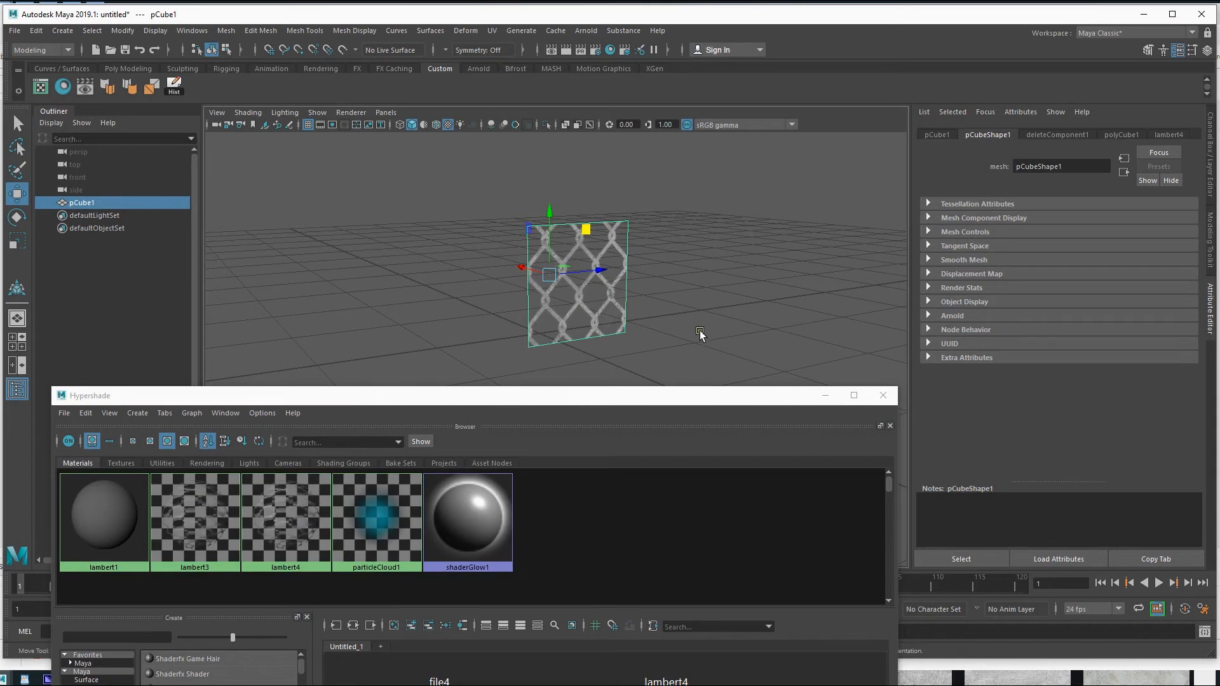
alt+drag(700, 334, 585, 284)
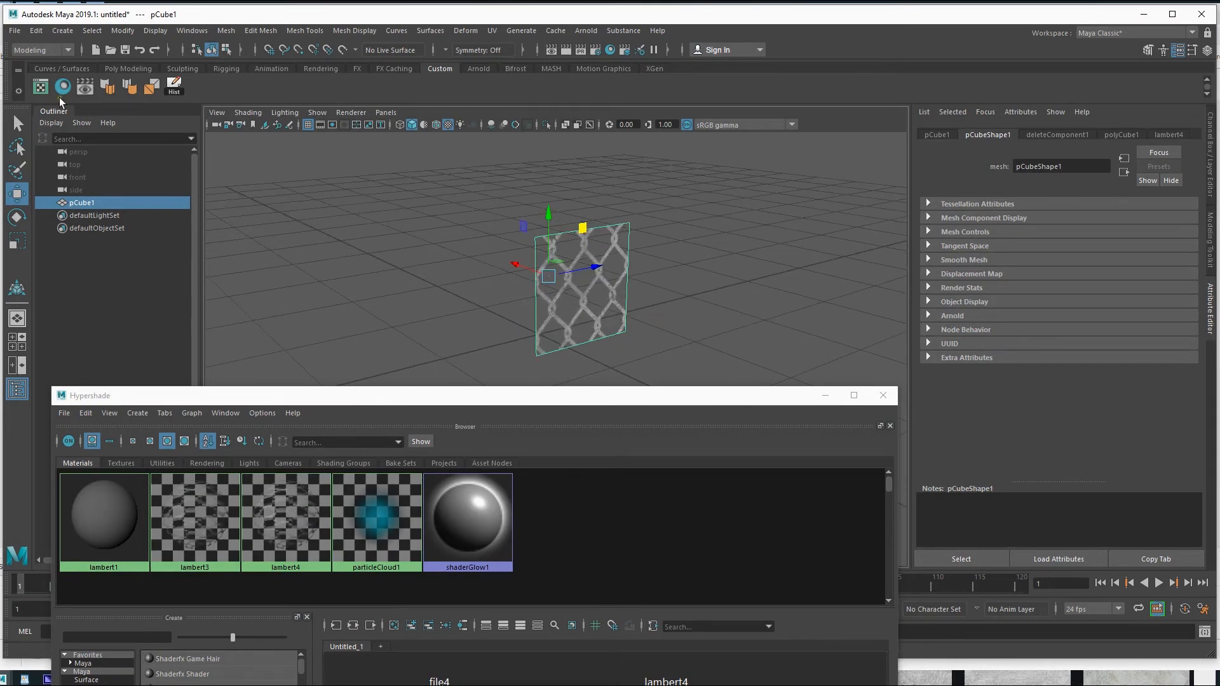
click(41, 88)
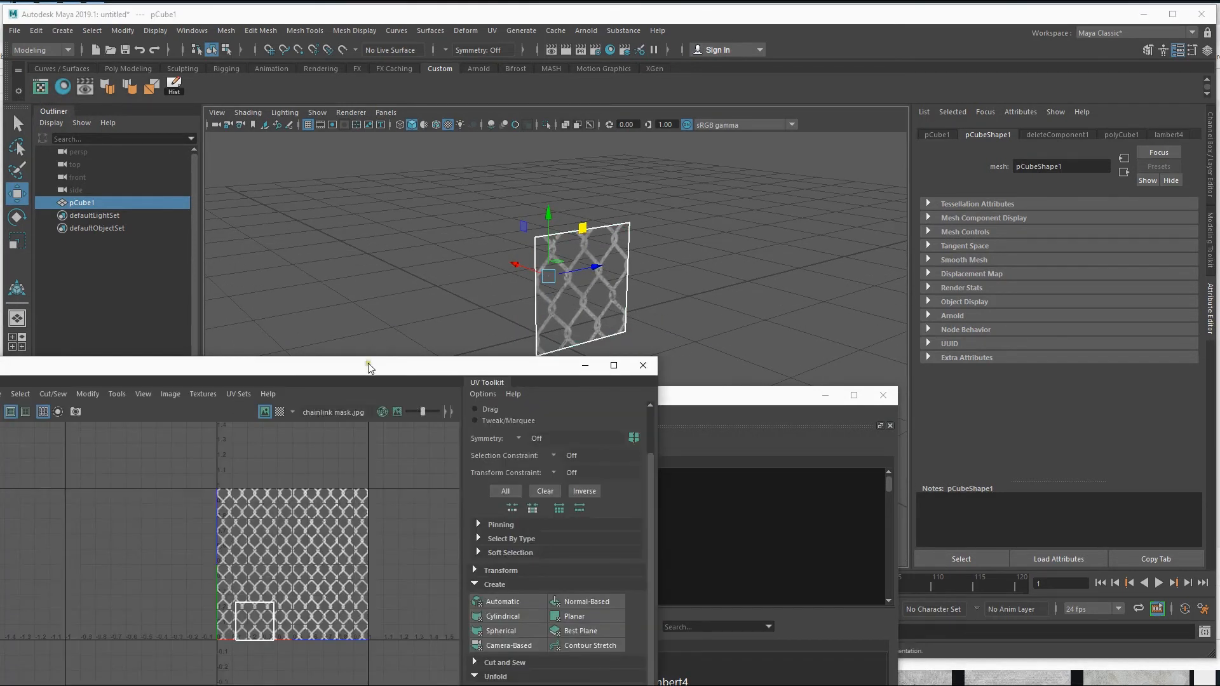
drag(369, 365, 373, 192)
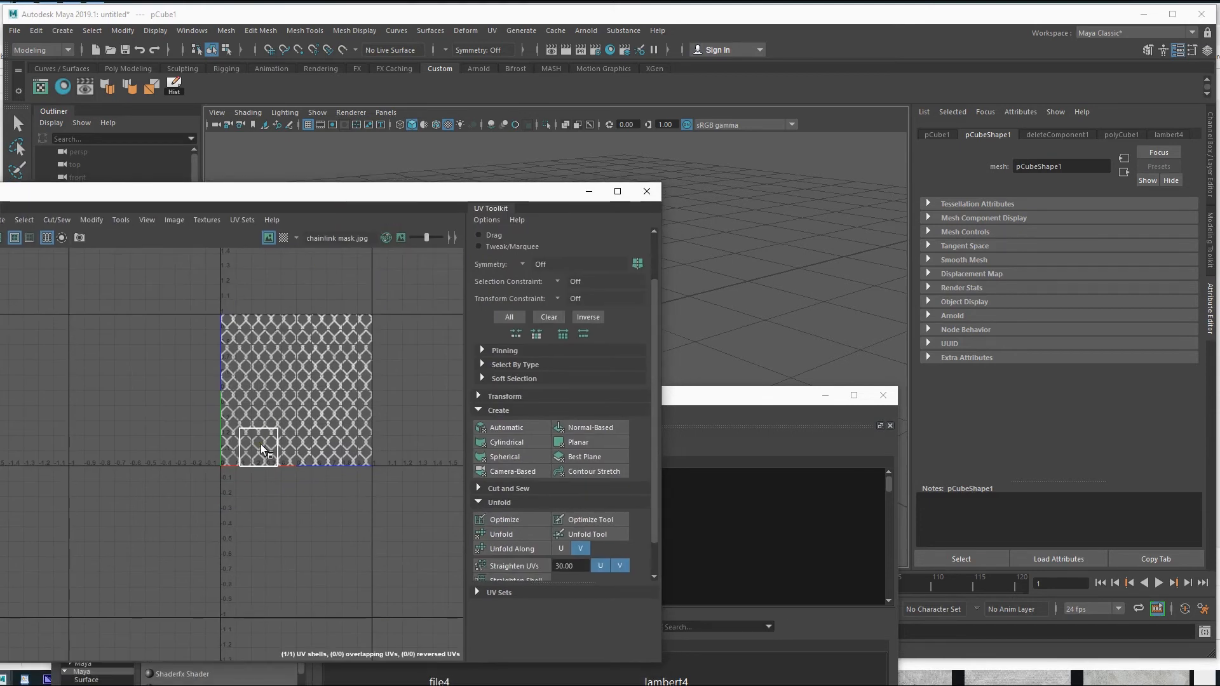
click(578, 441)
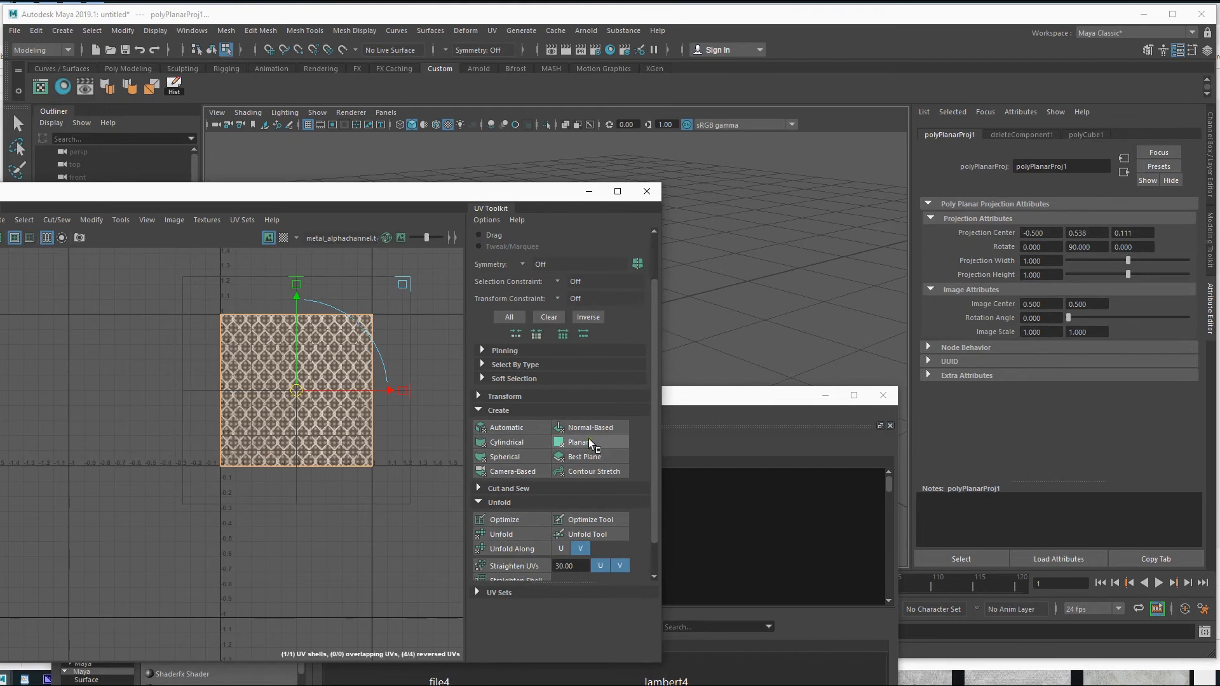
- Shrink the planar projection on the plane to a width and height of 0.505 with its corner handle
drag(362, 203, 353, 356)
alt+drag(654, 280, 630, 230)
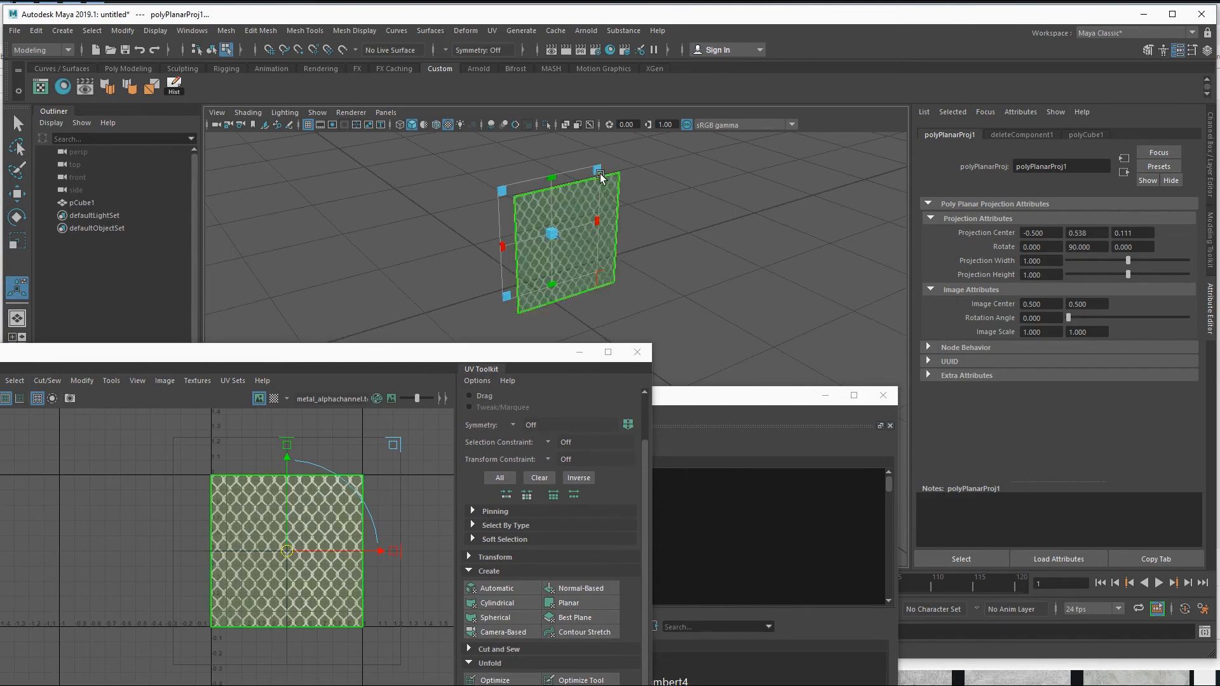
mouse_move(691, 255)
alt+mouse_down()
mouse_move(716, 272)
mouse_move(686, 262)
alt+mouse_up()
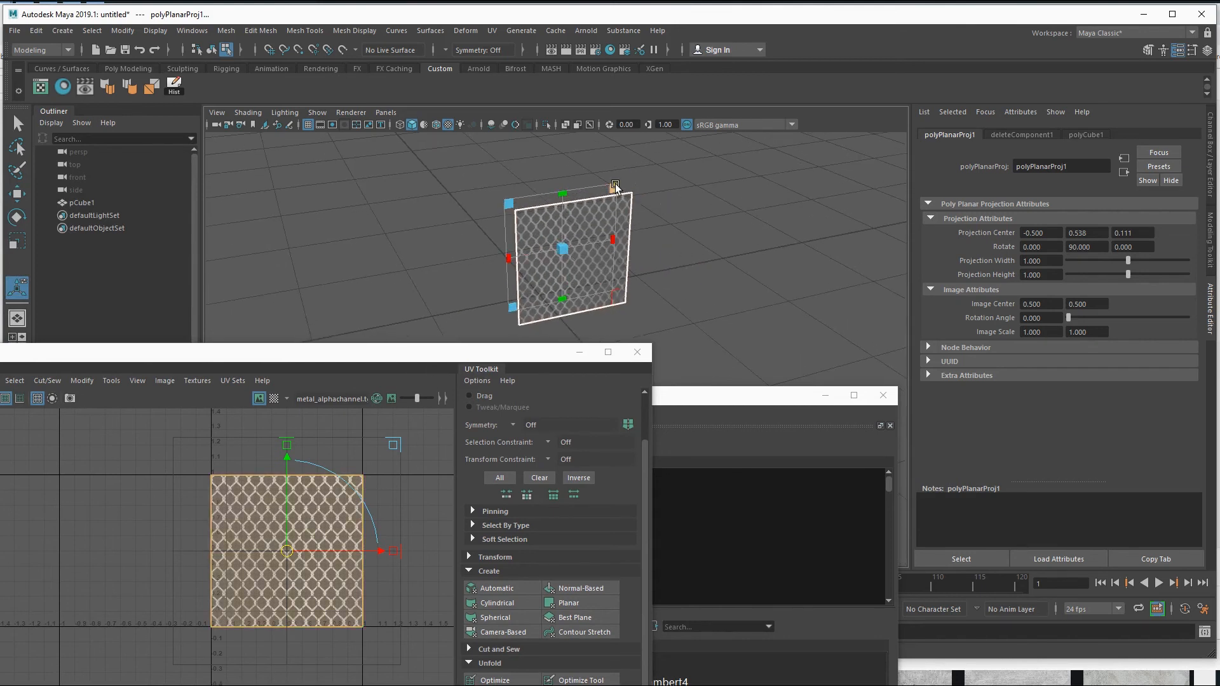
drag(614, 185, 603, 255)
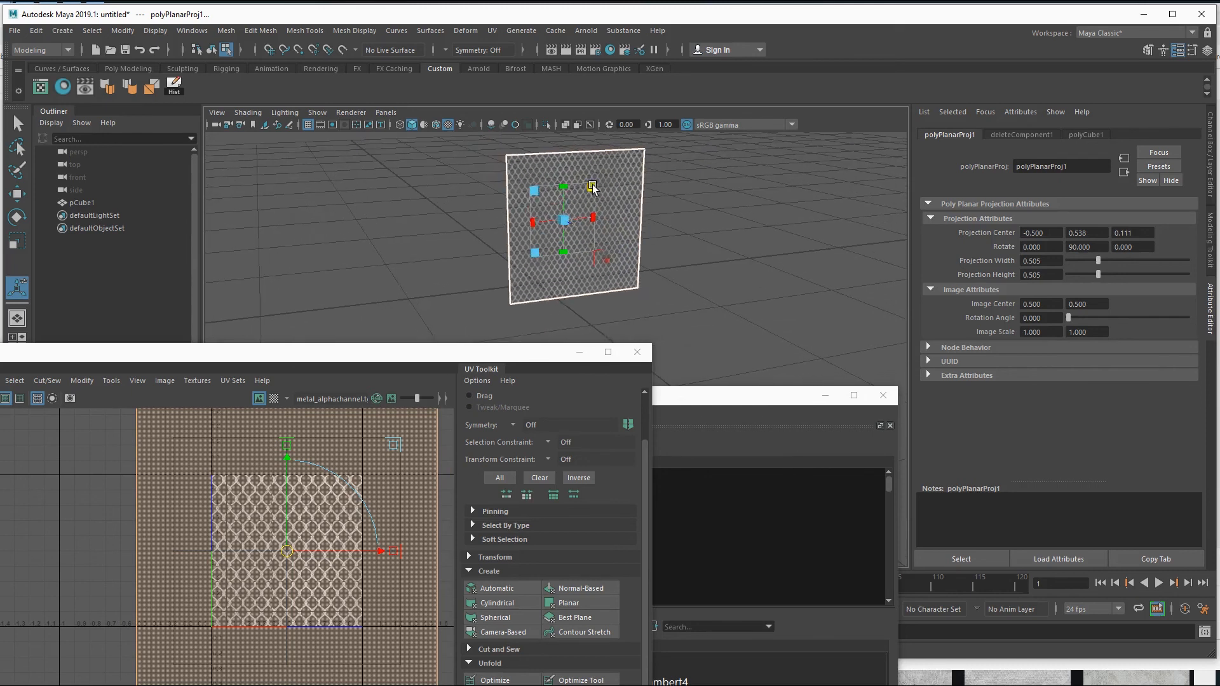
- Select all the plane's UVs and scale them up for a denser chain link pattern, closing the UV Editor and Hypershade
alt+right_drag(363, 520, 221, 485)
right_drag(366, 446, 414, 441)
drag(200, 421, 253, 497)
key(r)
drag(318, 539, 351, 529)
click(638, 352)
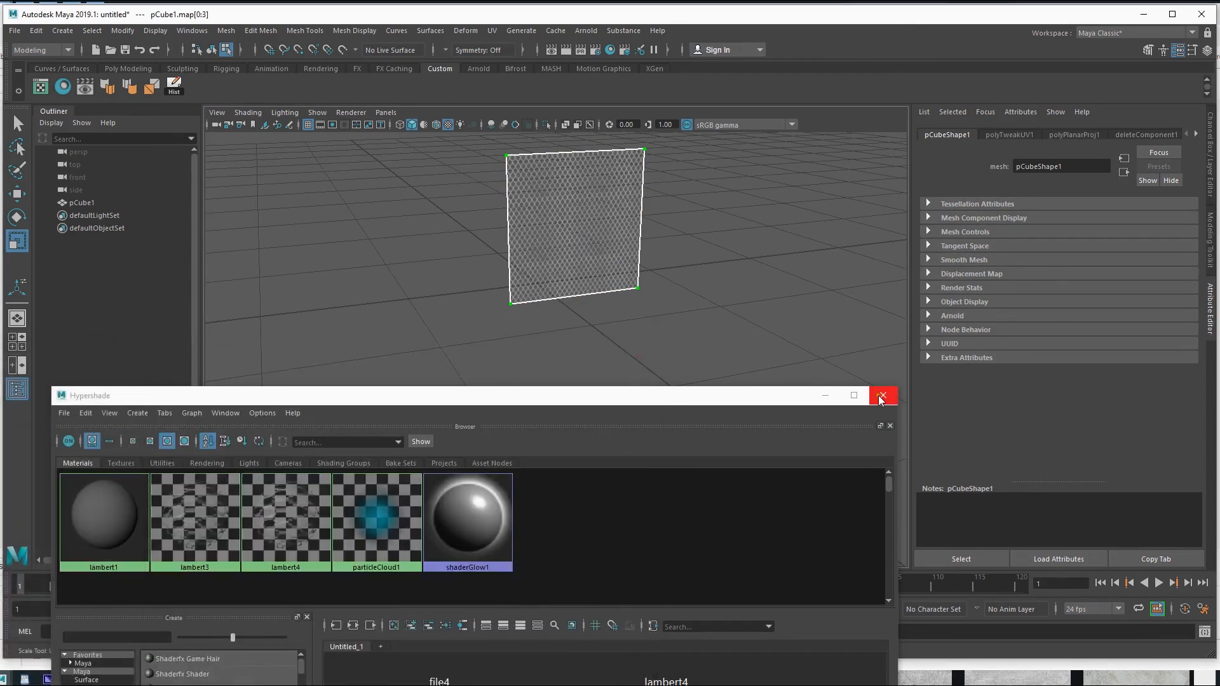
click(884, 395)
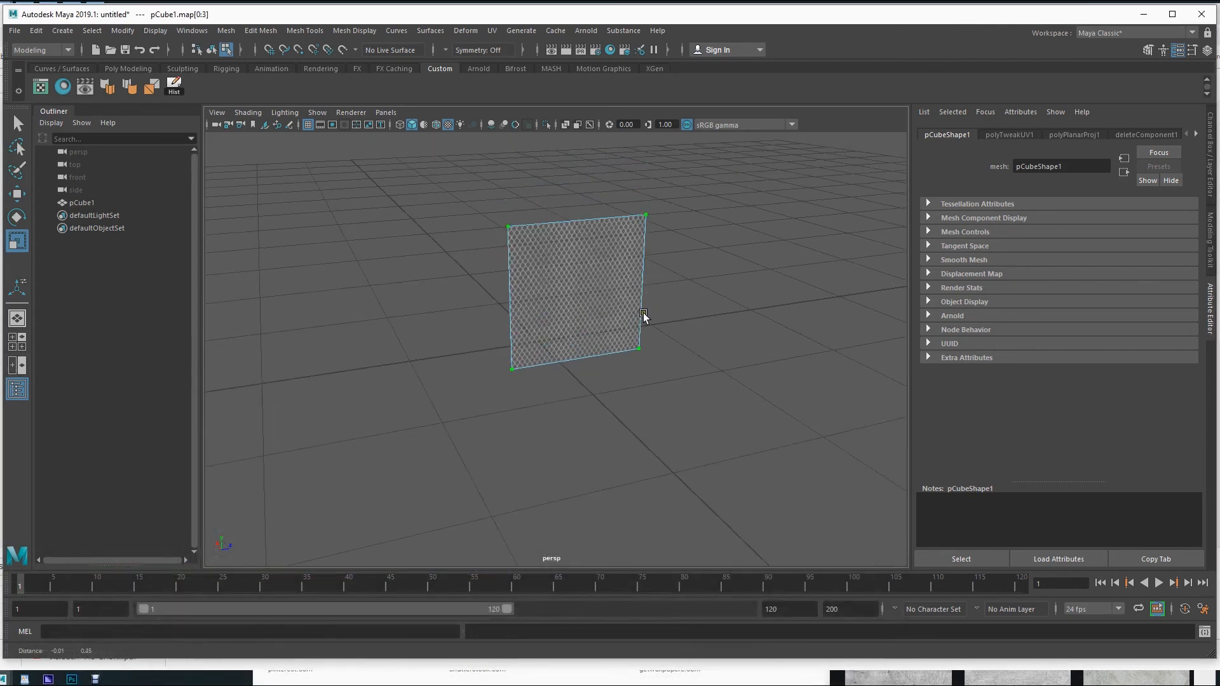